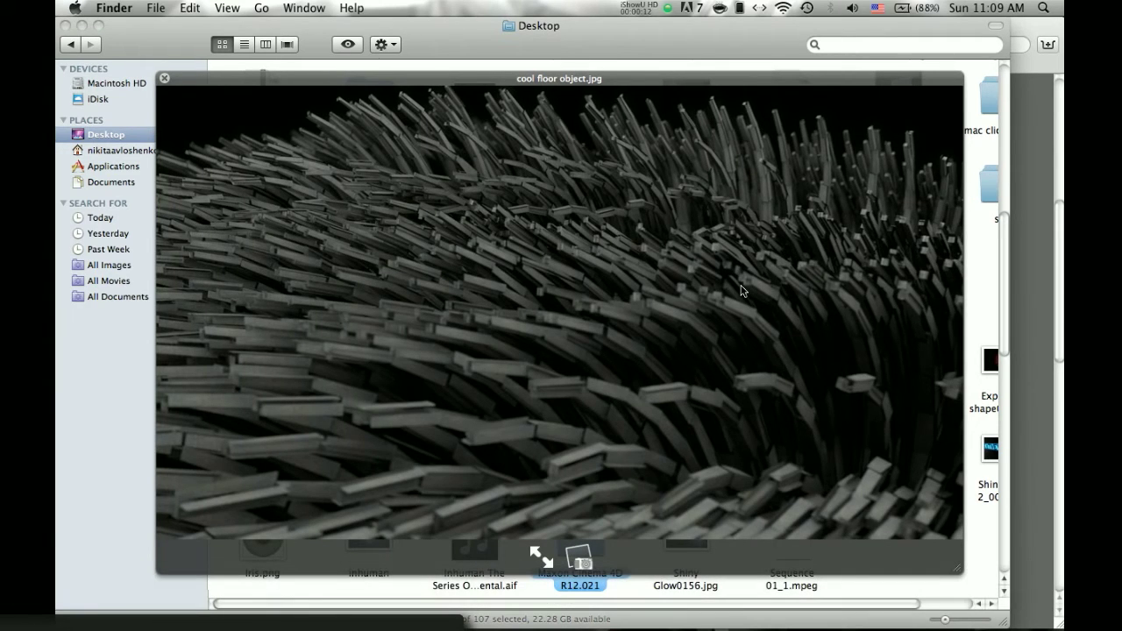
- Close the preview of the floor object image and the Desktop folder window
key("space")
left_click(663, 251)
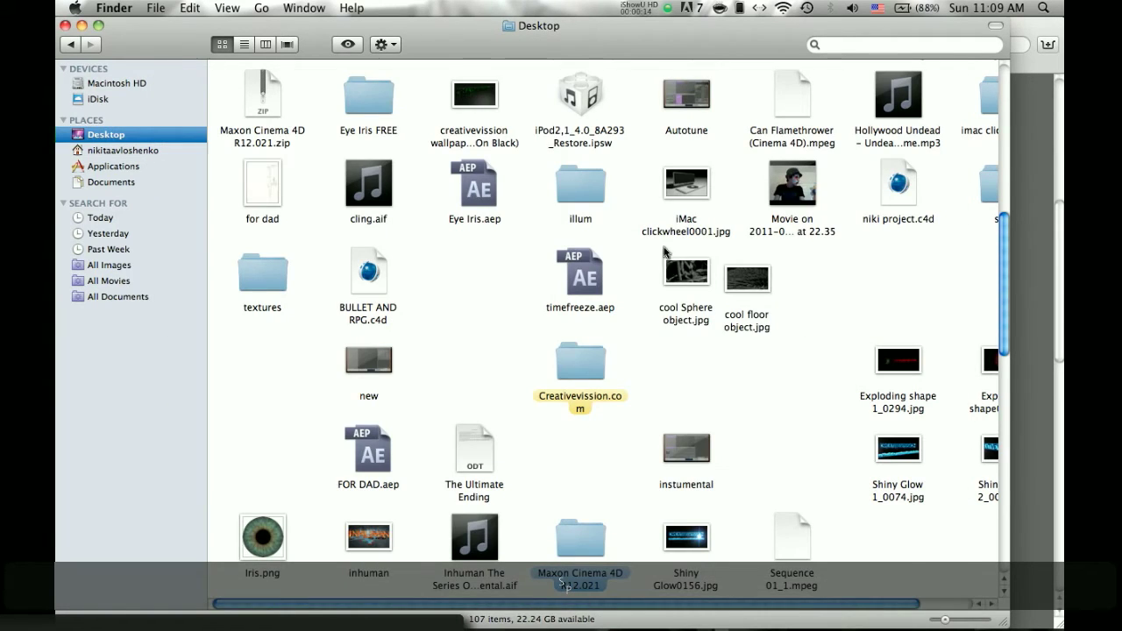
left_click(66, 25)
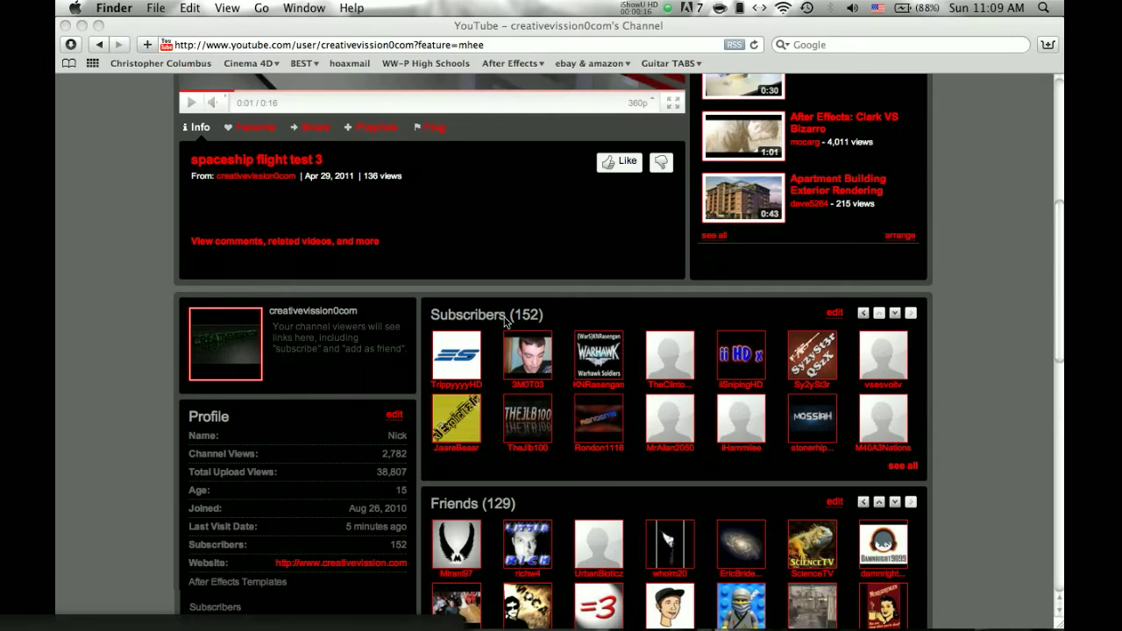
- Look through the full list of the YouTube channel's uploaded videos and the channel's comments section
left_click(567, 313)
scroll(614, 317, "up", 5)
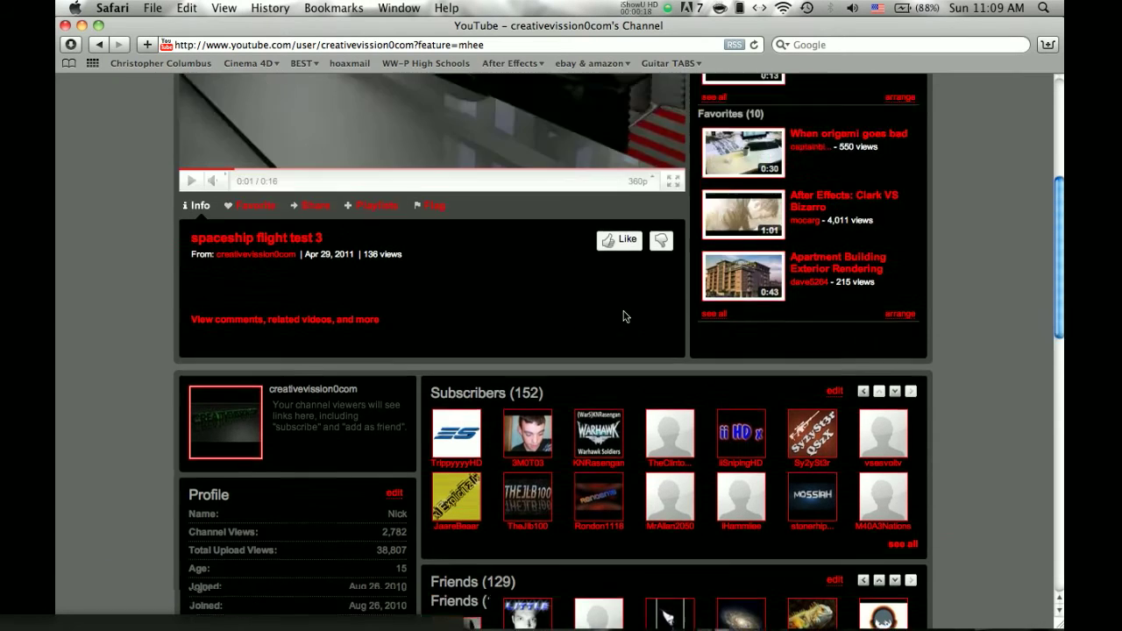
left_click(709, 293)
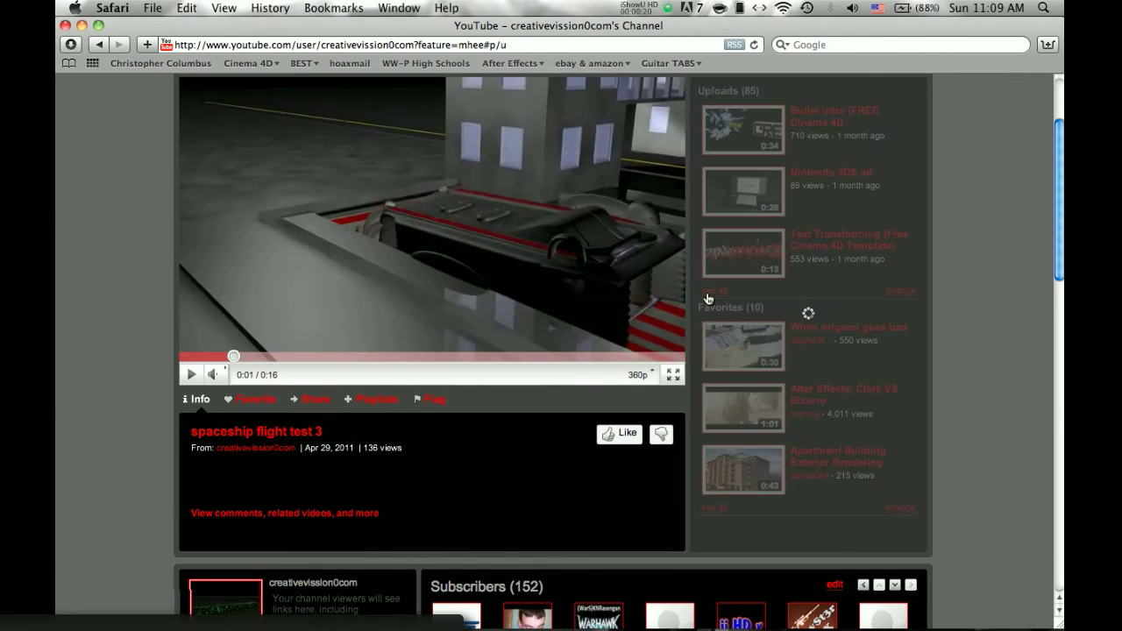
scroll(762, 344, "down", 10)
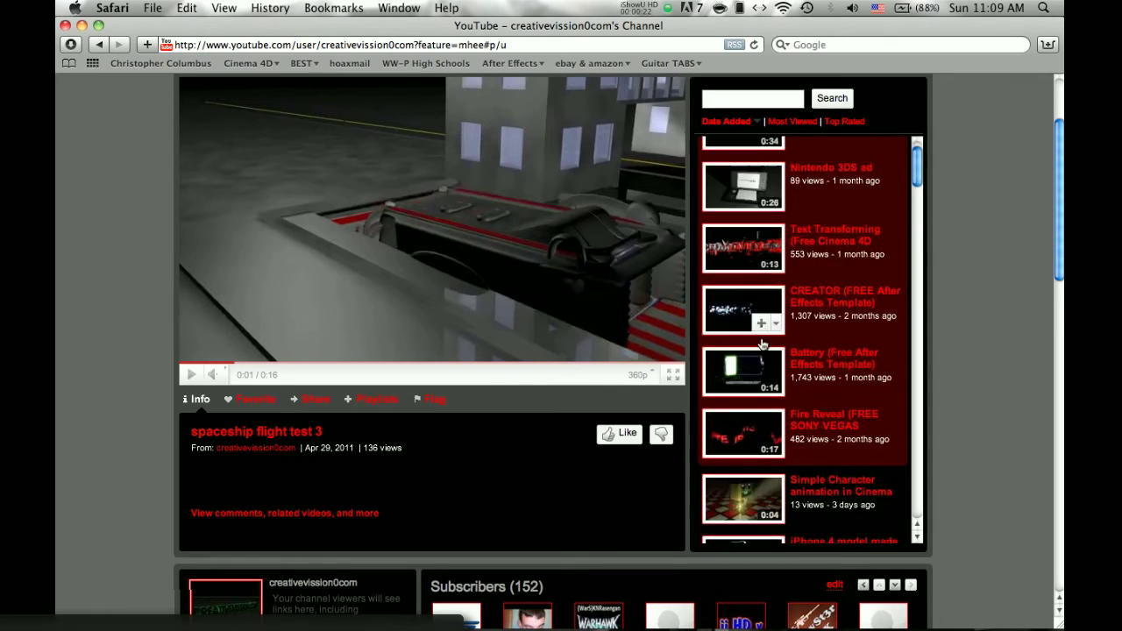
scroll(762, 343, "down", 10)
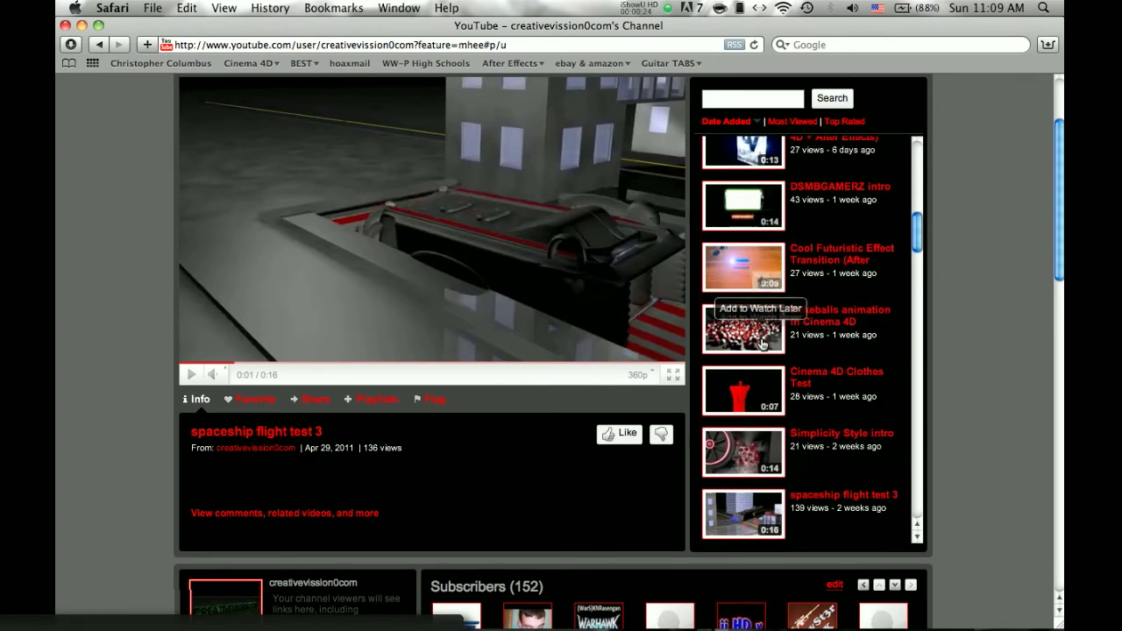
scroll(761, 343, "down", 2)
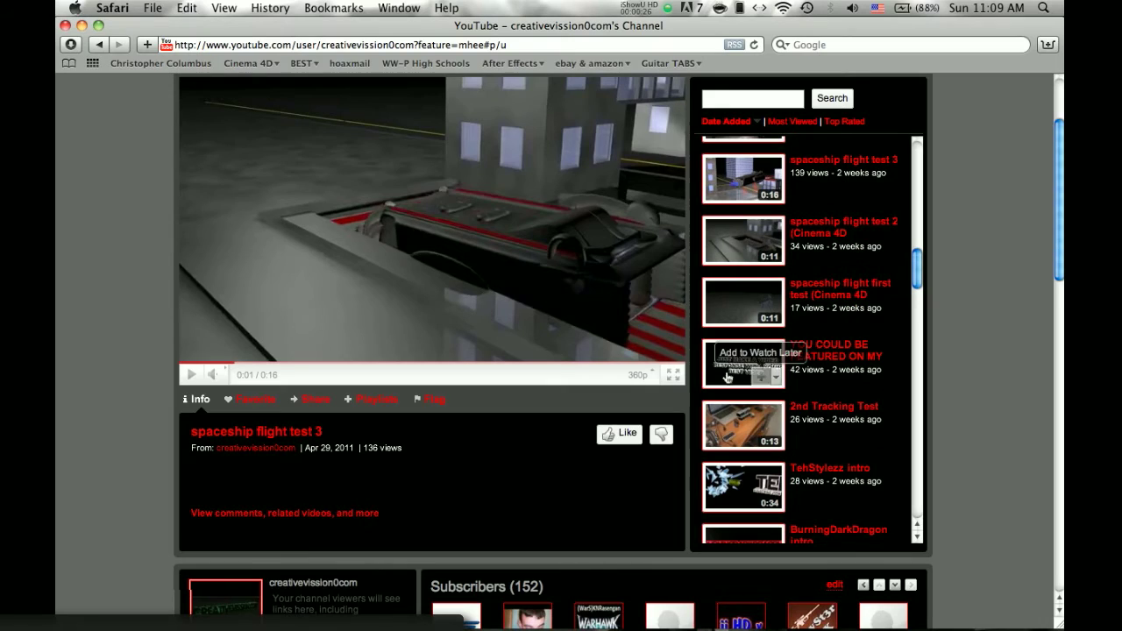
scroll(1039, 403, "down", 15)
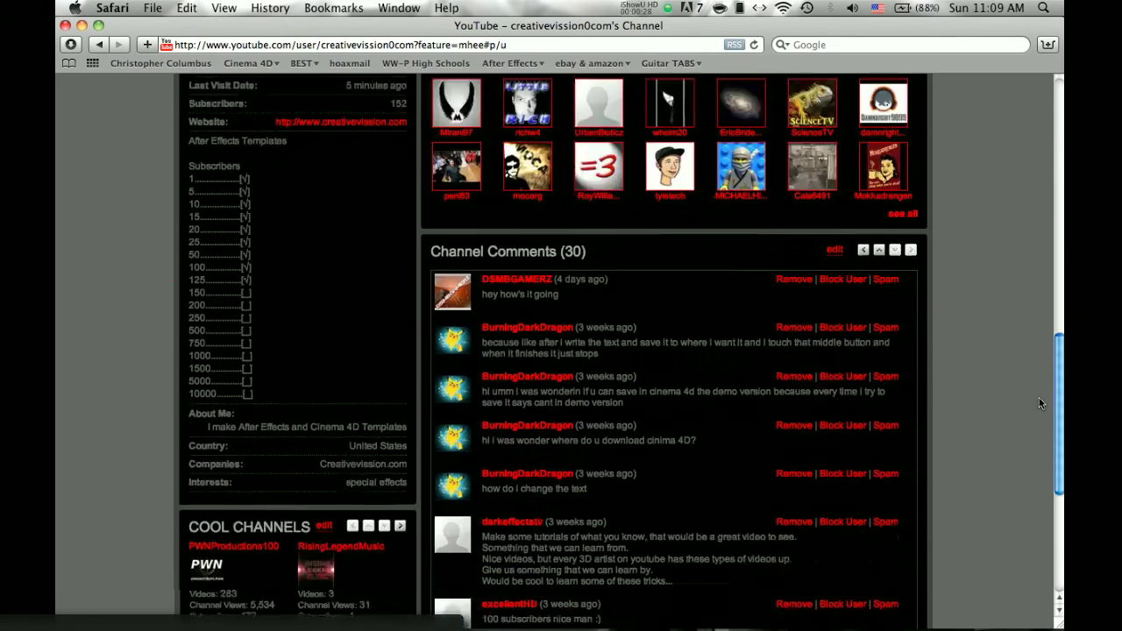
scroll(1038, 403, "up", 15)
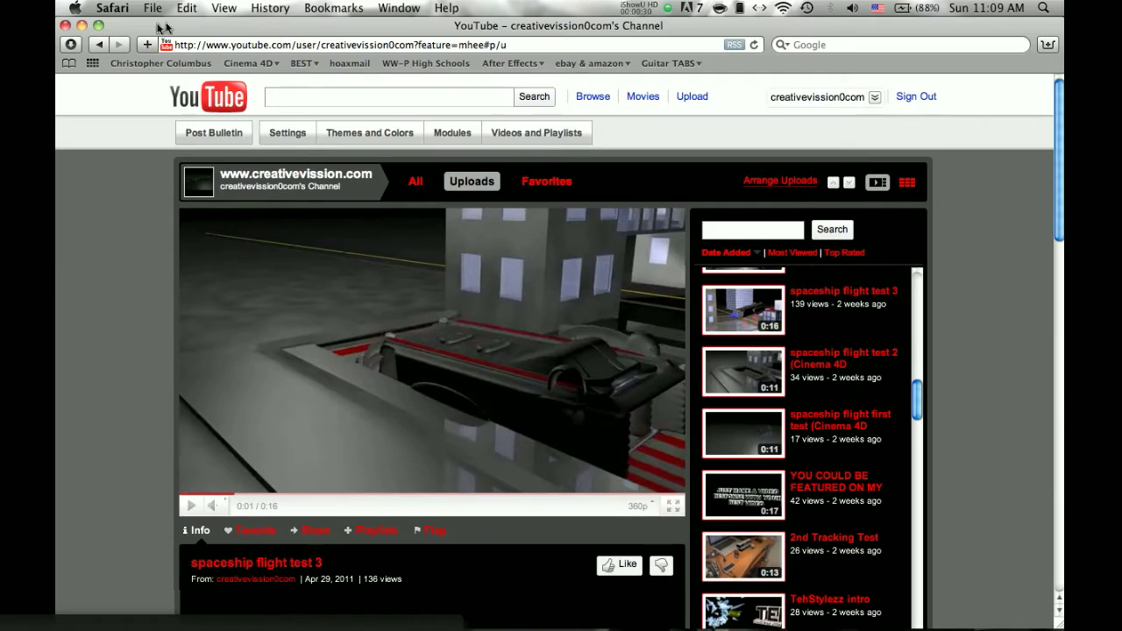
- Close the browser window and switch to Cinema 4D
left_click(65, 27)
mouse_move(385, 618)
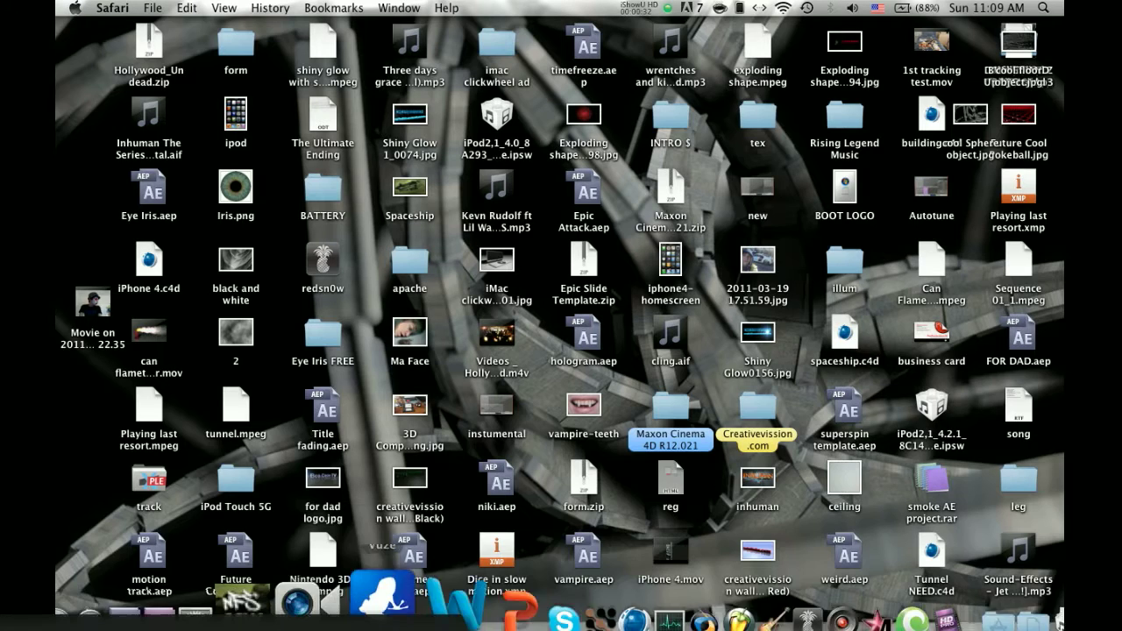
left_click(552, 596)
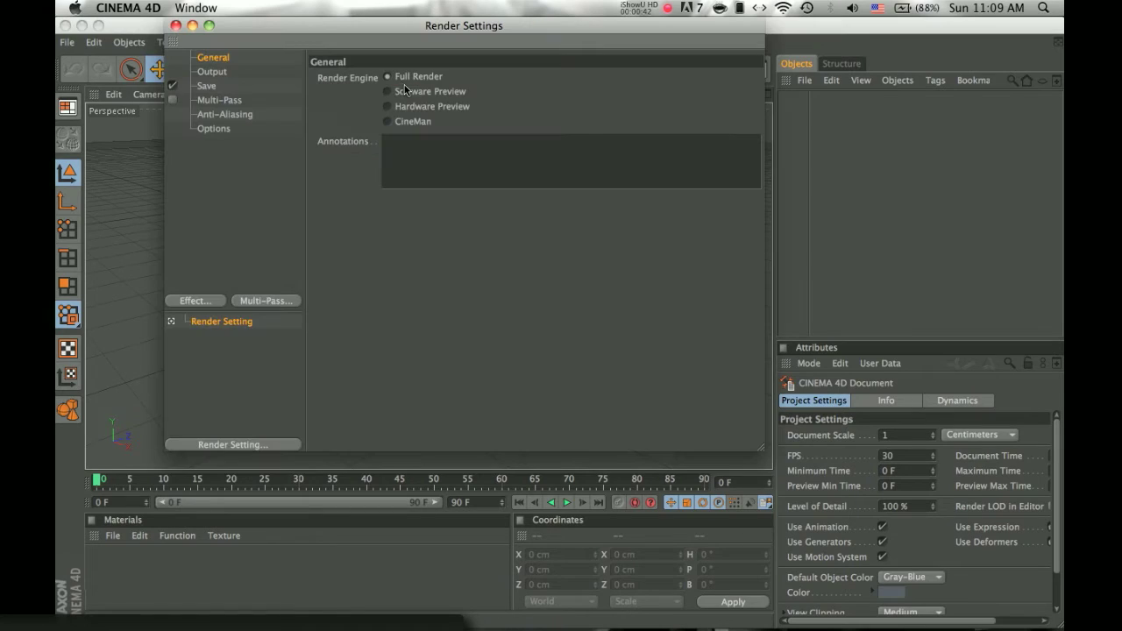
- Set the render output size to 640 x 360 pixels in the render settings
key("ctrl+b")
left_click(175, 26)
left_click(458, 66)
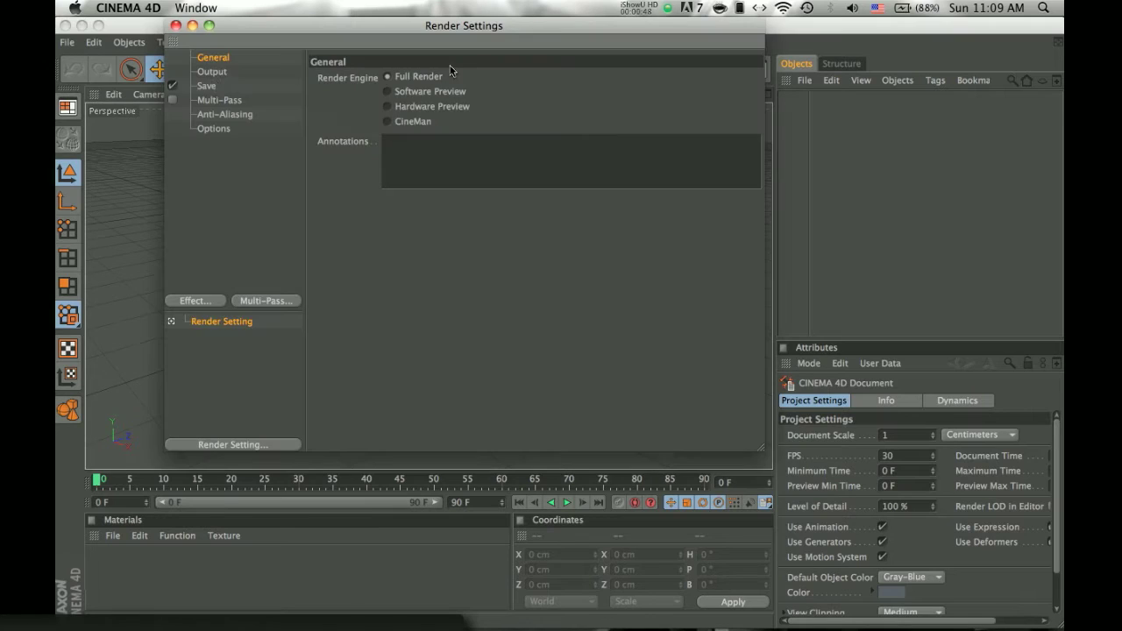
left_click(211, 72)
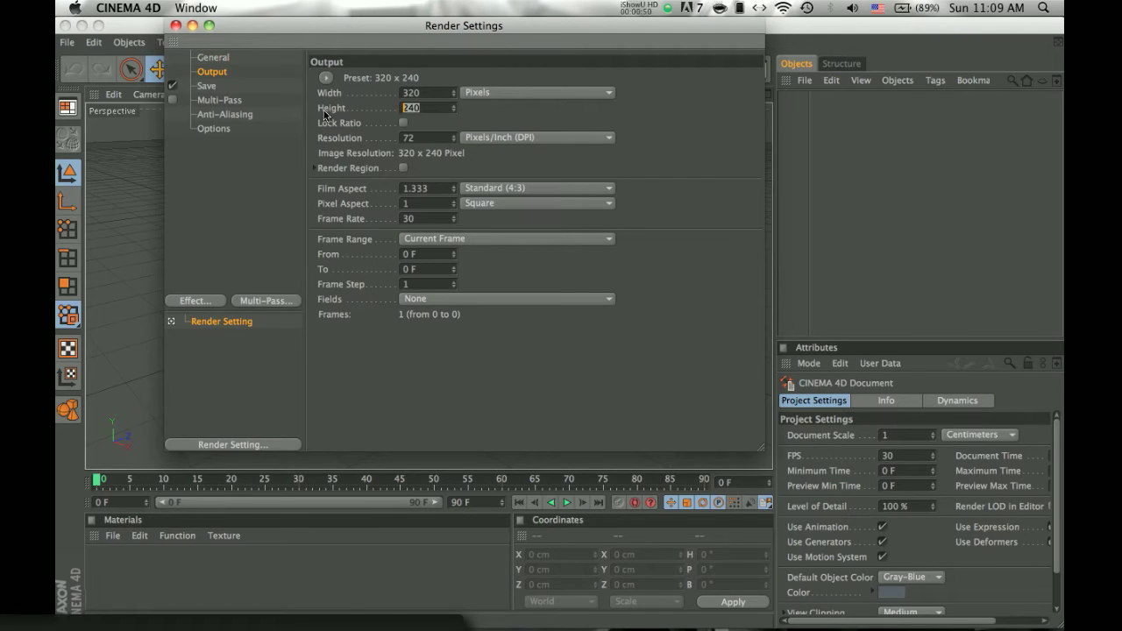
type("360")
left_click(427, 93)
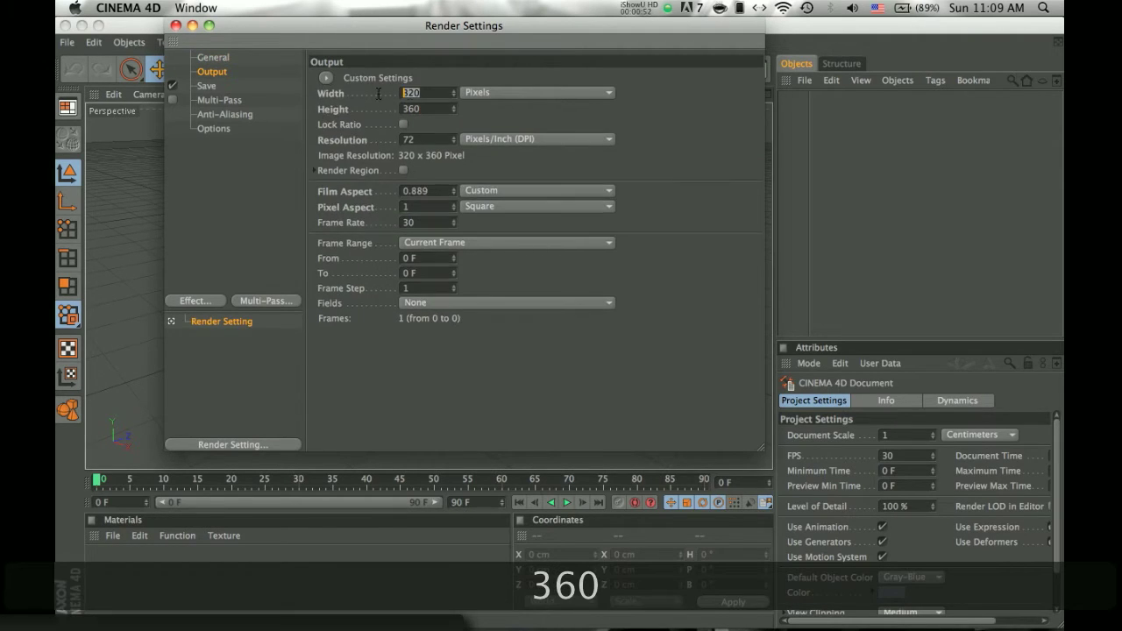
type("640")
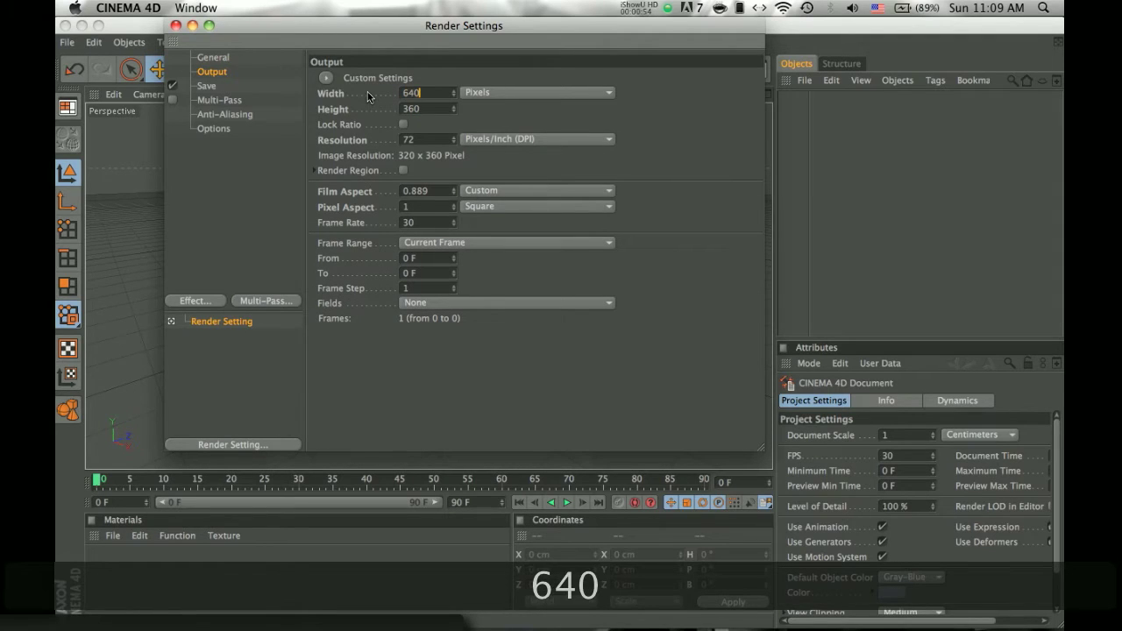
left_click(661, 136)
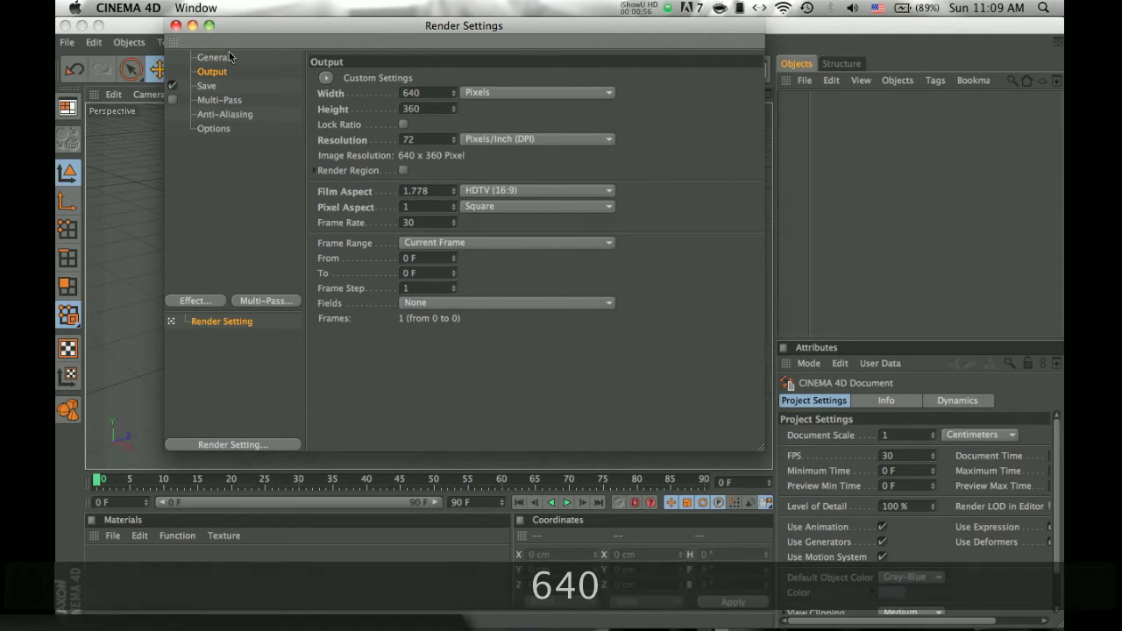
left_click(174, 25)
- Preview the reference image "cool Sphere object.jpg" in the Desktop folder and return to Cinema 4D
key("alt")
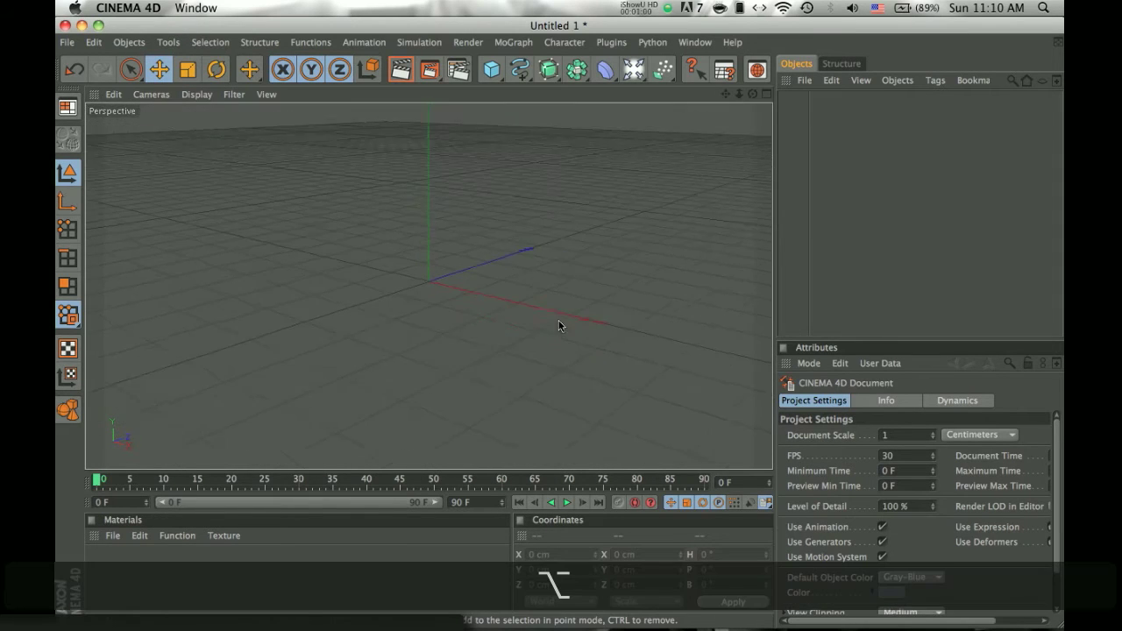
left_click(98, 581)
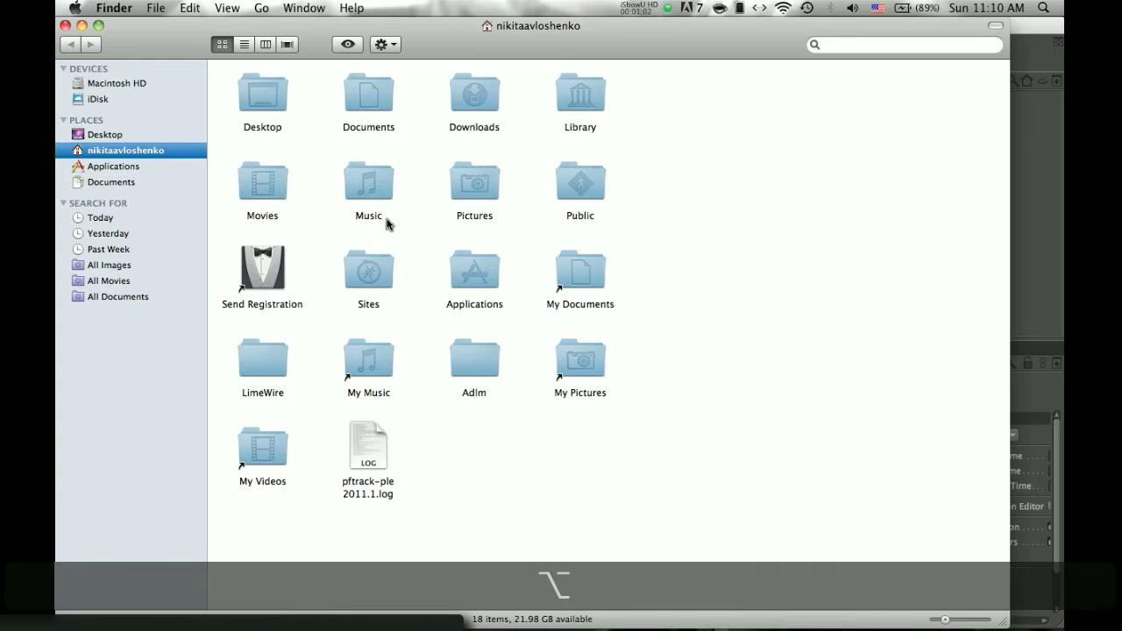
left_click(105, 134)
type("coo")
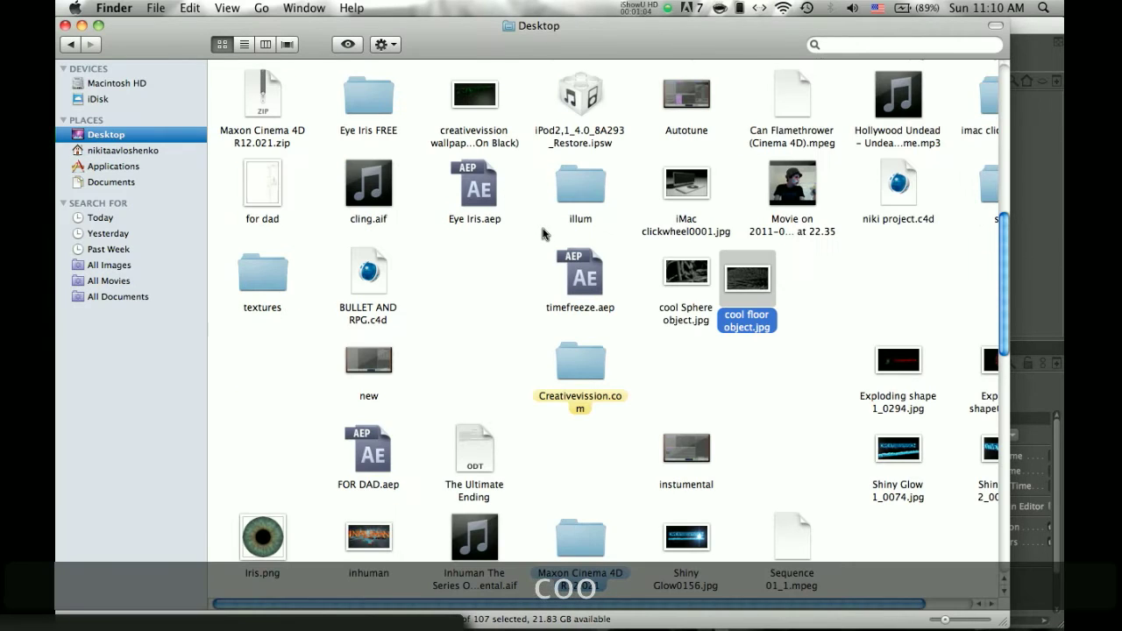
left_click(673, 279)
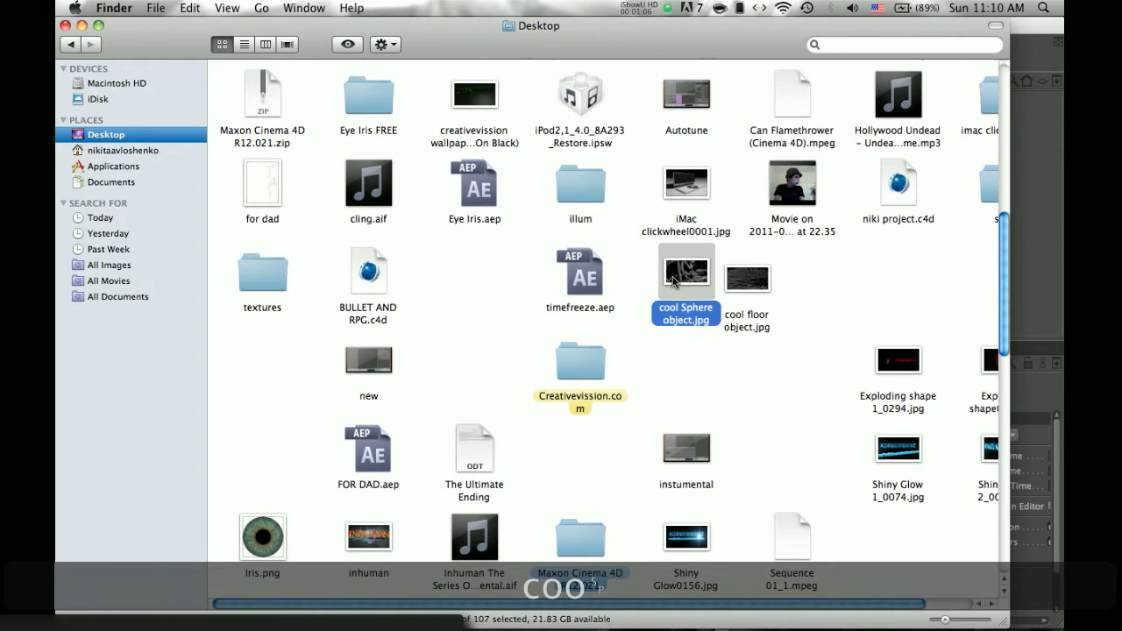
key("space")
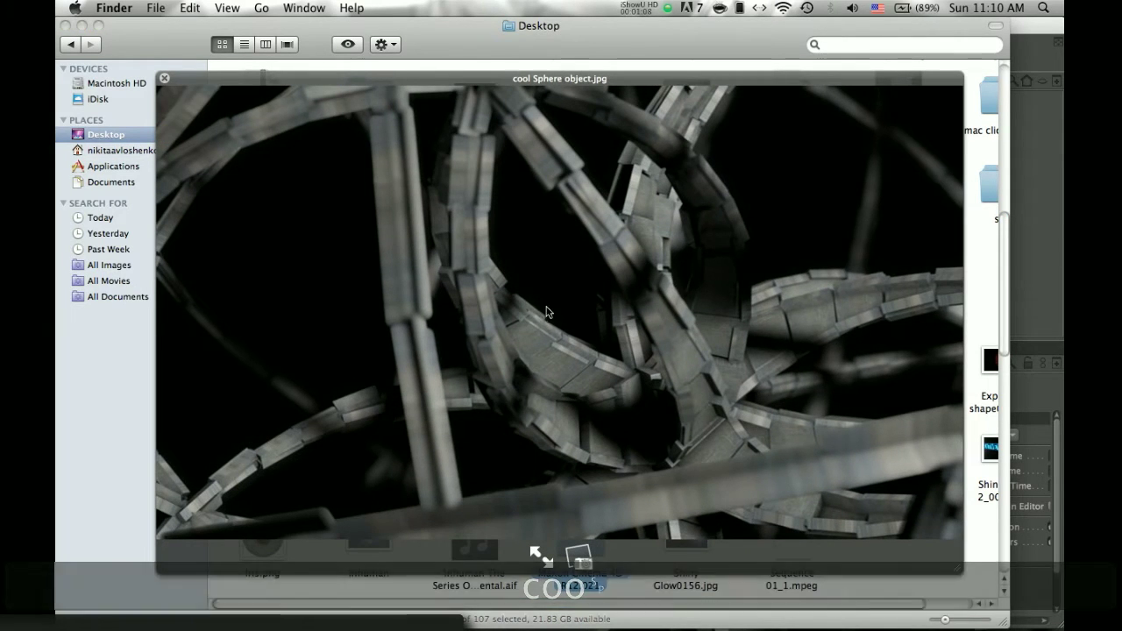
key("space")
left_click(65, 25)
left_click(208, 94)
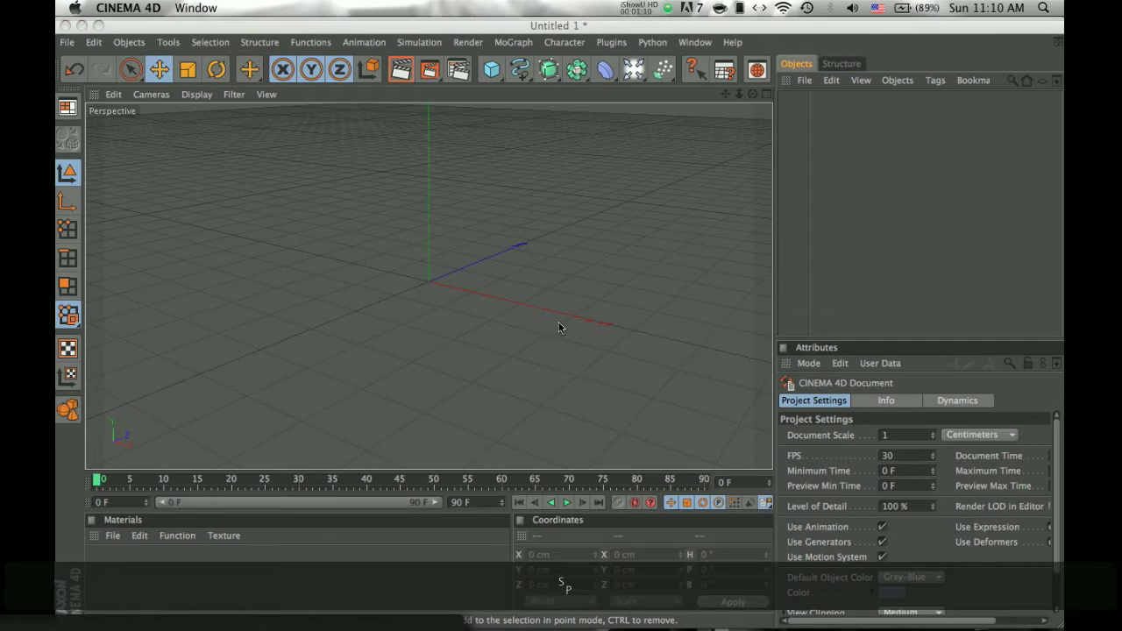
- Add a Platonic primitive to the scene and dismiss the MAXON Online Updater
left_click(486, 73)
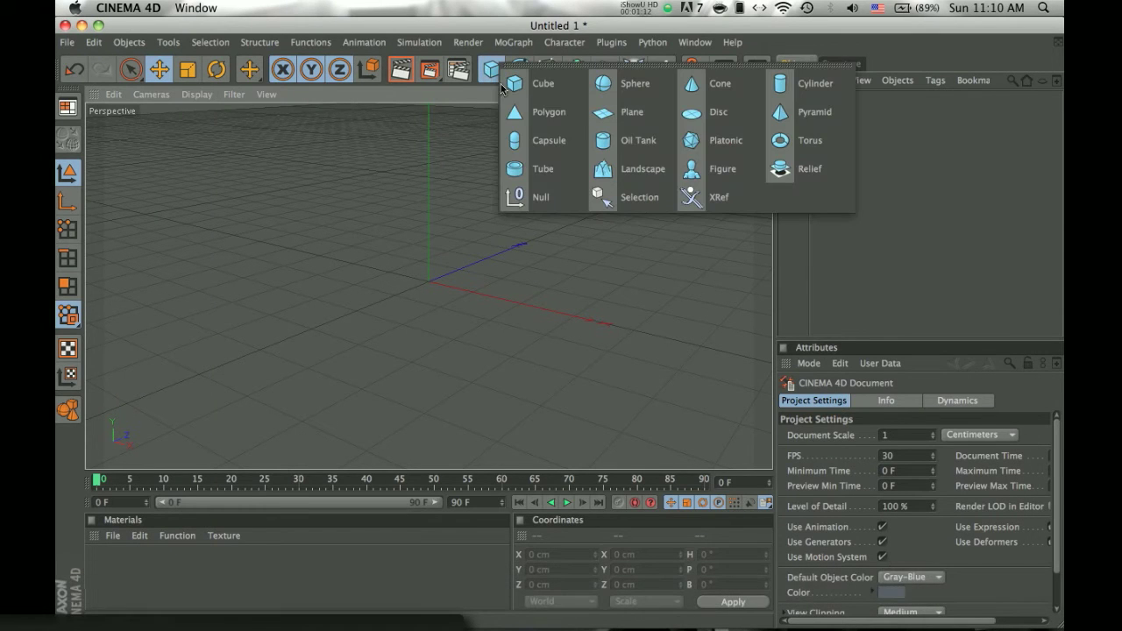
left_click(697, 149)
left_click_drag(555, 191, 559, 324, "alt")
scroll(559, 323, "down", 3)
left_click(514, 470)
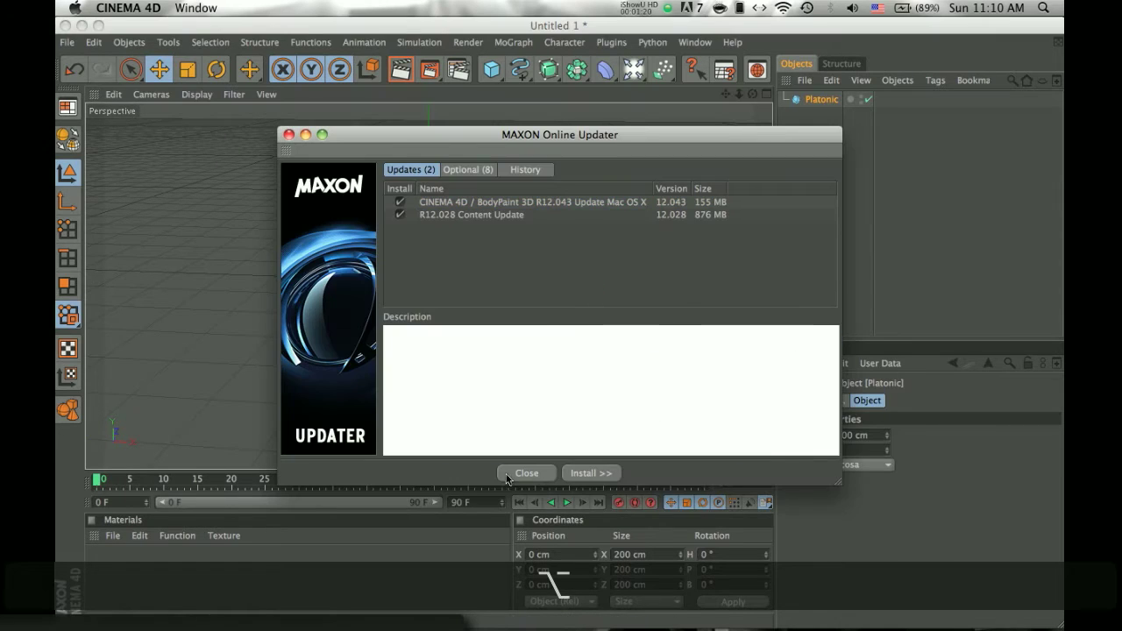
- Make the Platonic editable and rectangle-select all its polygons with Only Select Visible Elements turned off
left_click_drag(493, 241, 559, 328, "alt")
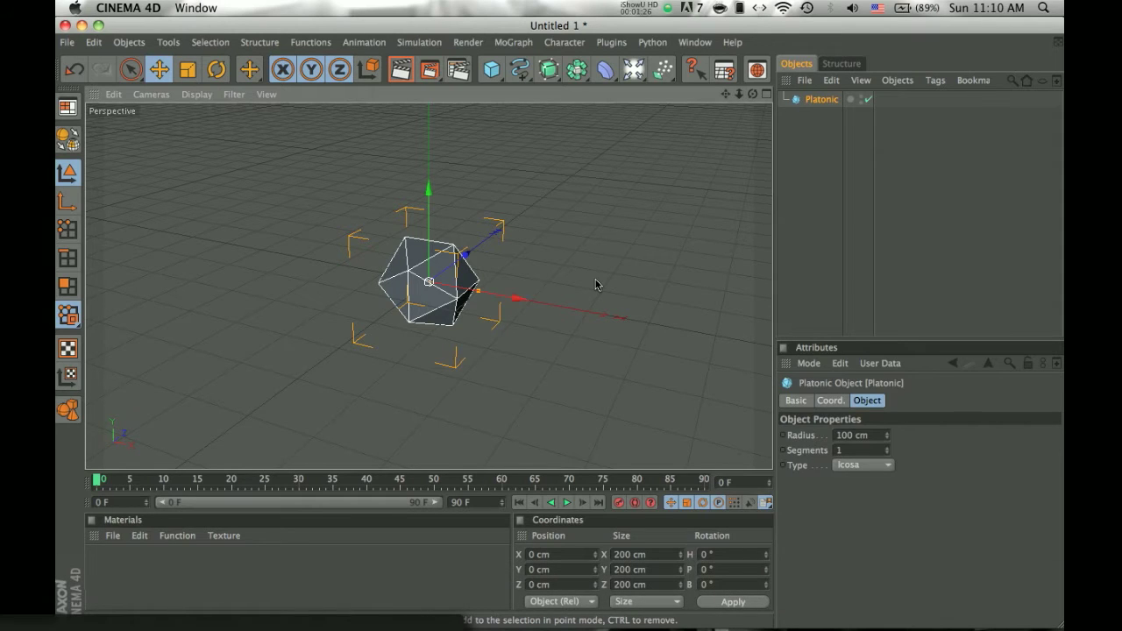
left_click_drag(561, 325, 571, 307, "alt")
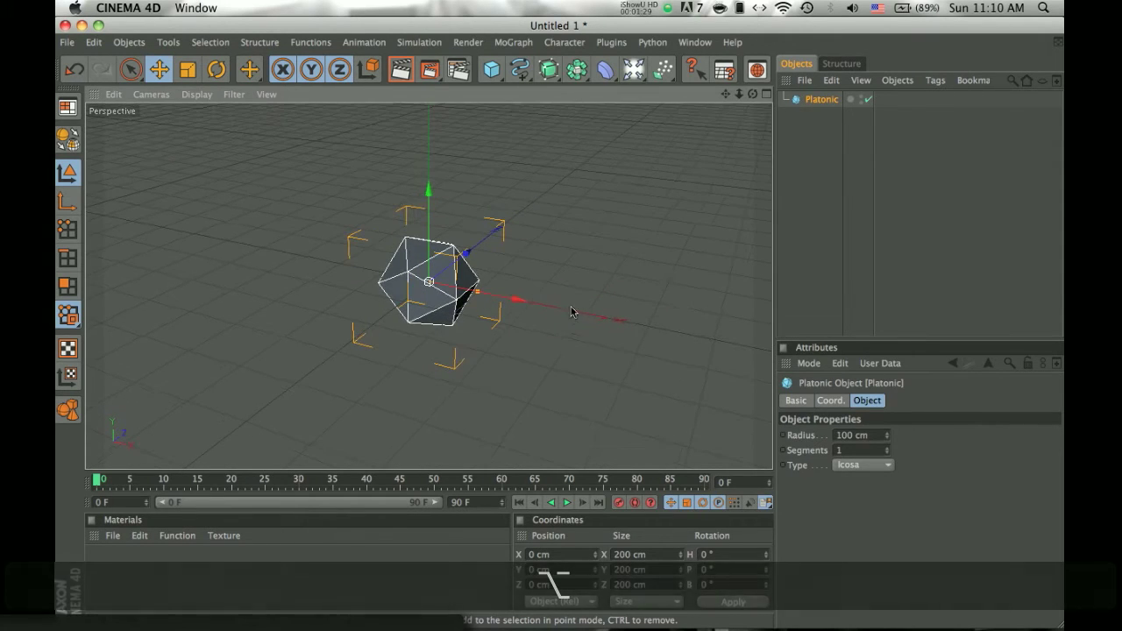
left_click(72, 140)
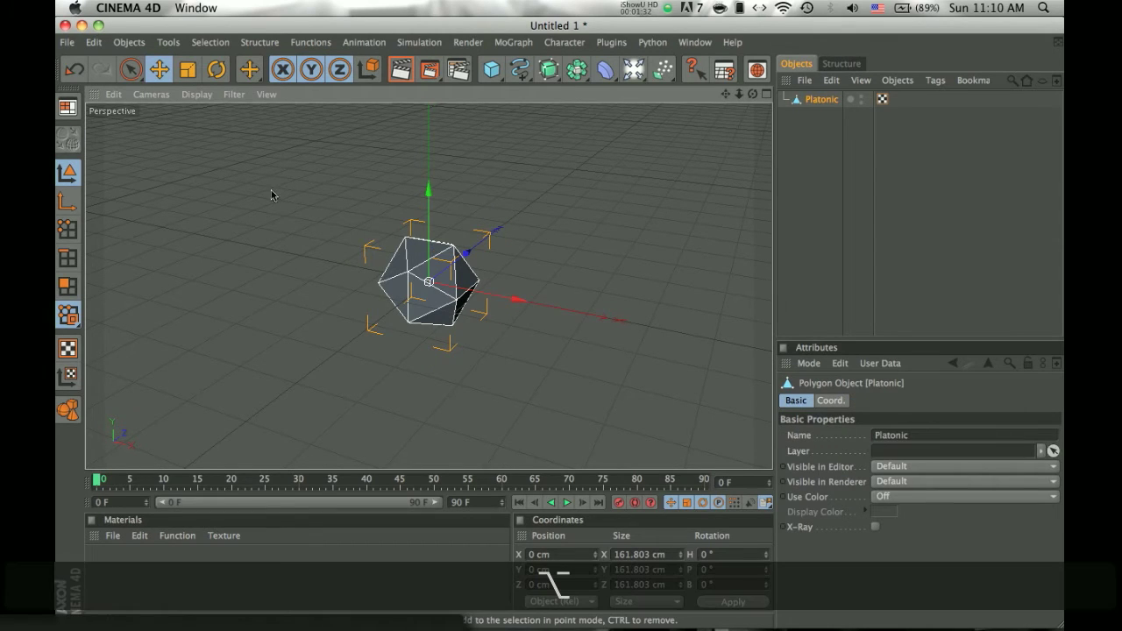
left_click(68, 287)
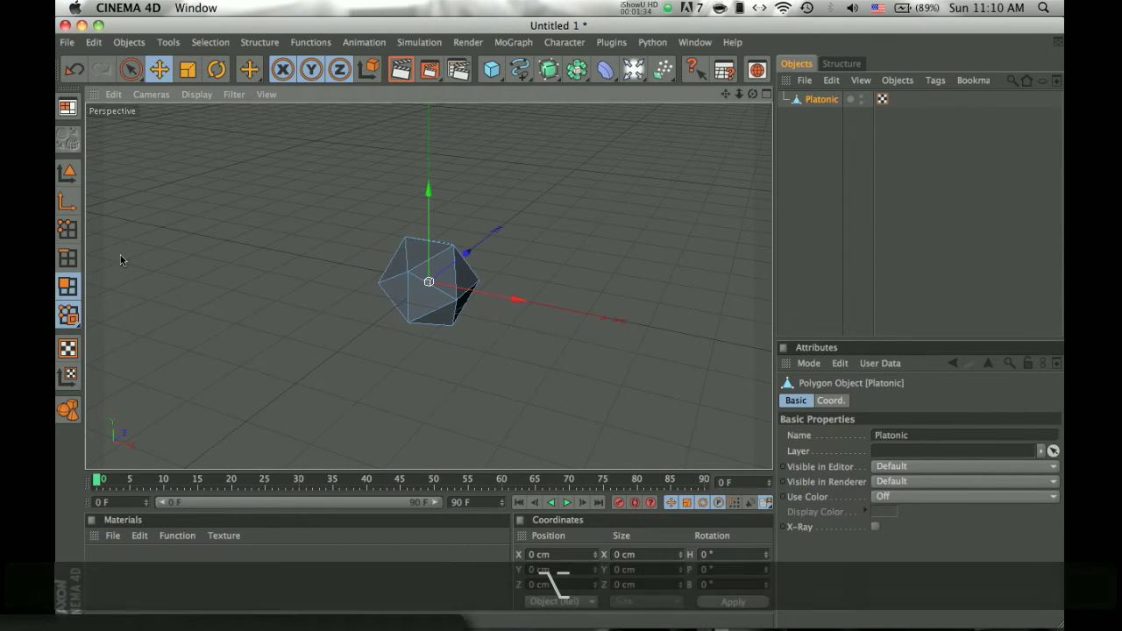
left_click_drag(130, 70, 190, 83)
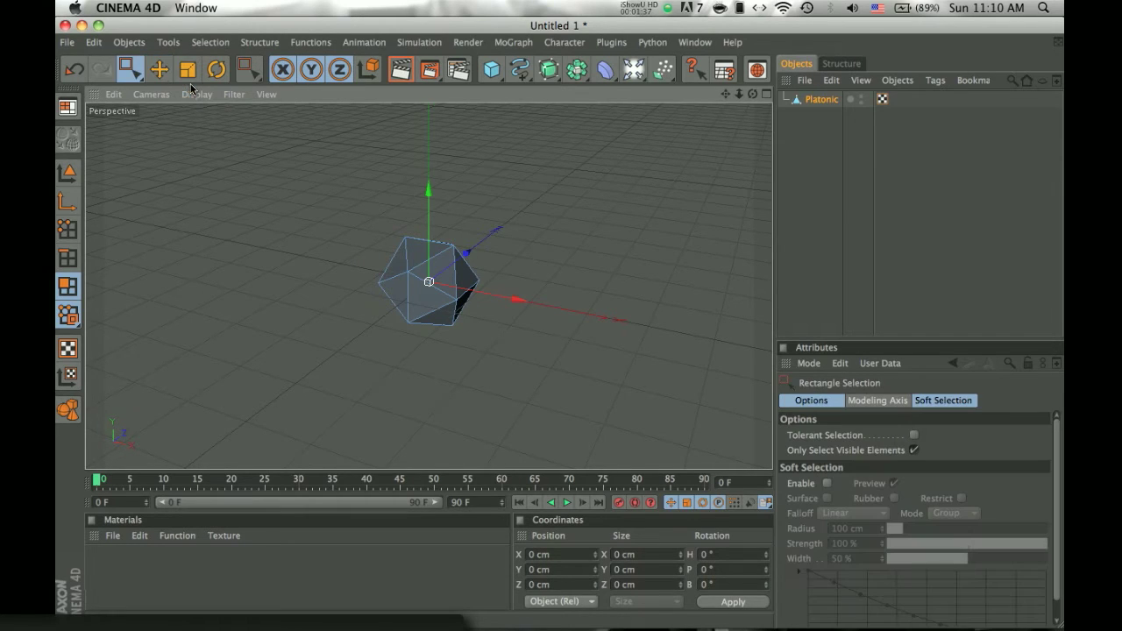
left_click(914, 451)
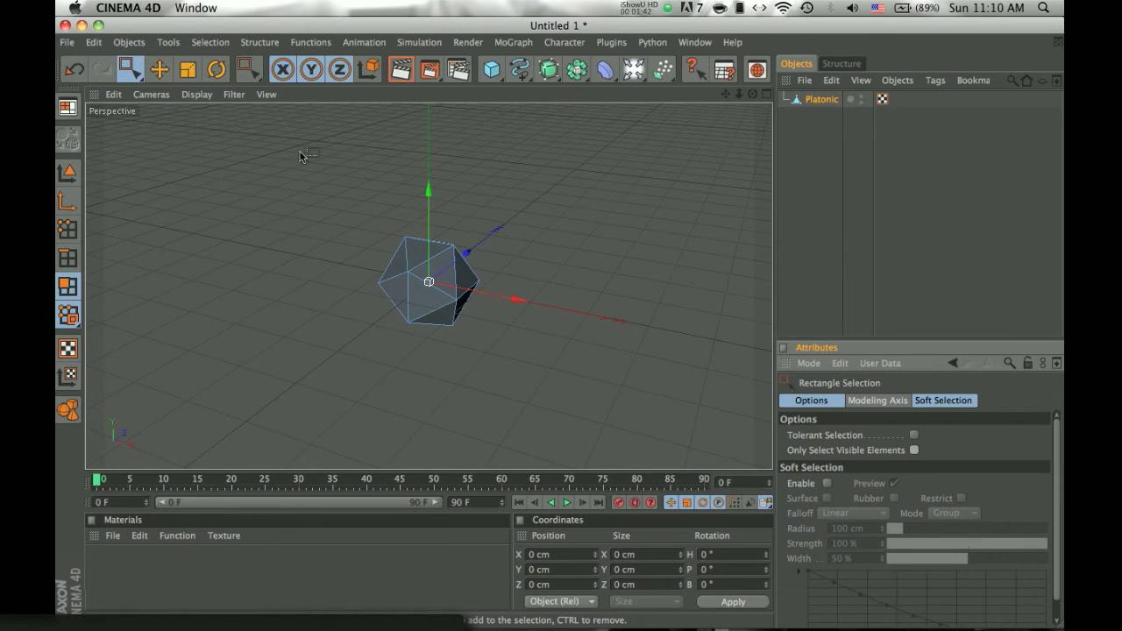
left_click_drag(300, 152, 568, 326)
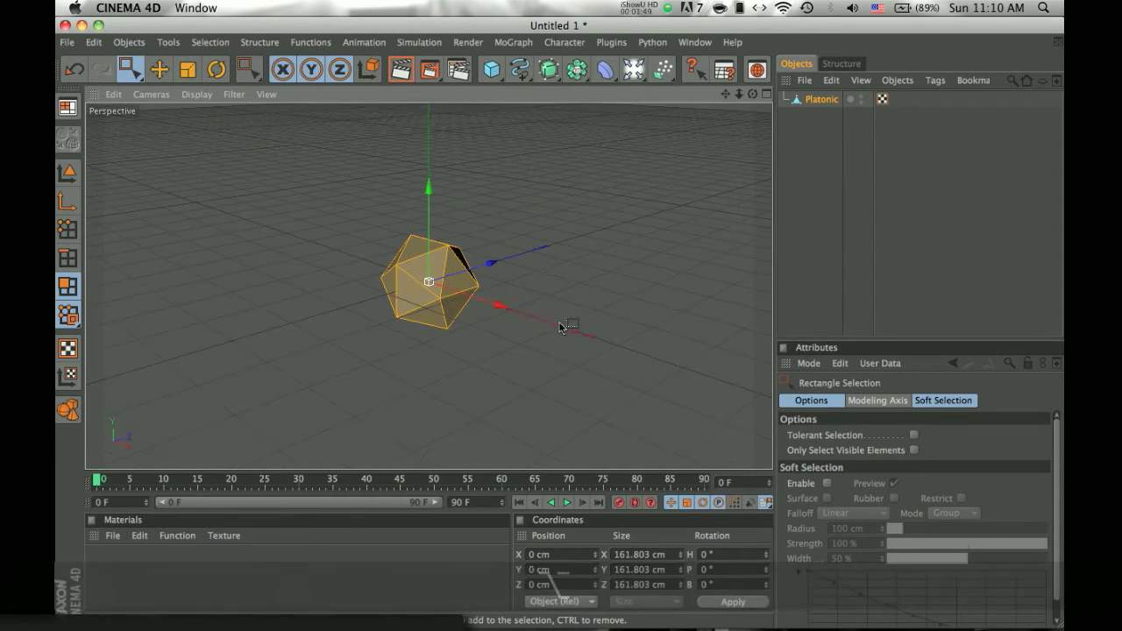
- Matrix Extrude the selected polygons into long curling tentacles, using 8 steps, 80 % scale, 10° rotation and a final Move of about 100 cm
right_click(543, 186)
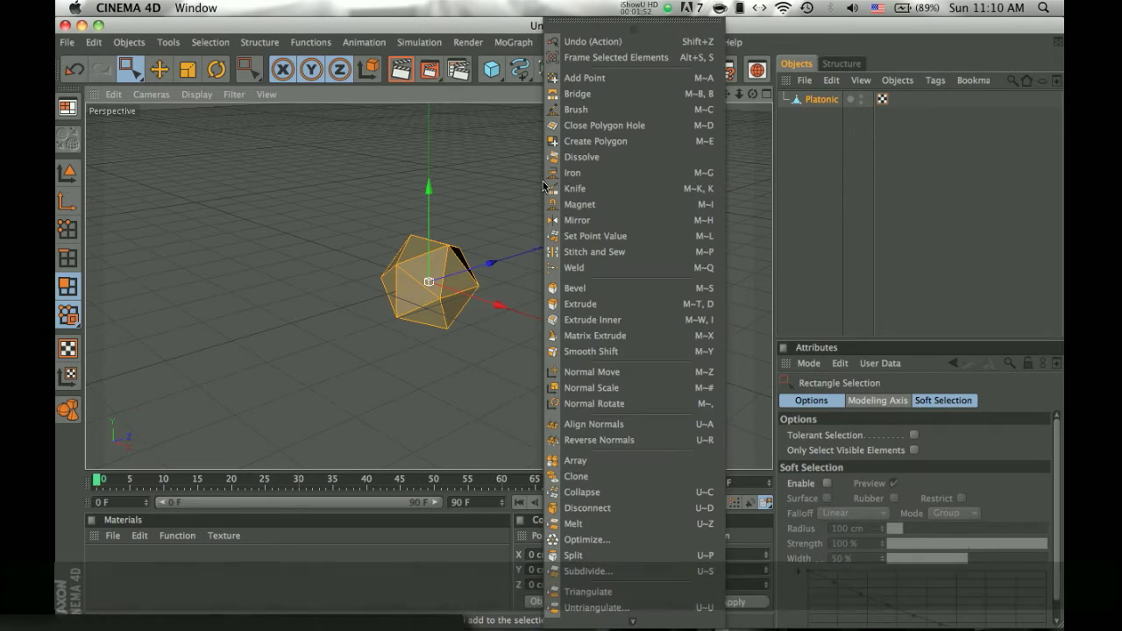
left_click(601, 336)
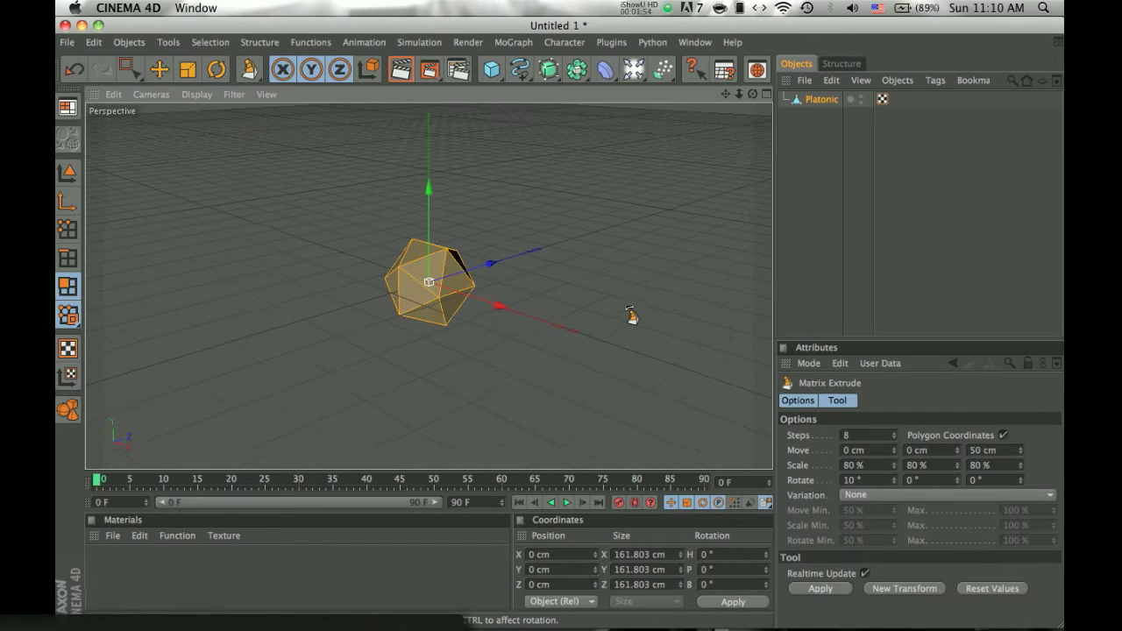
left_click_drag(601, 283, 565, 338)
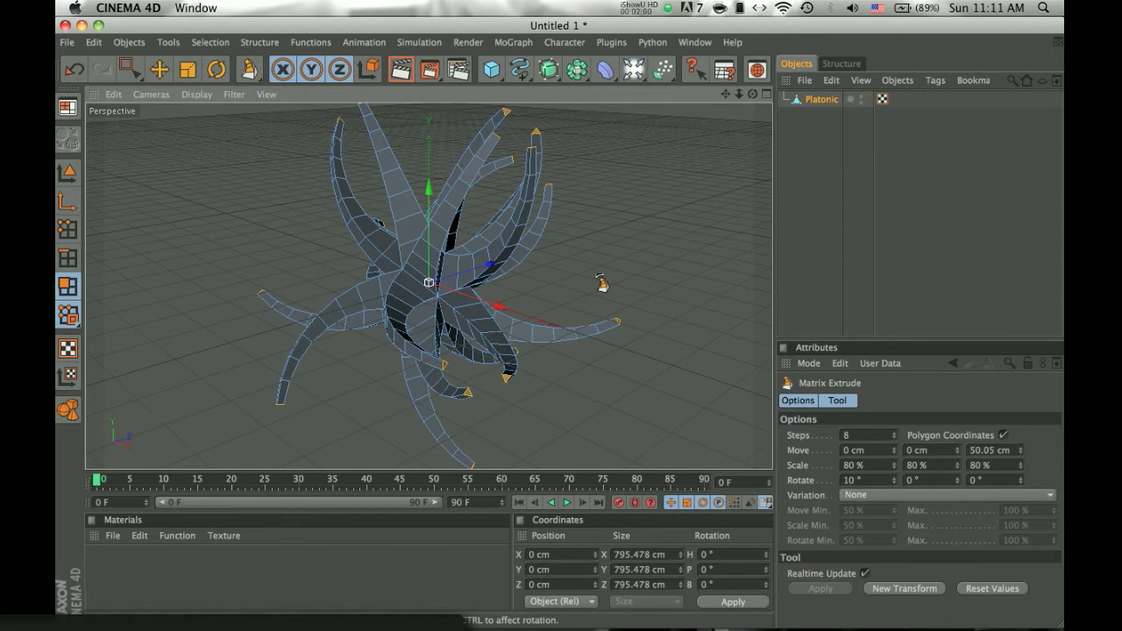
mouse_move(566, 340)
left_mouse_down("alt")
mouse_move(625, 368)
mouse_move(640, 347)
mouse_move(565, 340)
mouse_move(646, 361)
mouse_move(565, 340)
left_mouse_up("alt")
scroll(635, 349, "down", 5)
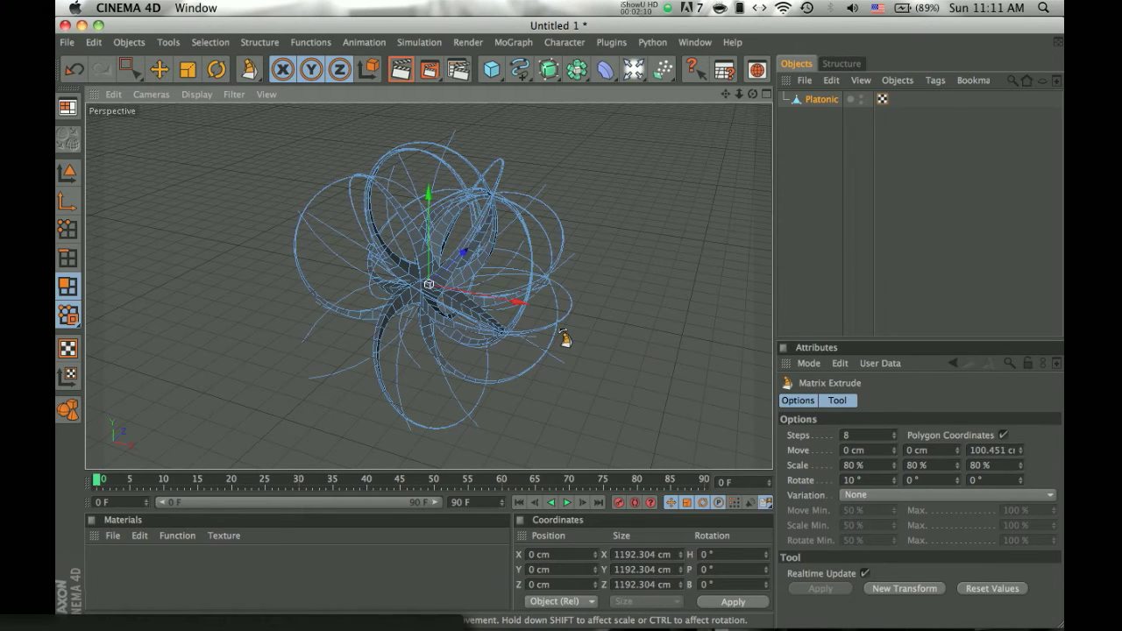
- Undo the last extrusion and Matrix Extrude the selected polygons again with a final Move of about 201 cm
key("super+z")
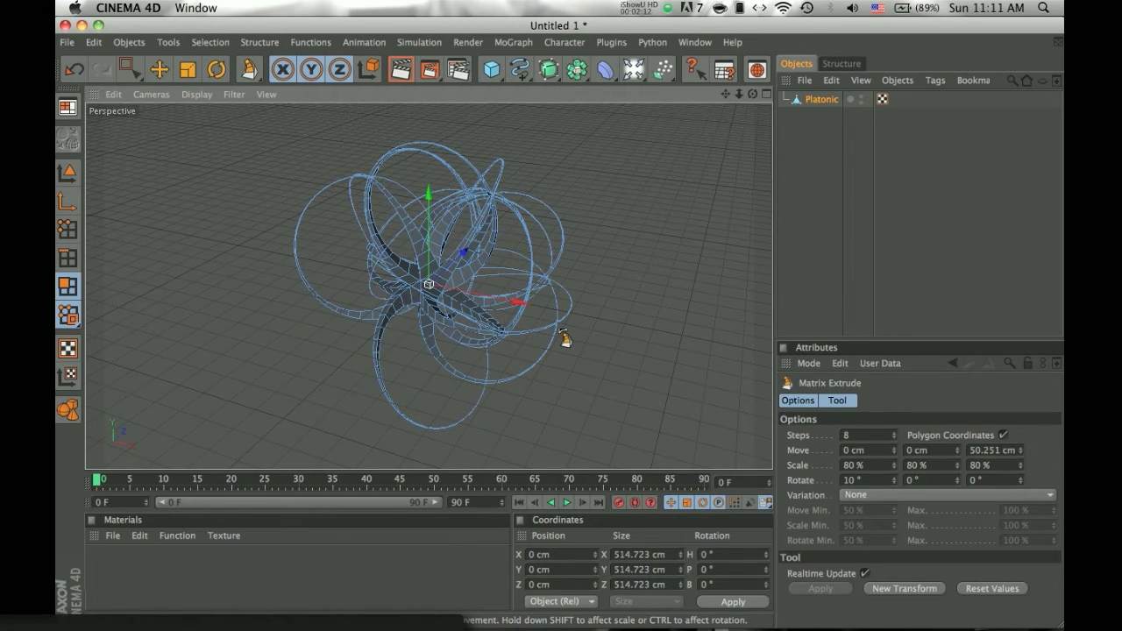
mouse_move(566, 338)
left_mouse_down()
mouse_move(646, 371)
mouse_move(565, 338)
mouse_move(651, 386)
mouse_move(565, 338)
mouse_move(684, 381)
mouse_move(565, 338)
left_mouse_up()
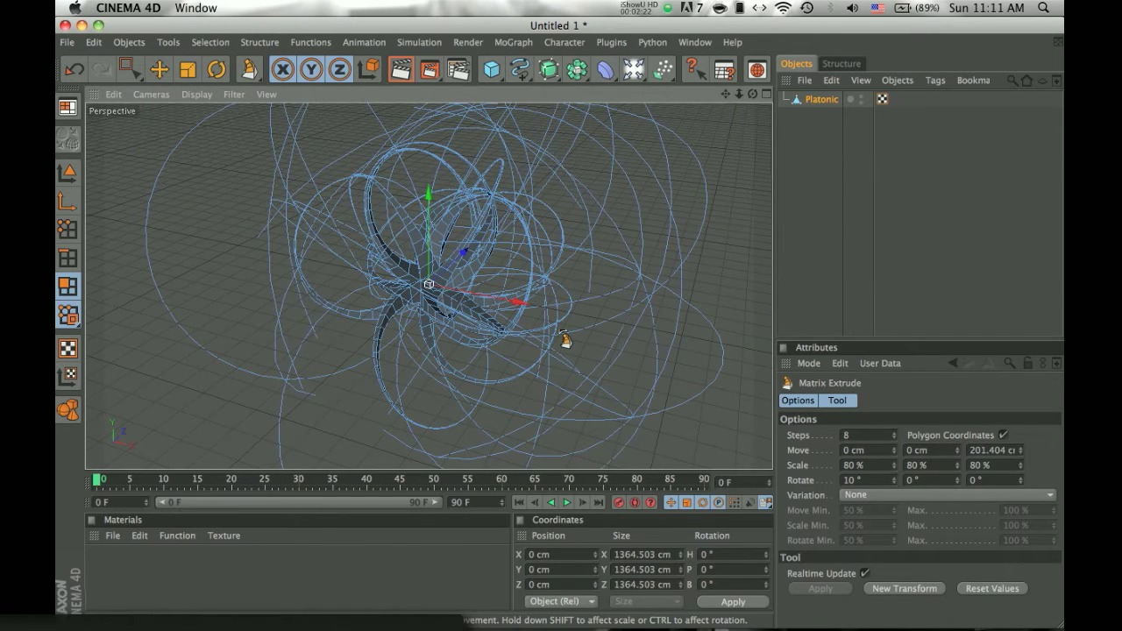
left_click(565, 341)
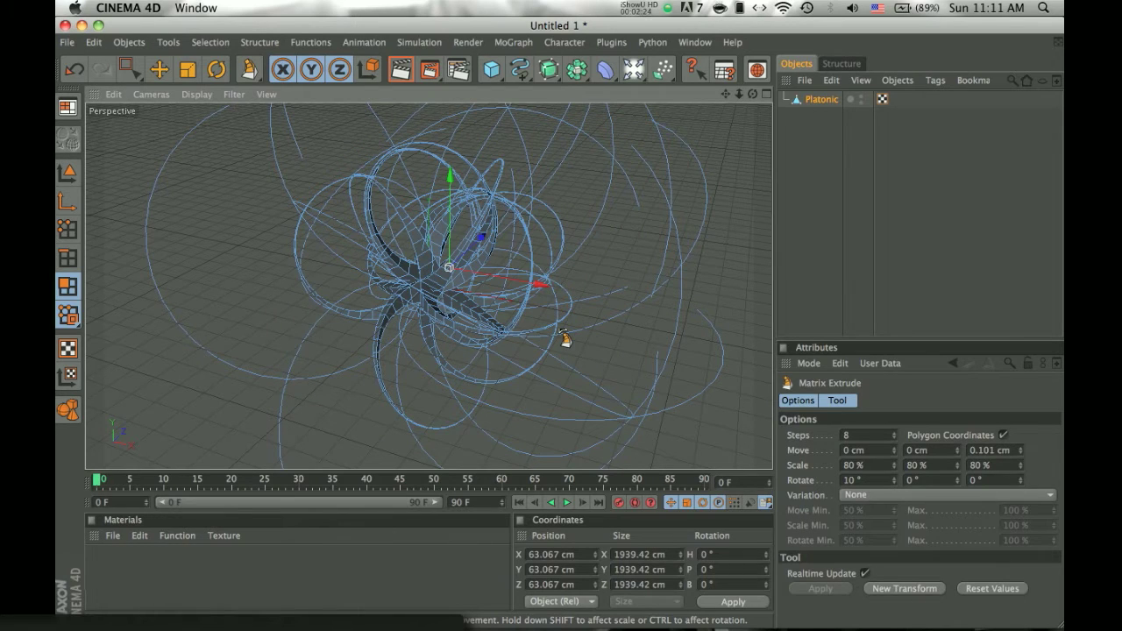
- Extend the tentacles with further Matrix Extrudes and undo the oversized one with a Move of about 4036 cm
mouse_move(565, 339)
left_mouse_down()
mouse_move(707, 368)
mouse_move(564, 342)
mouse_move(700, 355)
mouse_move(563, 338)
mouse_move(700, 351)
left_mouse_up()
scroll(699, 355, "up", 6)
scroll(700, 353, "down", 3)
scroll(700, 352, "down", 8)
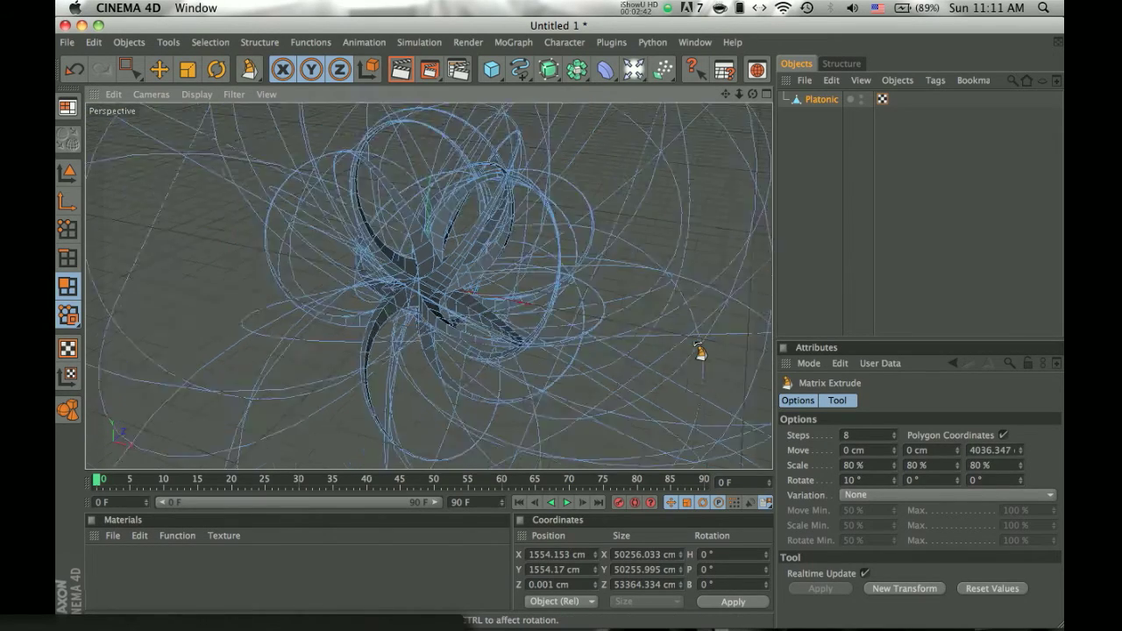
key("super+z")
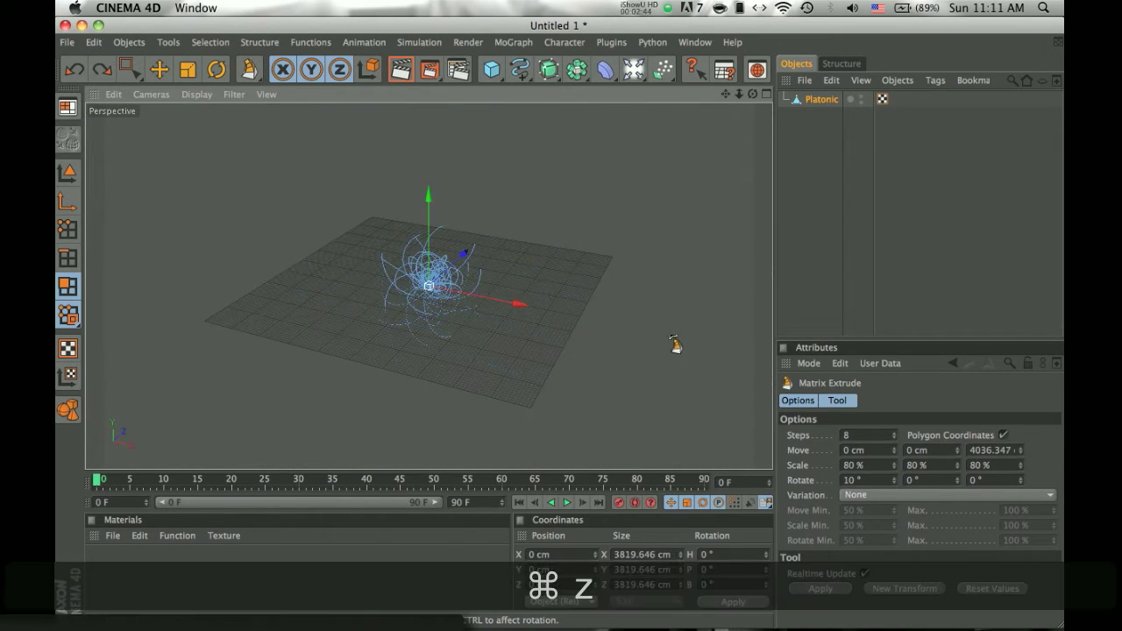
- Try further Matrix Extrudes of the tentacles, with the first Rotate value lowered to 9°, and undo the last one
left_click_drag(567, 338, 566, 338)
scroll(584, 343, "up", 8)
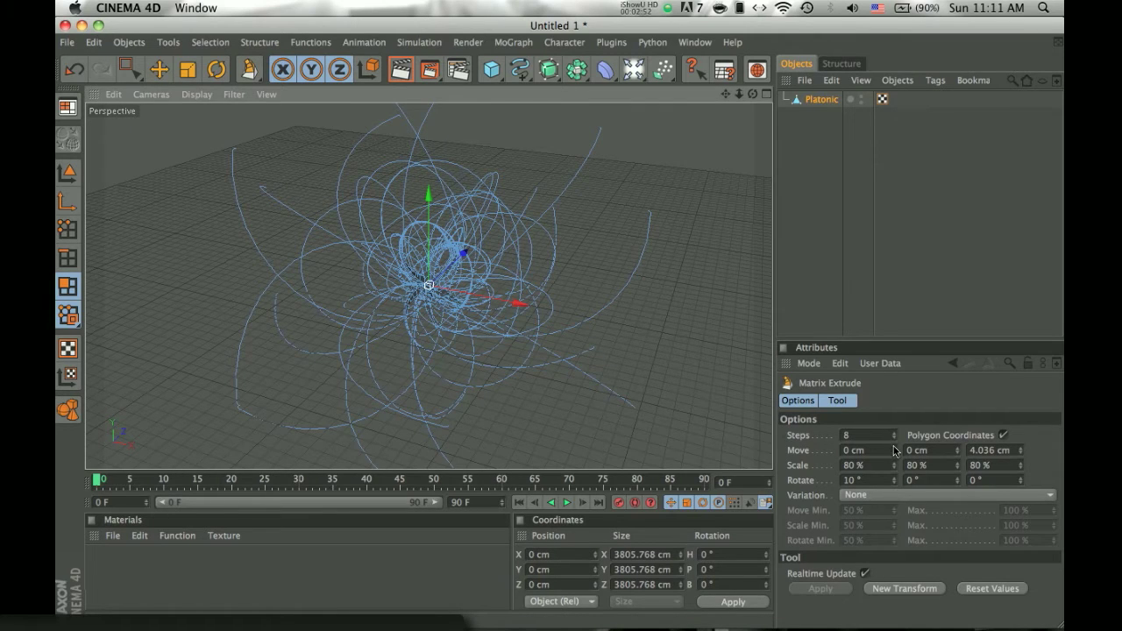
left_click(895, 483)
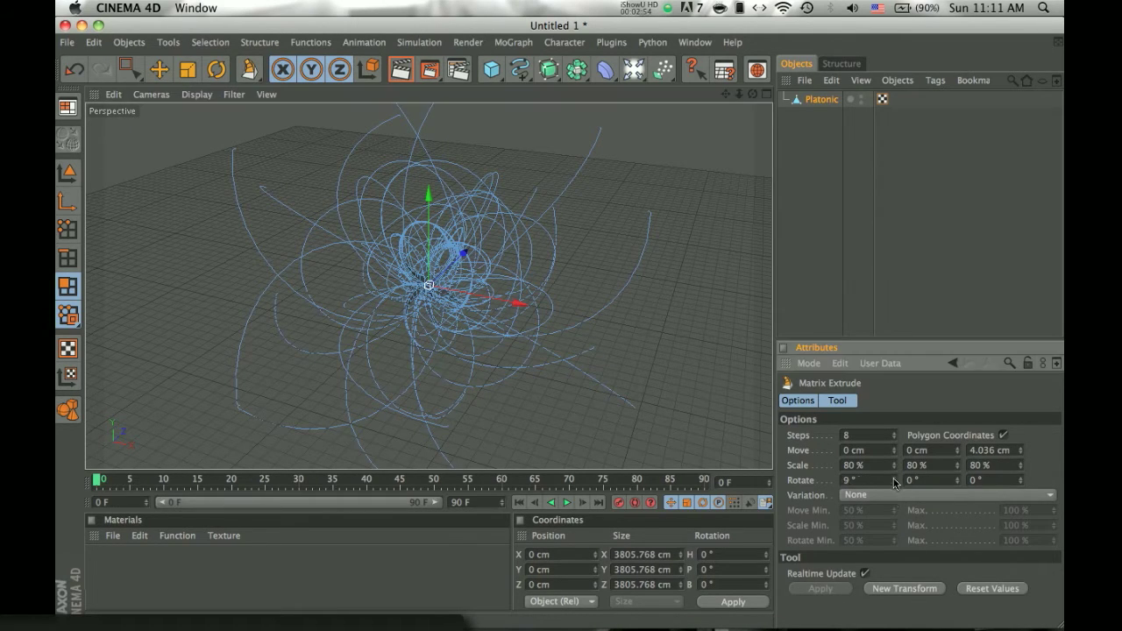
mouse_move(567, 338)
left_mouse_down()
mouse_move(579, 338)
mouse_move(563, 341)
left_mouse_up()
key("super+z")
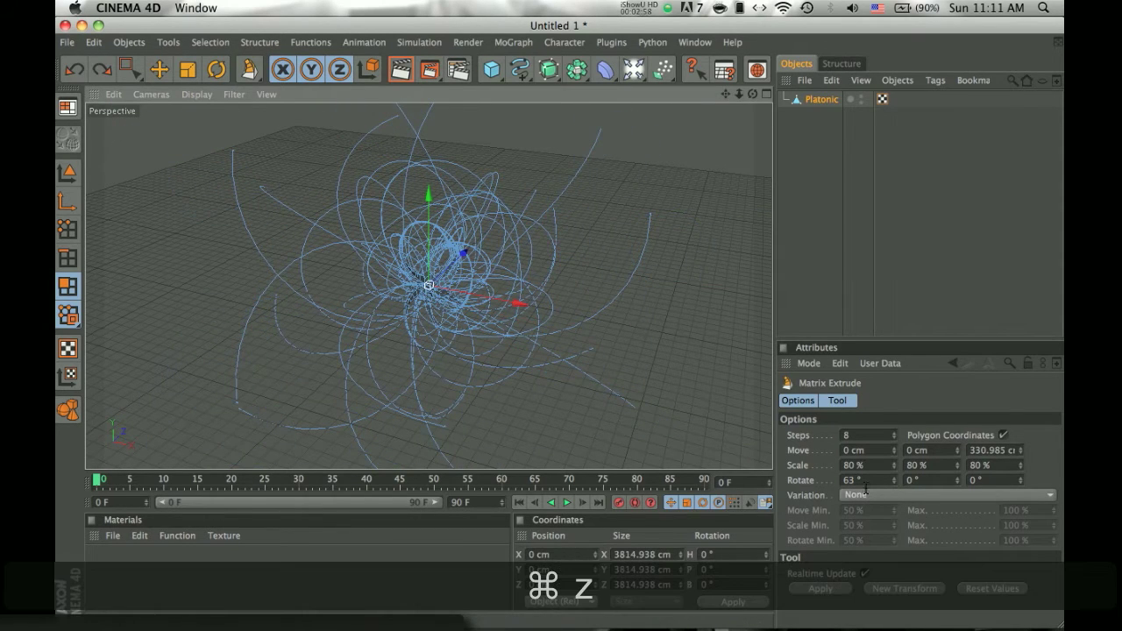
- Try a Matrix Extrude with the first Rotate value at 21° and a Move of about 331 cm, and undo it
left_click(894, 480)
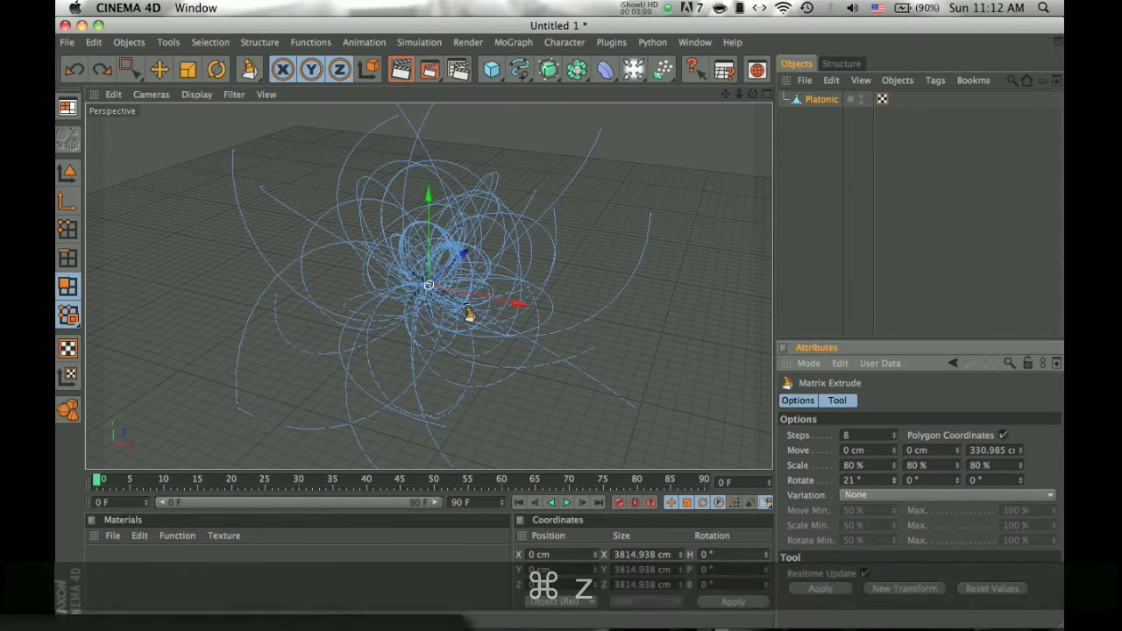
left_click_drag(477, 296, 517, 311)
key("super+z")
key("super+z")
key("super+z")
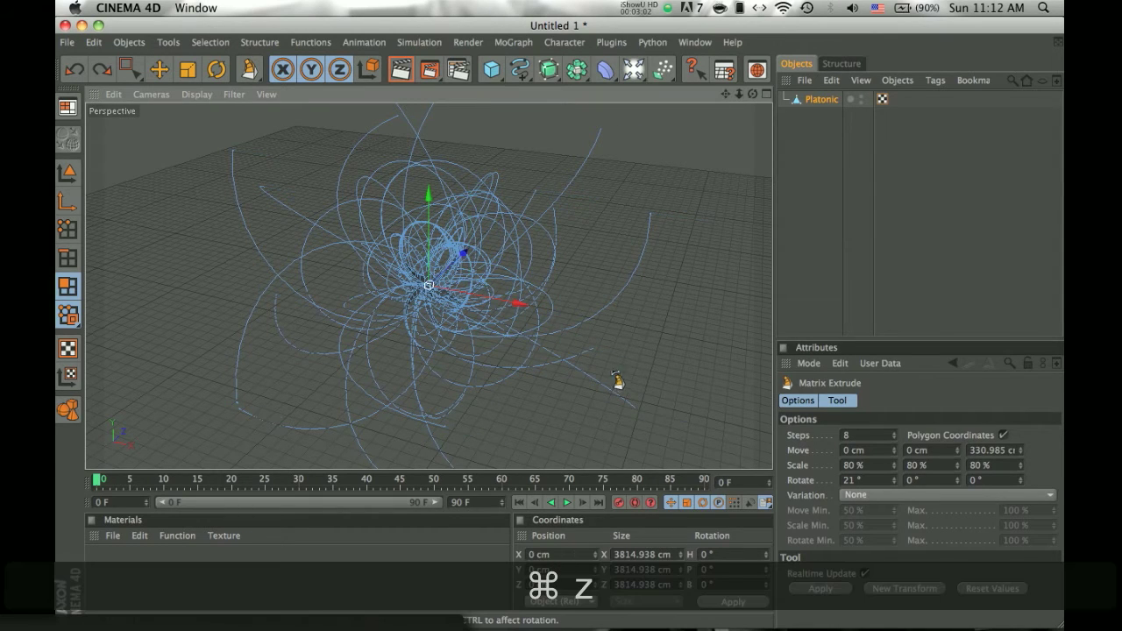
key("super+y")
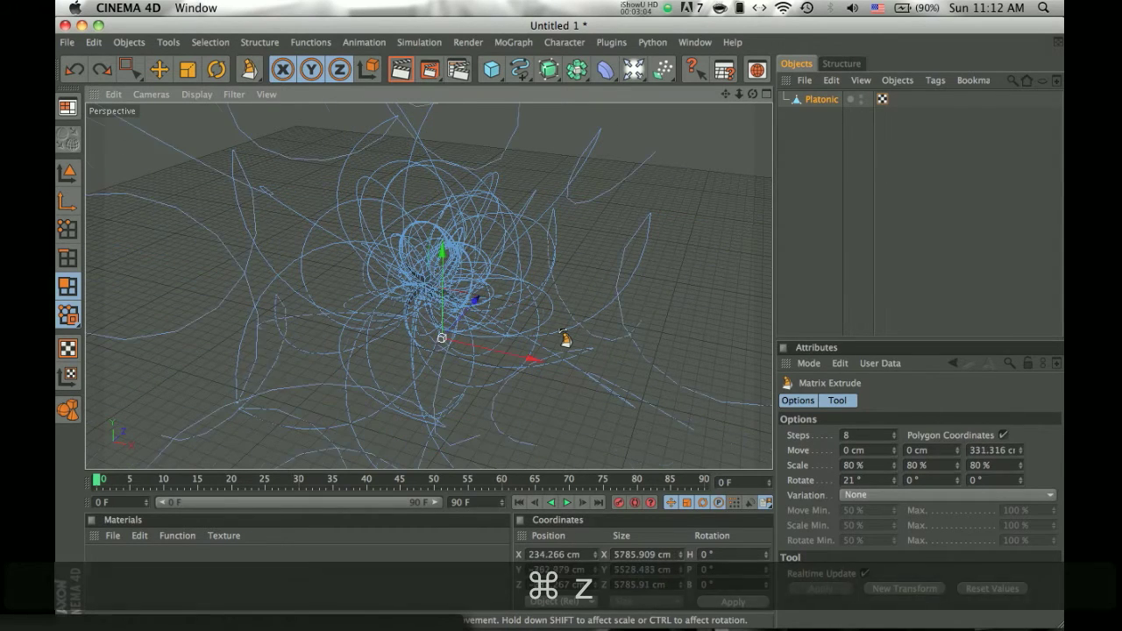
key("super+z")
key("super+y")
key("super+z")
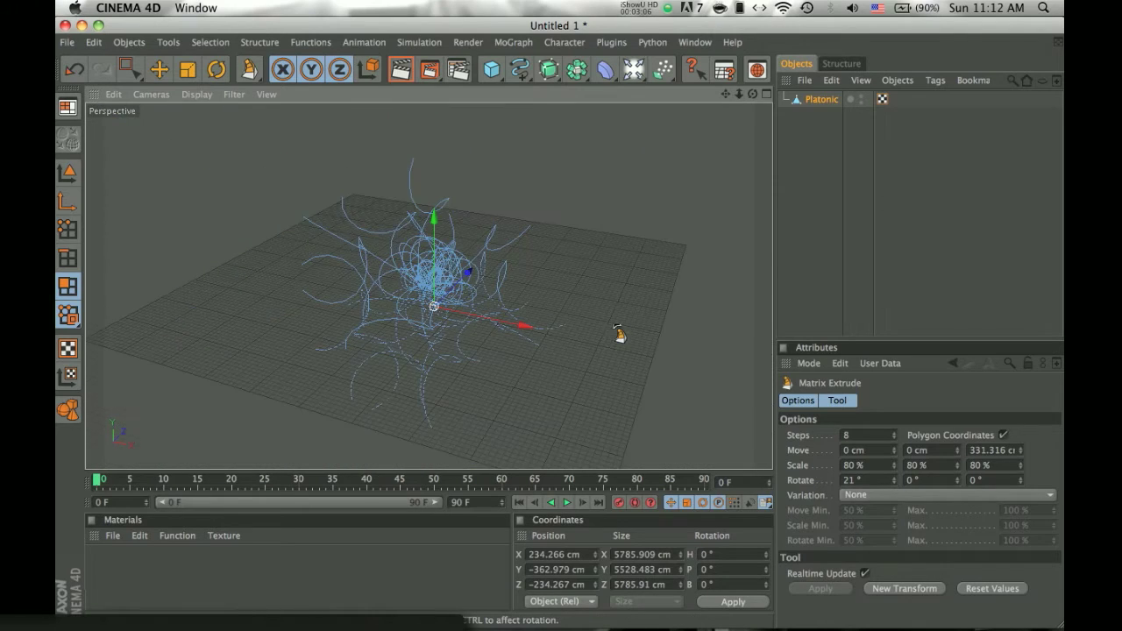
key("super+shift+z")
key("super+z")
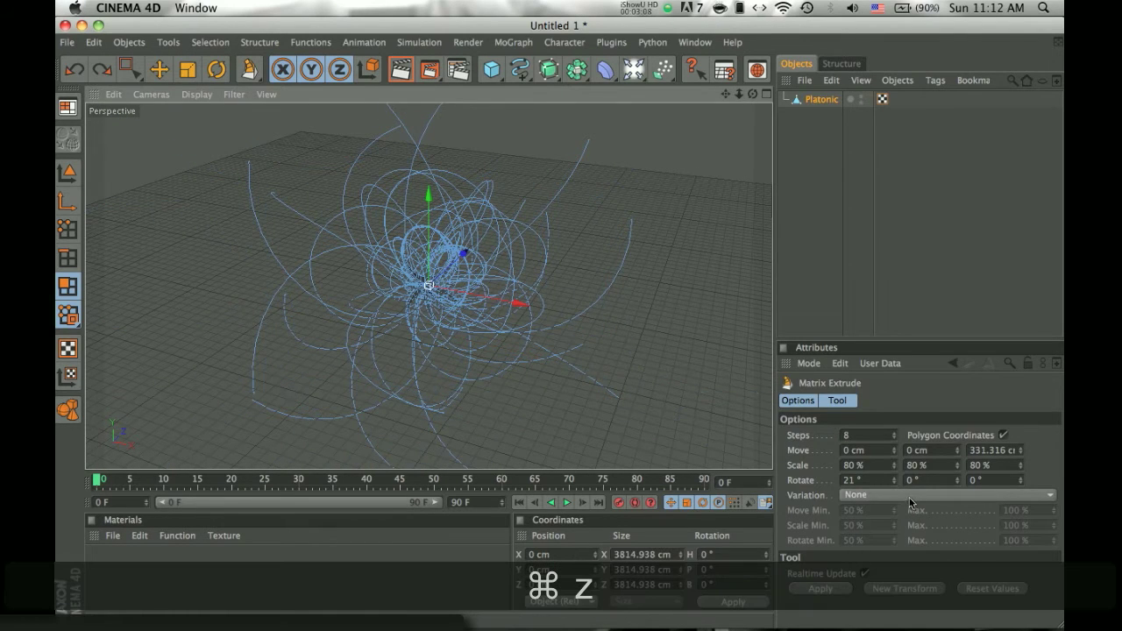
key("super+z")
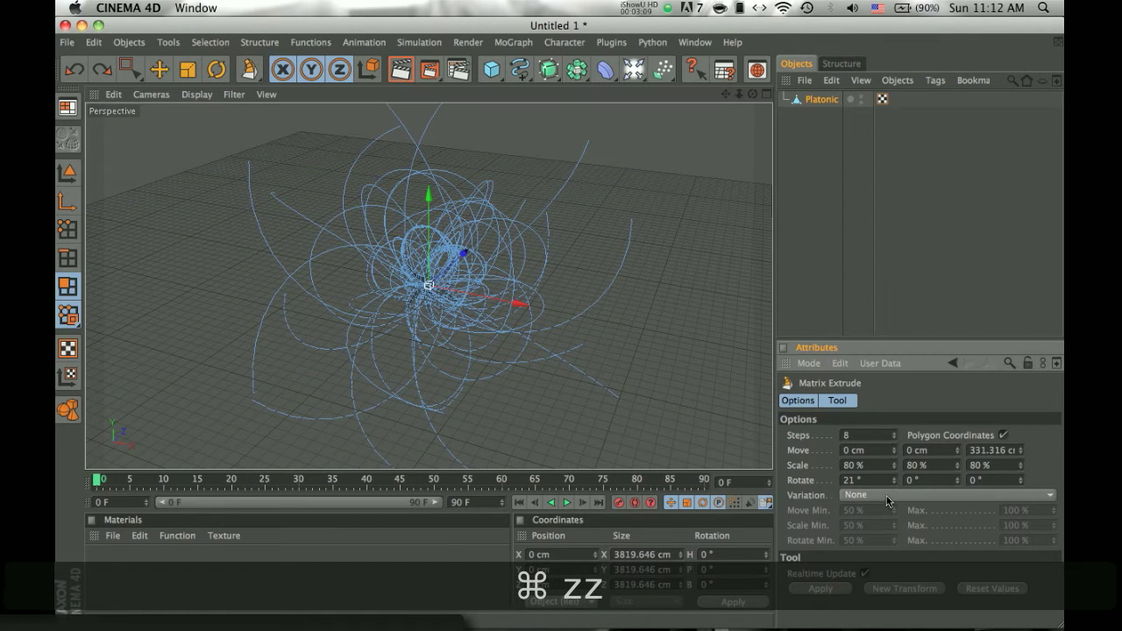
- Switch to Model mode with the Live Selection tool and leave the extruded Platonic deselected
left_click(69, 174)
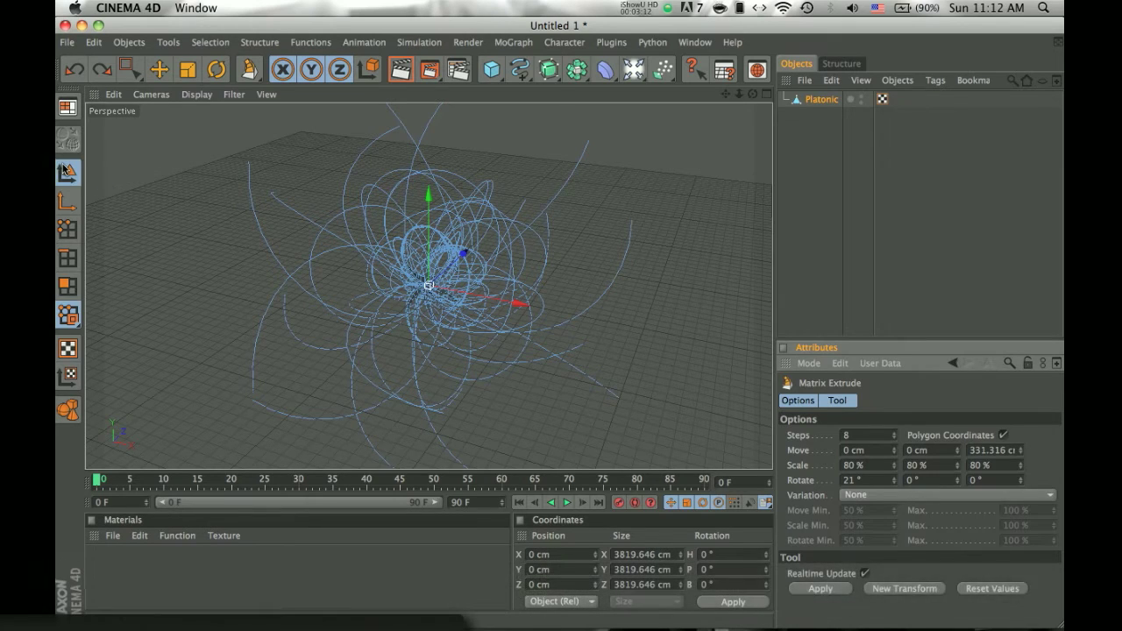
left_click(133, 79)
left_click(154, 83)
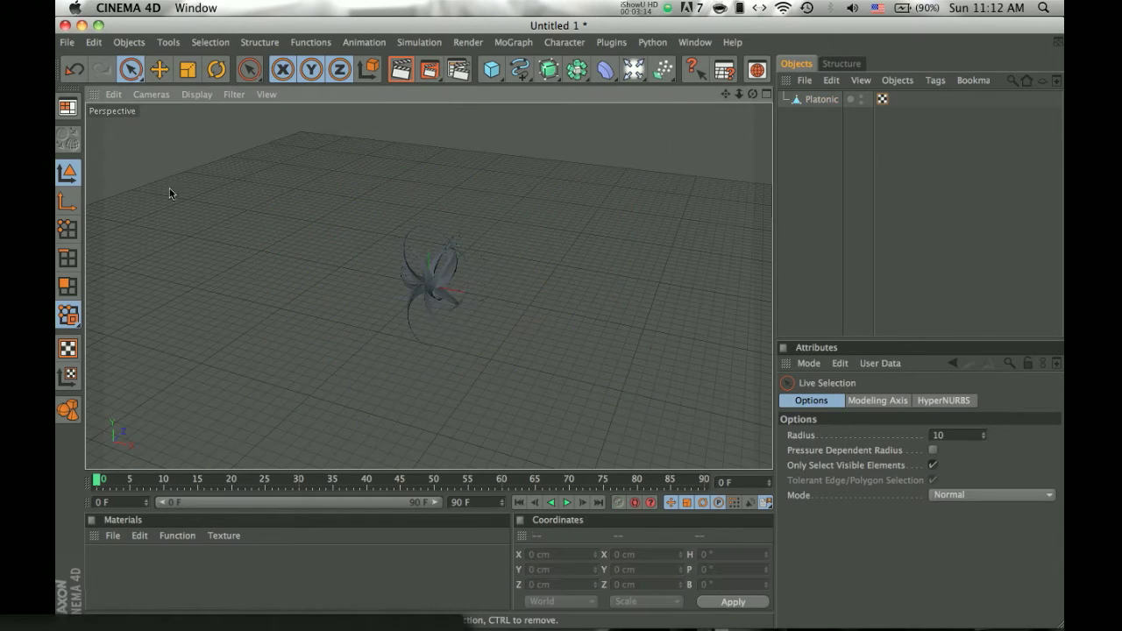
left_click(379, 279)
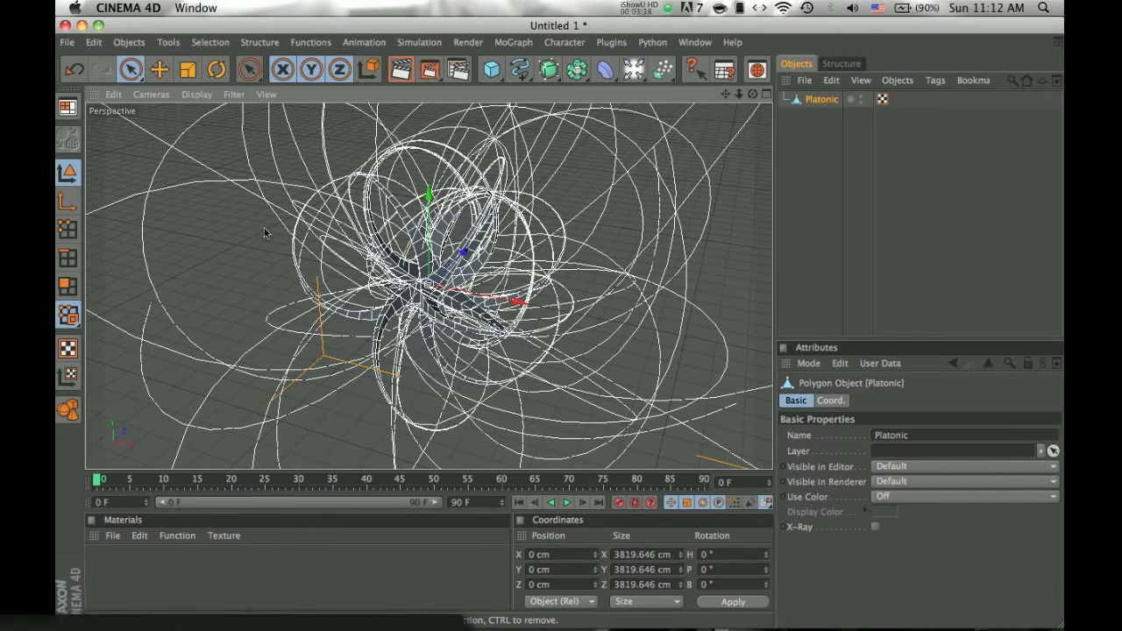
left_click(265, 232)
- Create a new material and load metal-scratch.jpg as its Color texture, copying the image to the document location
left_click(158, 567)
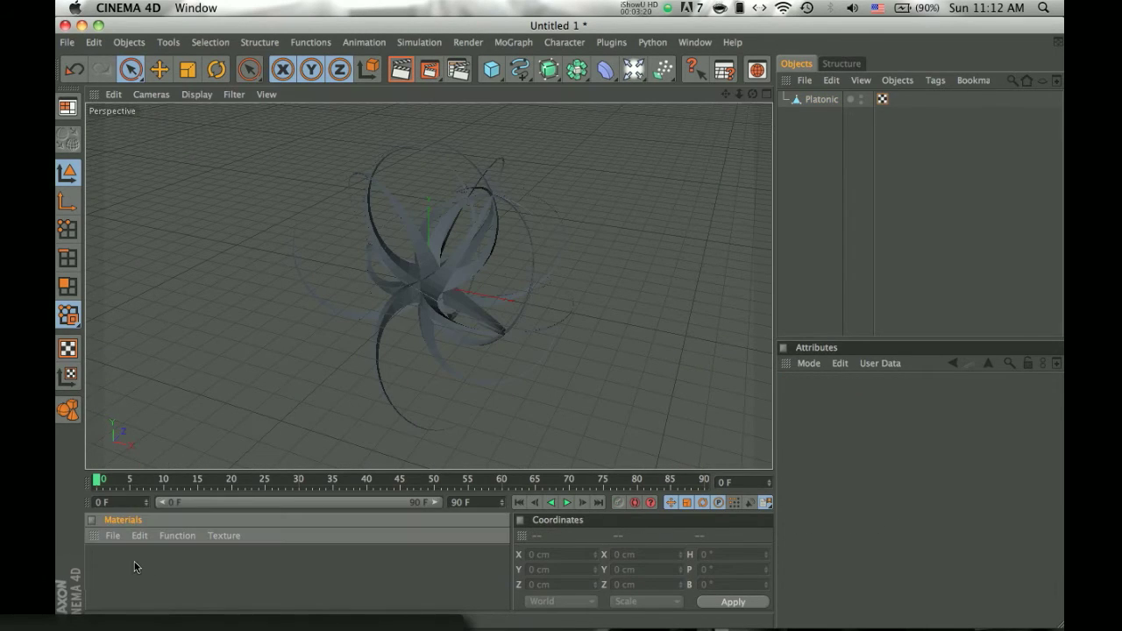
double_click(134, 567)
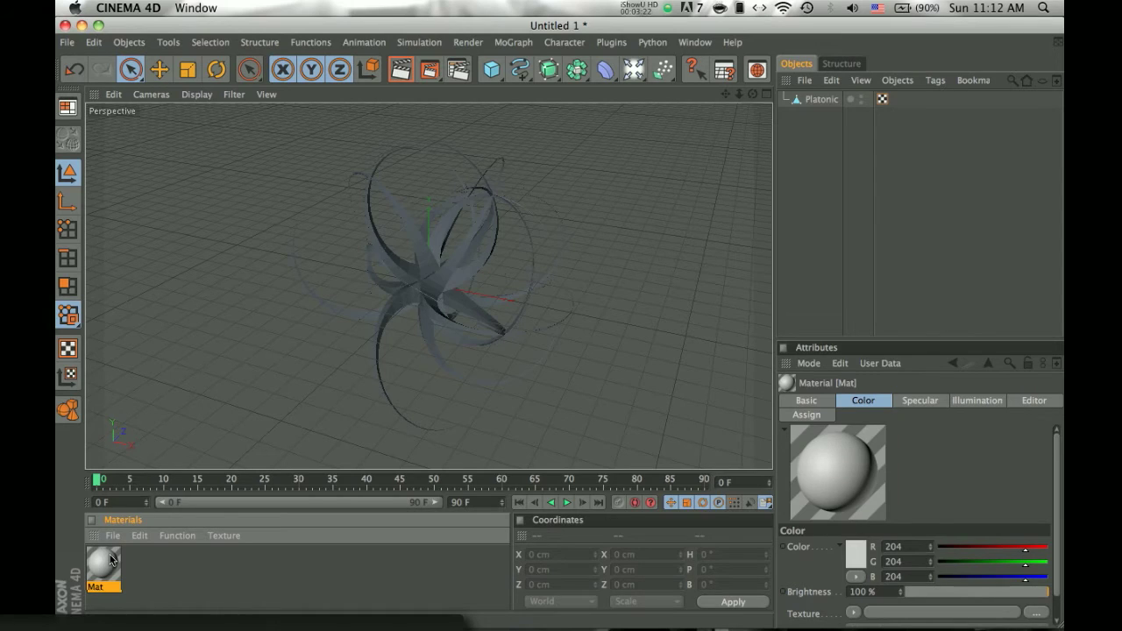
double_click(104, 562)
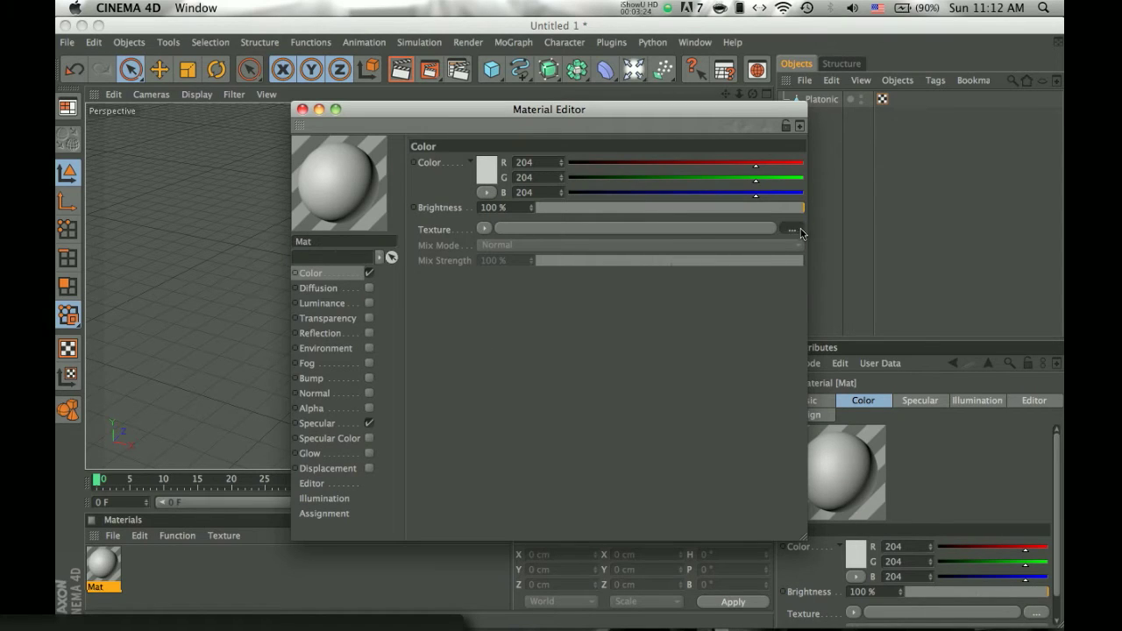
left_click(592, 227)
left_click(516, 166)
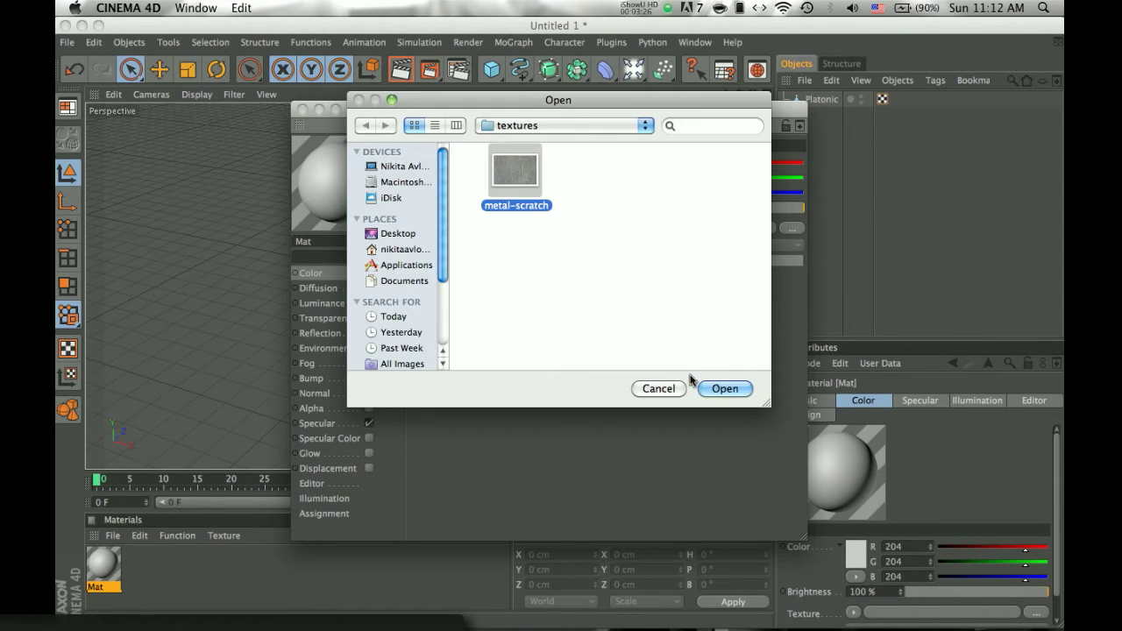
left_click(725, 391)
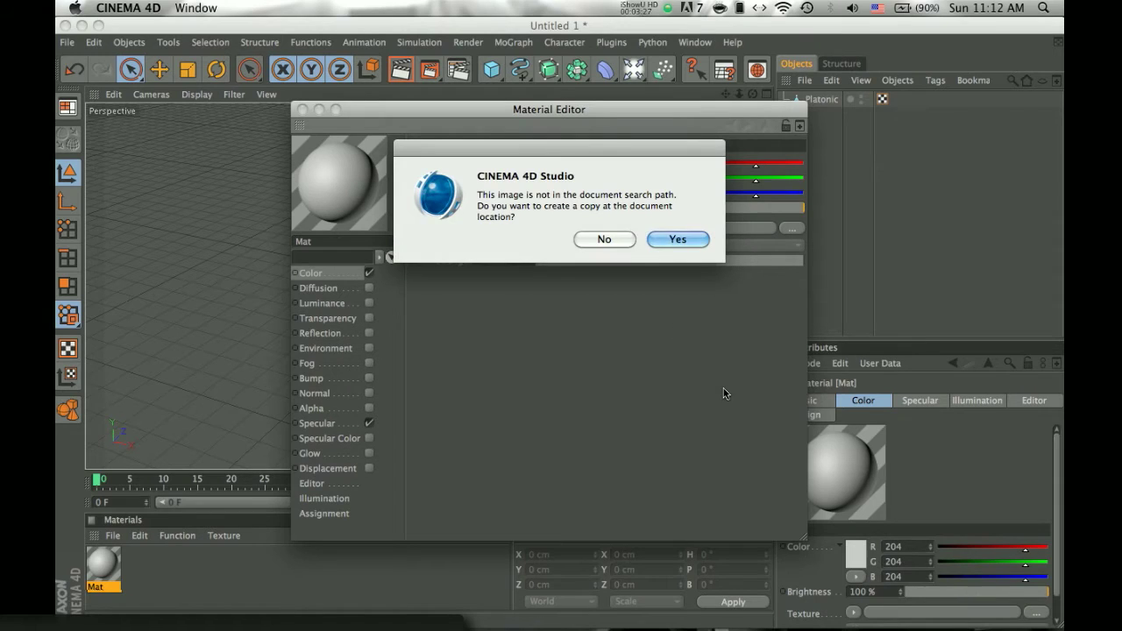
left_click(674, 239)
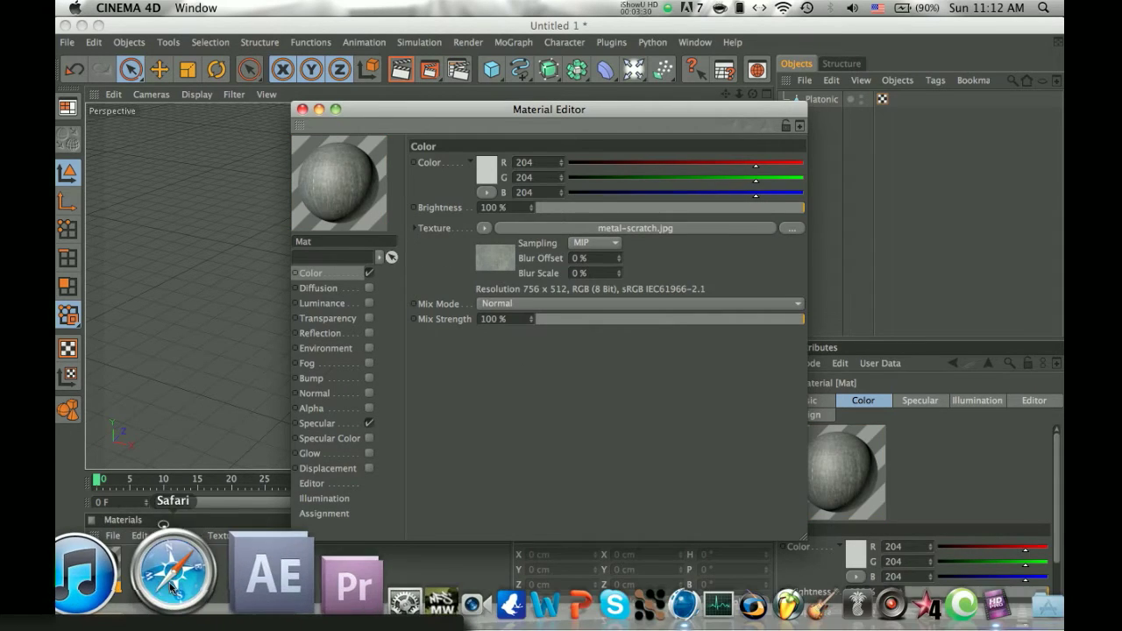
- Search Google Images for "metal texture" in Safari, close the browser window and return to Cinema 4D
left_click(172, 606)
left_click(814, 44)
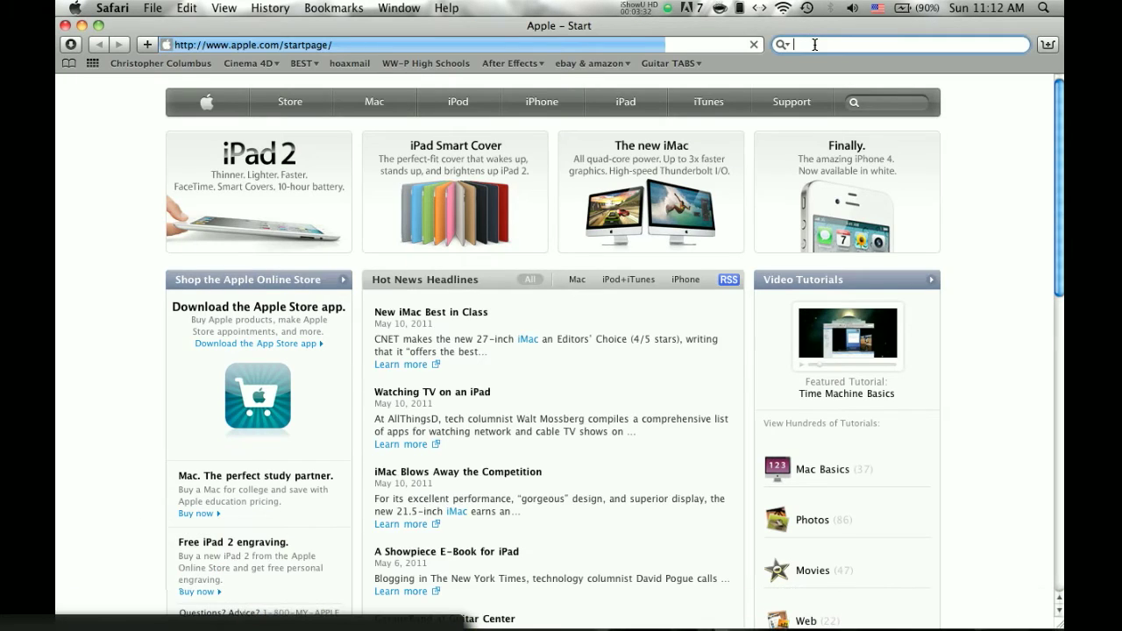
type("metal")
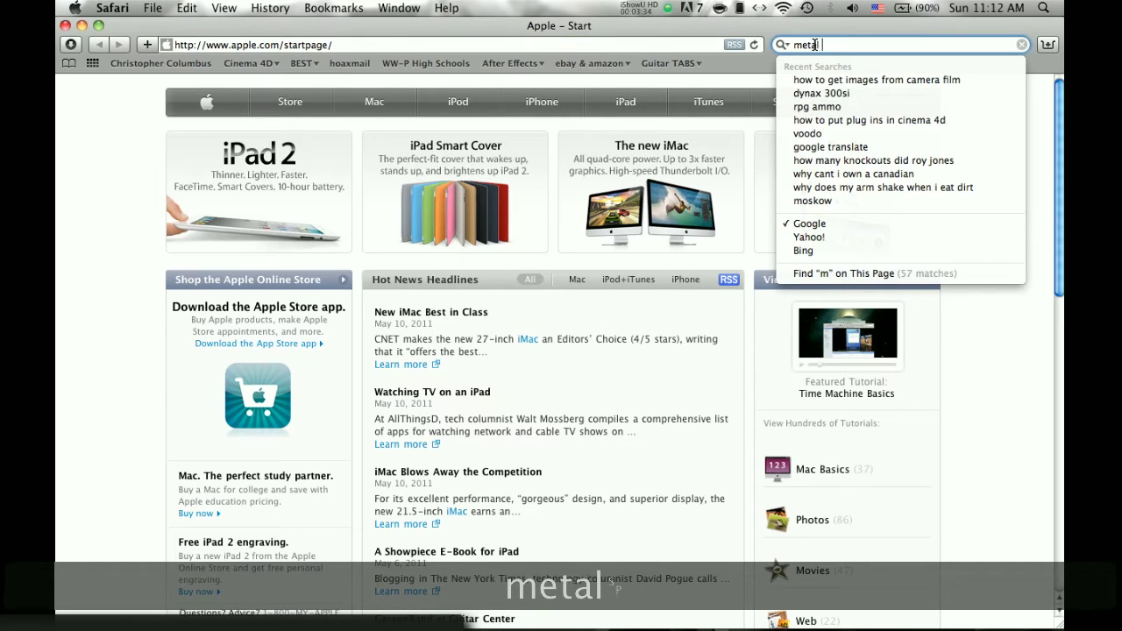
type(" texture")
key("Return")
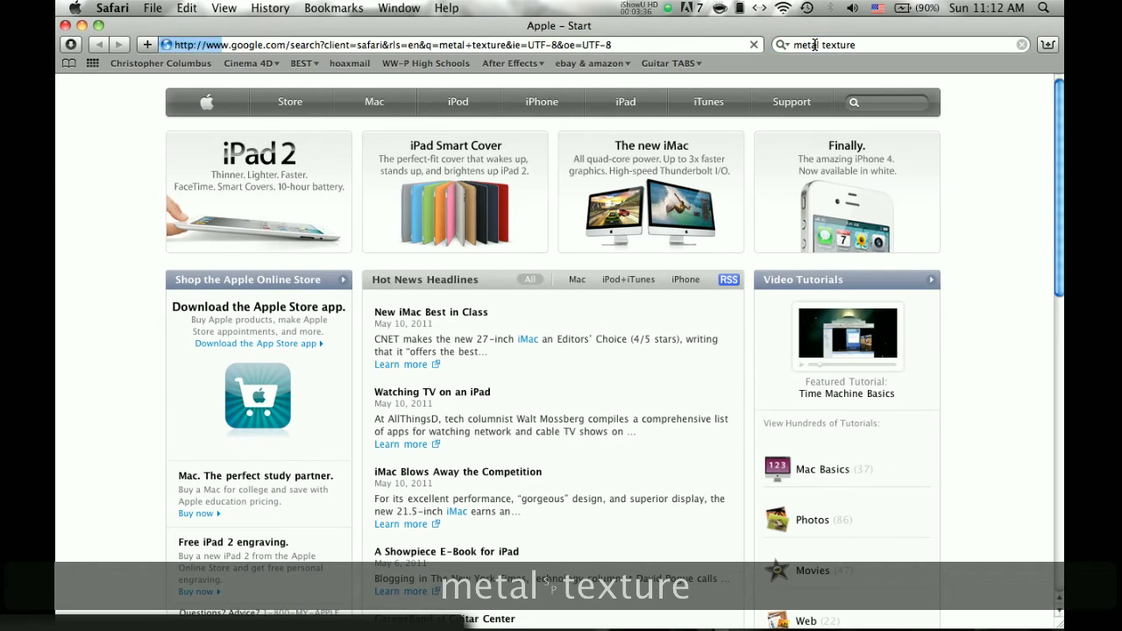
left_click(112, 85)
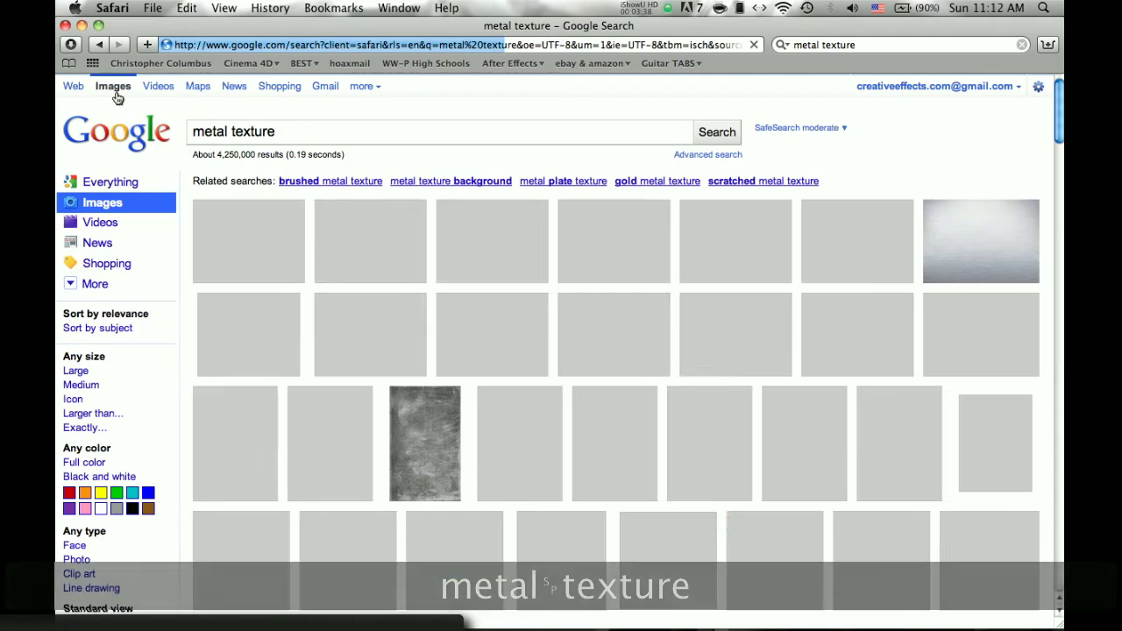
mouse_move(615, 256)
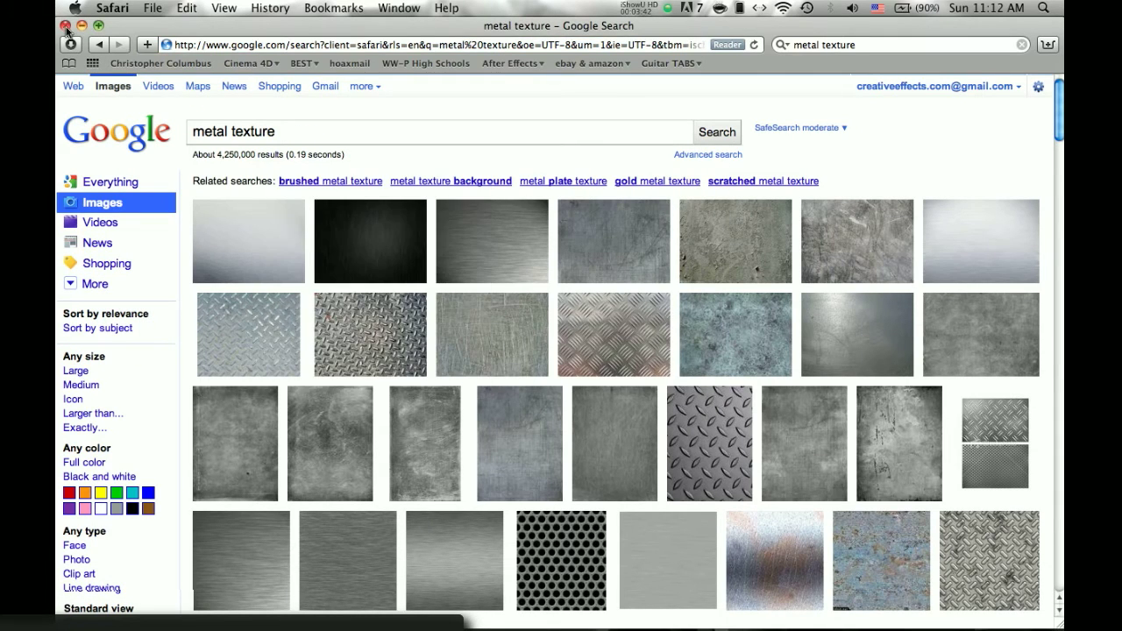
left_click(65, 26)
left_click(561, 468)
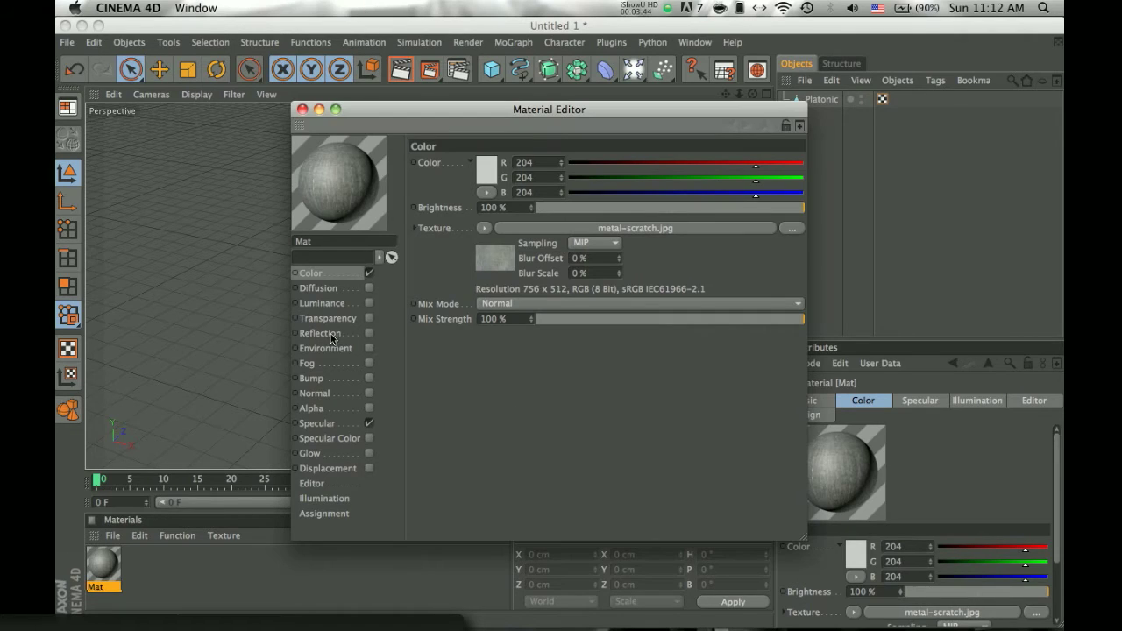
- Set the material's base color to brown (R 109, G 81, B 69) and the texture's Mix Strength to 73 %
left_click(486, 168)
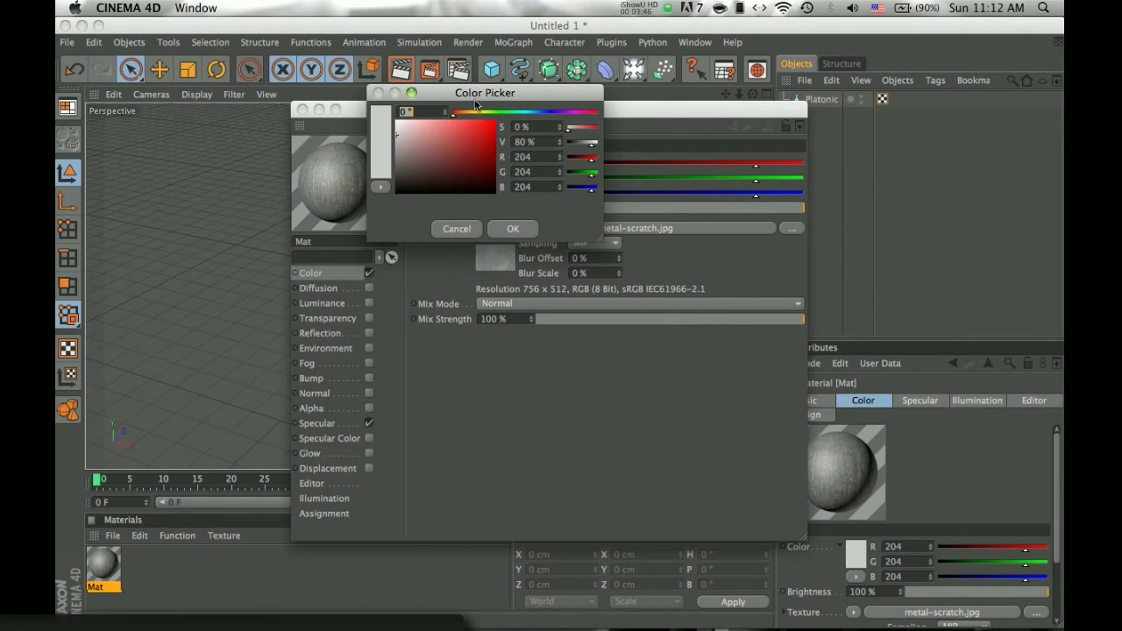
mouse_move(475, 110)
left_mouse_down()
mouse_move(487, 111)
mouse_move(459, 111)
mouse_move(485, 120)
mouse_move(460, 114)
left_mouse_up()
left_click_drag(431, 154, 432, 161)
left_click(520, 230)
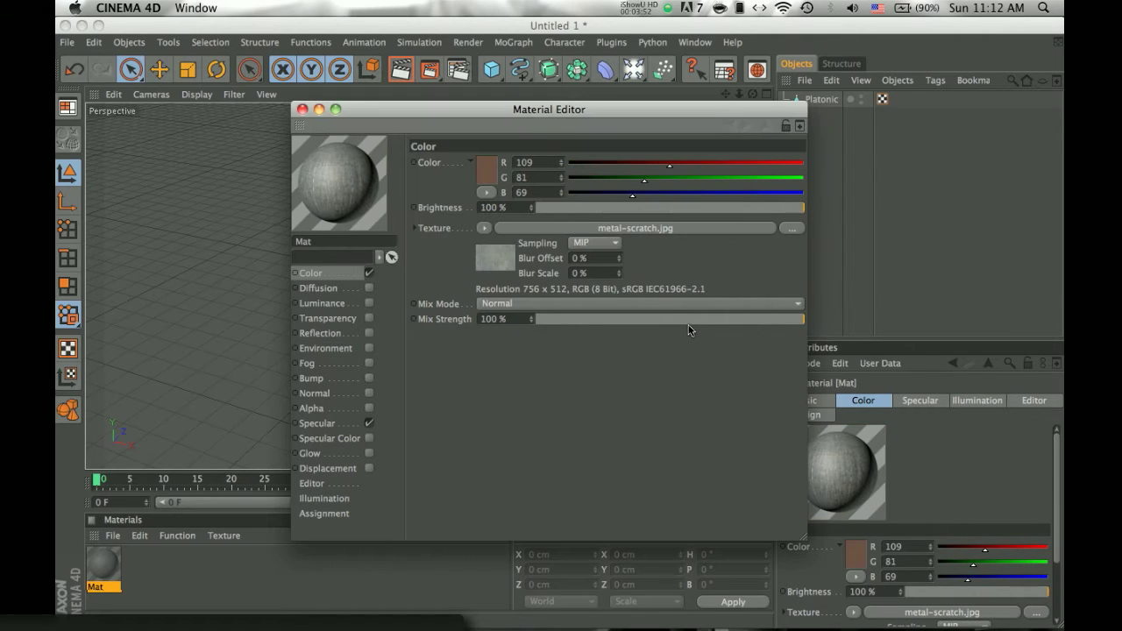
left_click_drag(739, 321, 689, 321)
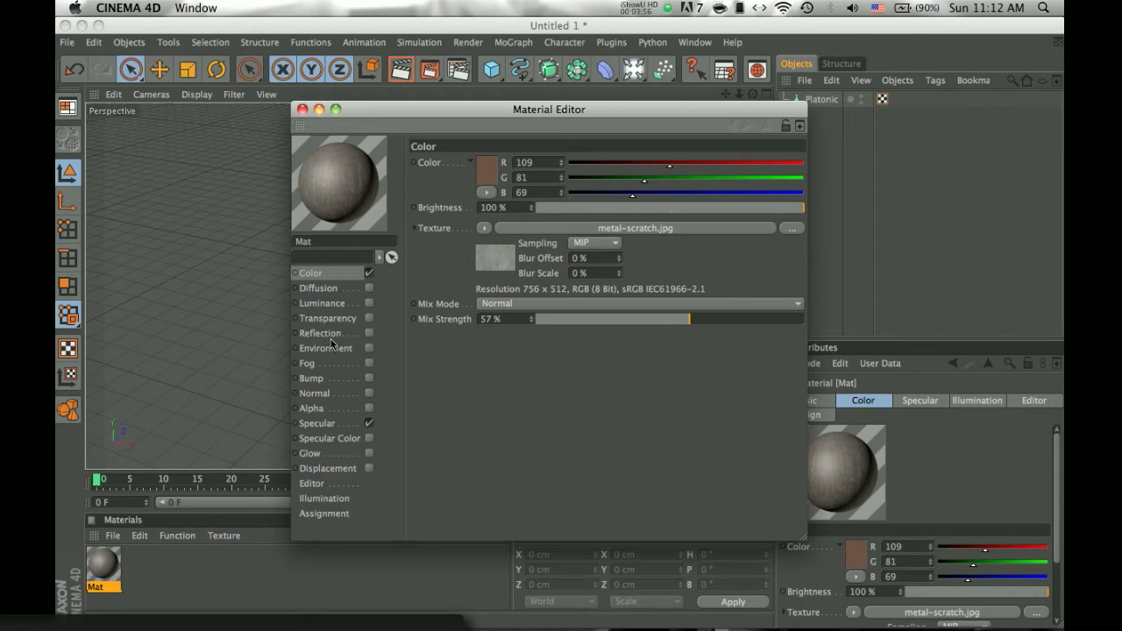
left_click_drag(724, 320, 733, 319)
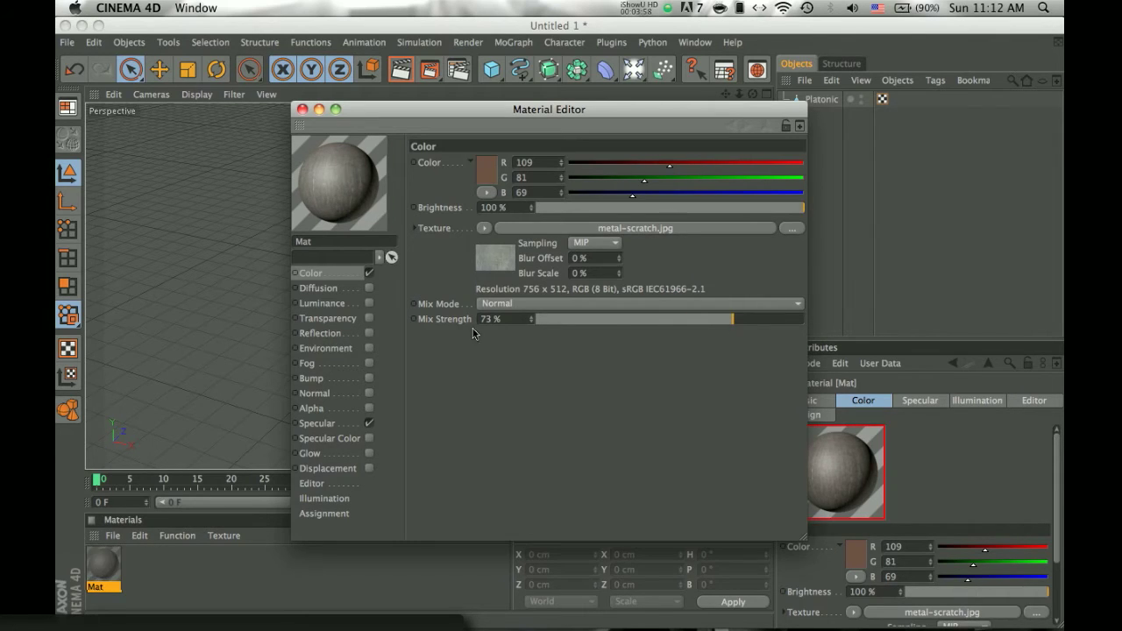
- Enable the material's Reflection channel and set its Brightness to 25 %
left_click(341, 334)
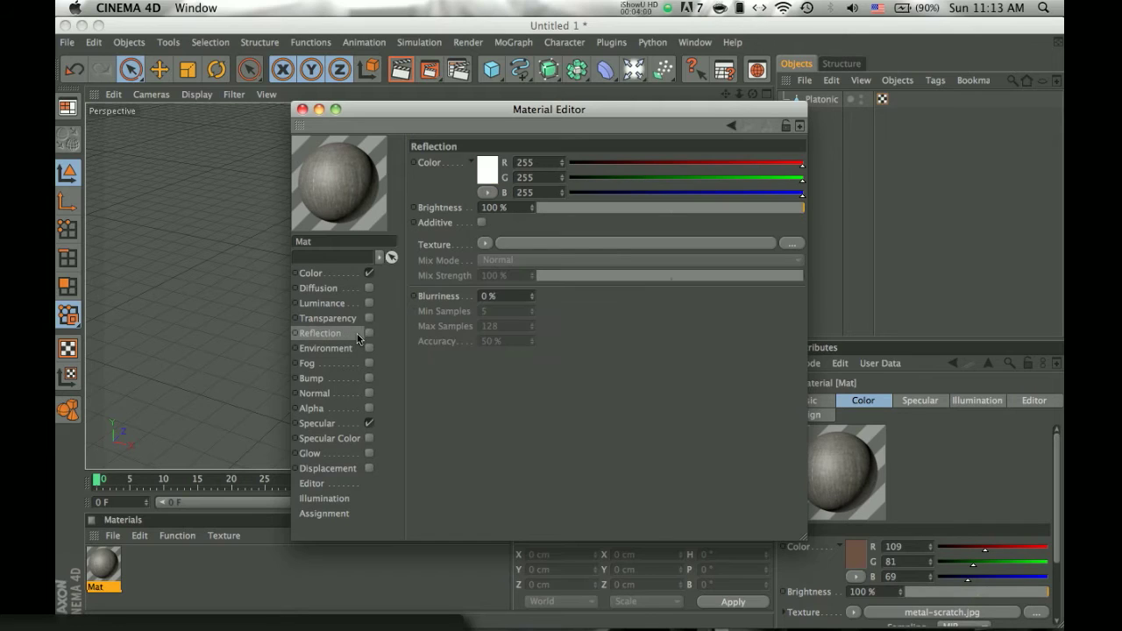
left_click(369, 334)
left_click_drag(684, 212, 603, 218)
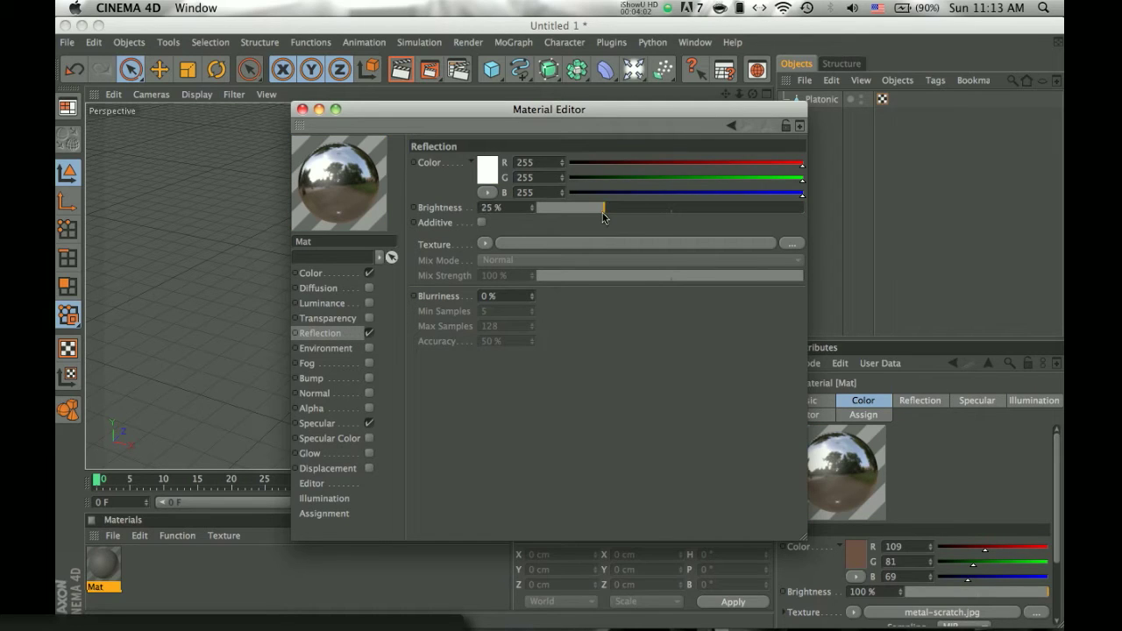
- Apply the scratched-metal material to the Platonic and render a preview of the view
left_click(302, 109)
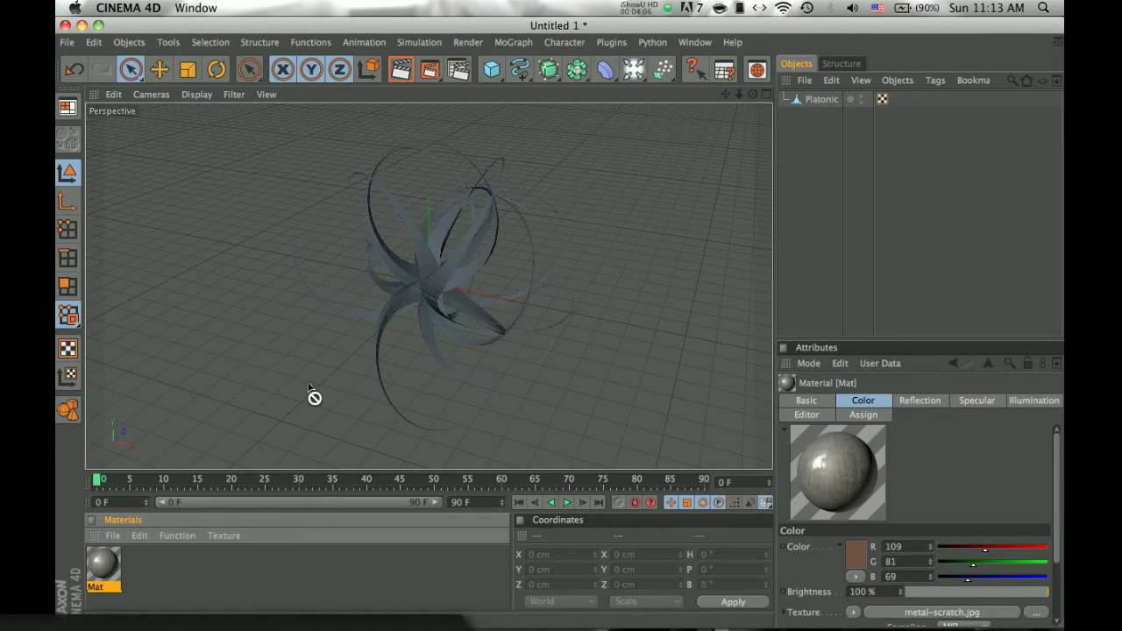
left_click_drag(314, 397, 438, 298)
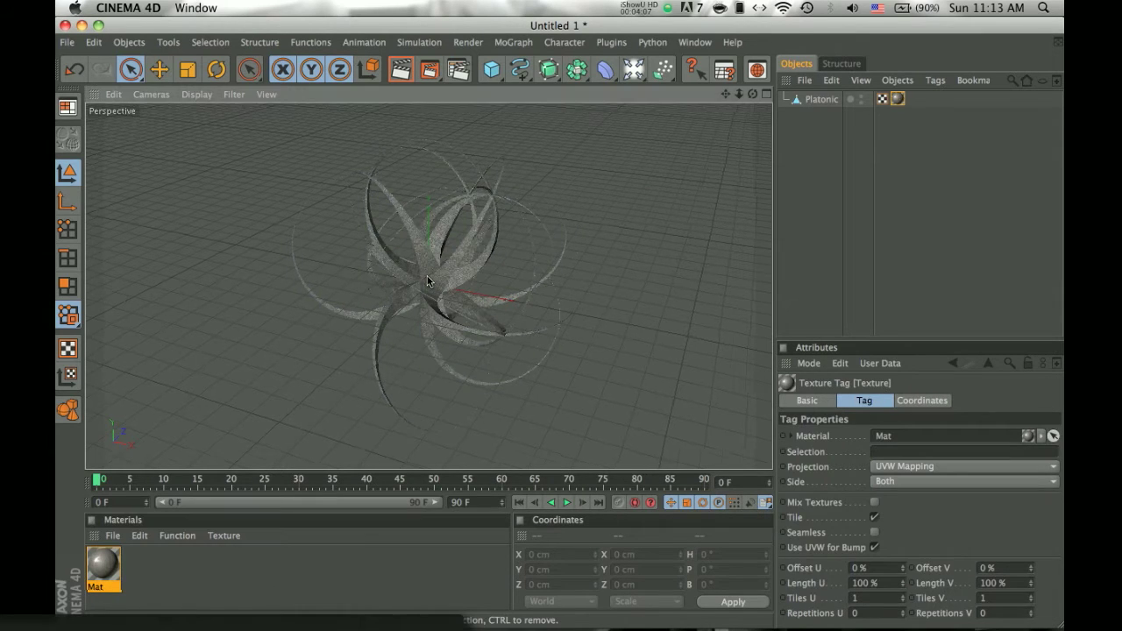
left_click(406, 72)
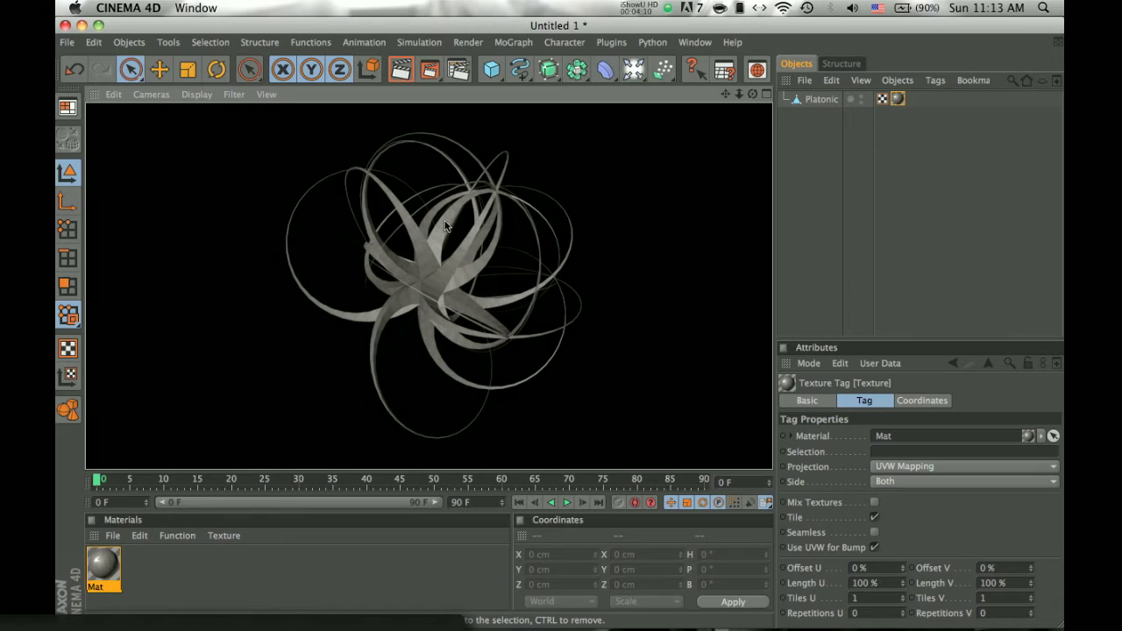
- Render preview images of the textured tentacles from closer range and from a lower angle
scroll(466, 252, "up", 1)
scroll(466, 251, "up", 4)
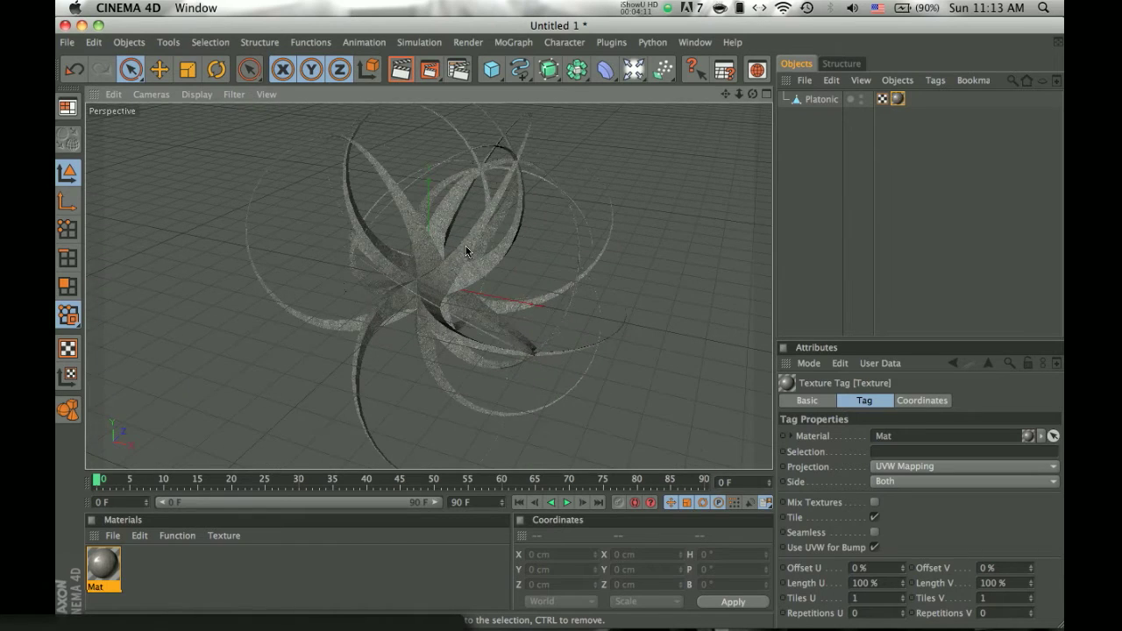
left_click(397, 74)
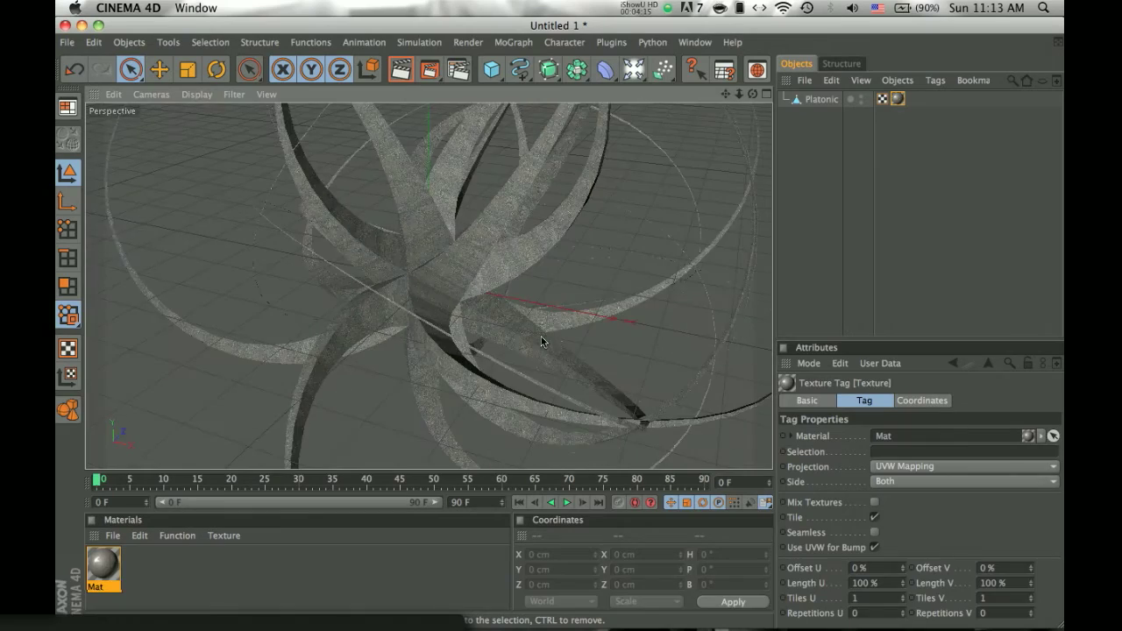
left_click_drag(543, 340, 442, 236, "alt")
left_click(399, 70)
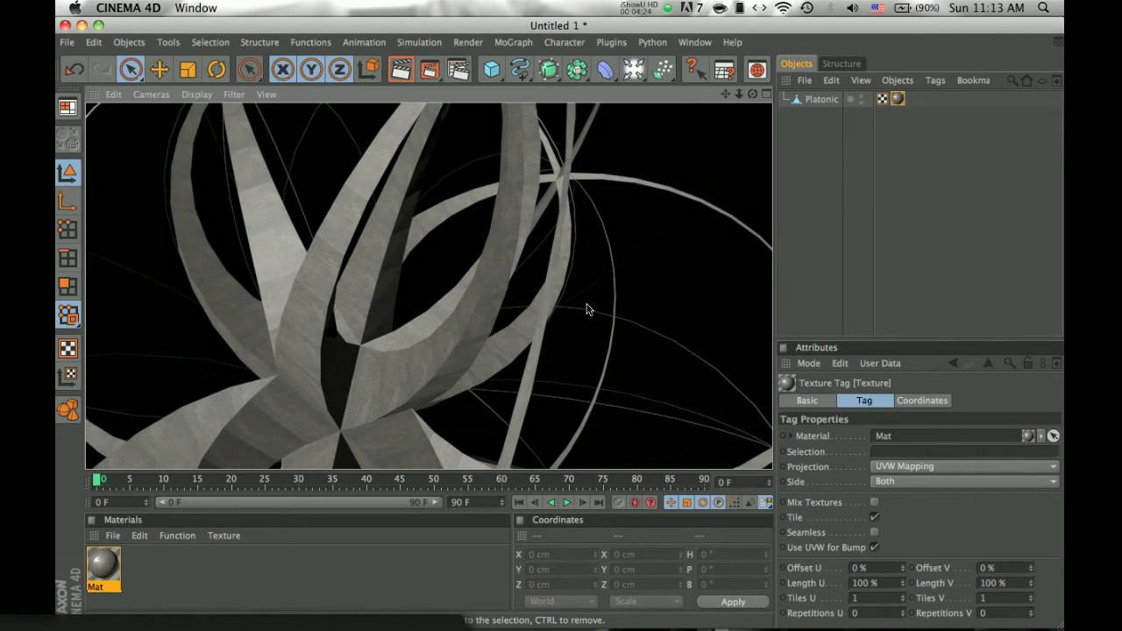
- Add an Explosion deformer as a child of the Platonic with its Strength at 1 % and render a preview
left_click(837, 130)
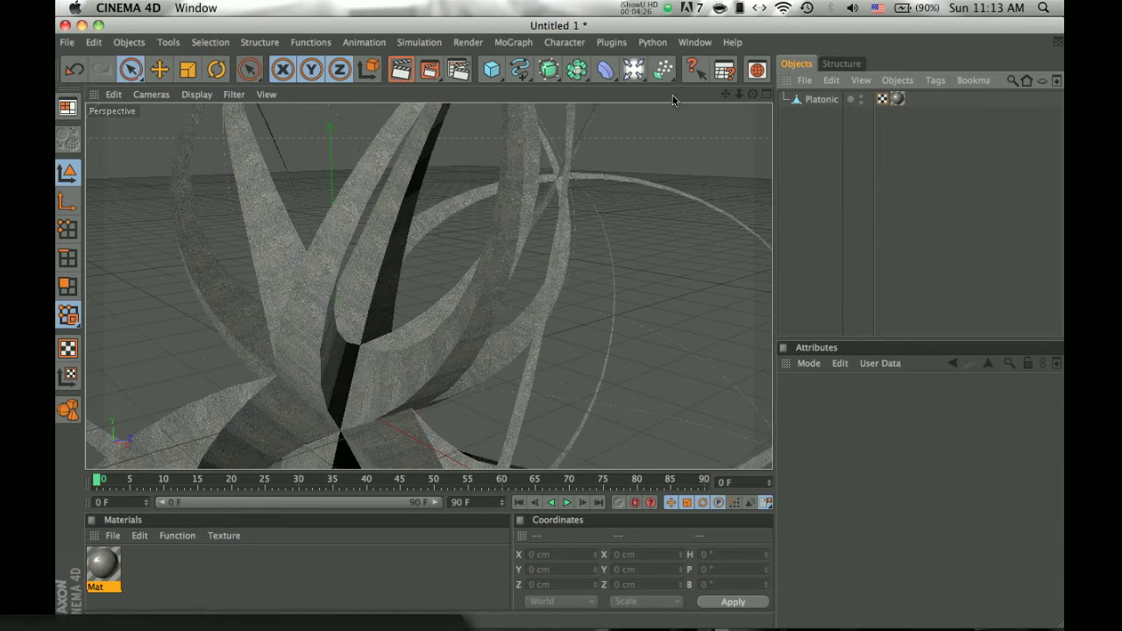
left_click(603, 74)
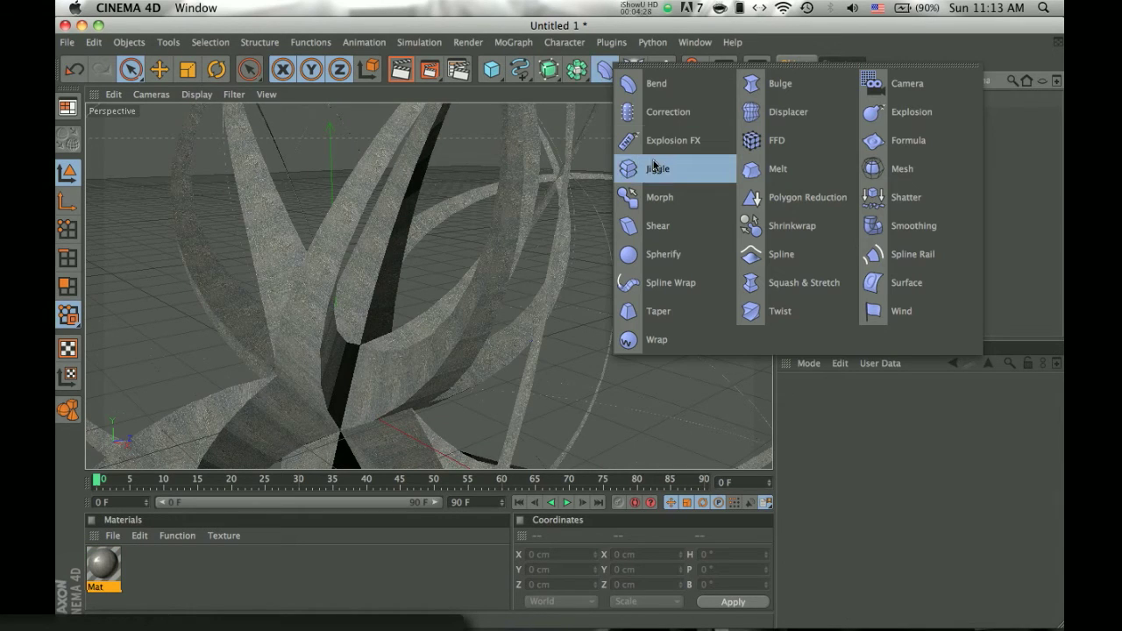
left_click(869, 119)
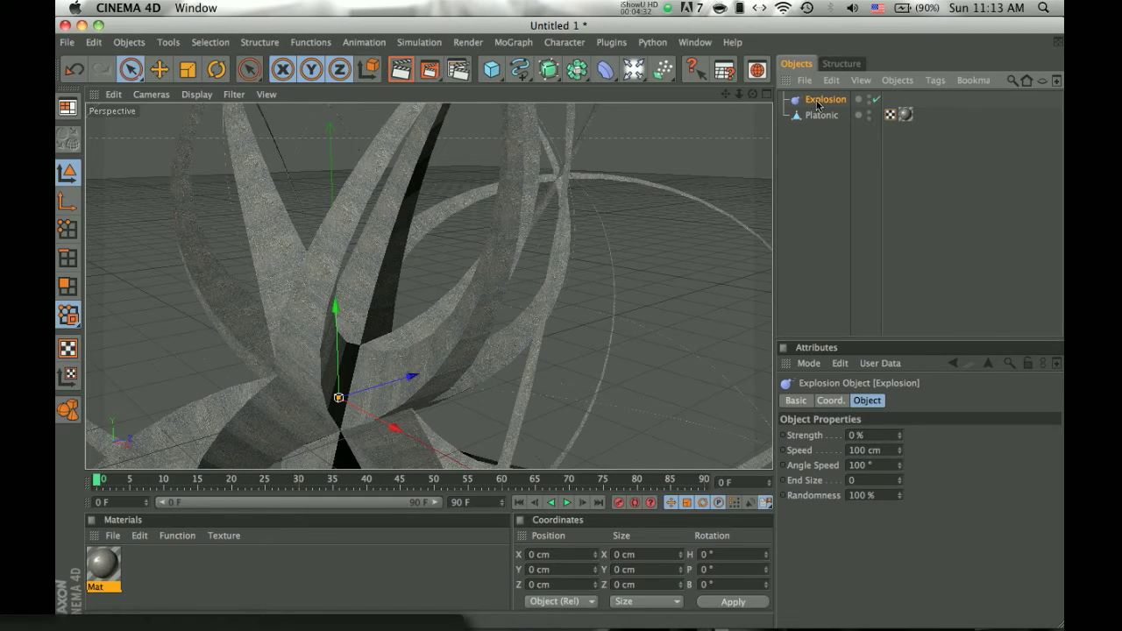
left_click_drag(817, 103, 815, 120)
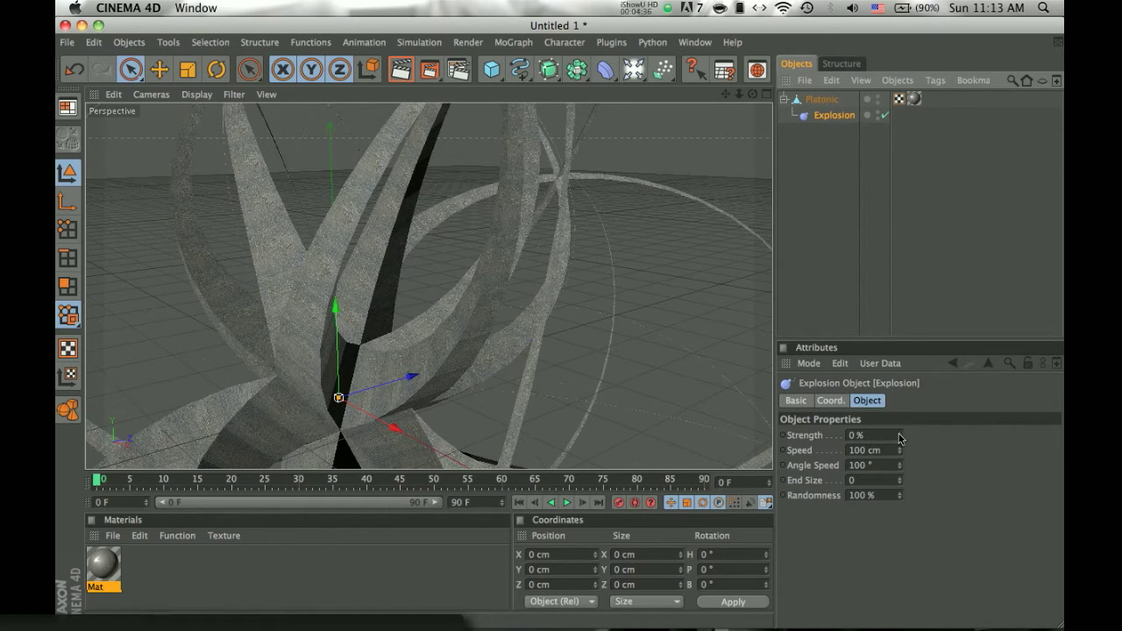
left_click(898, 434)
left_click(898, 434)
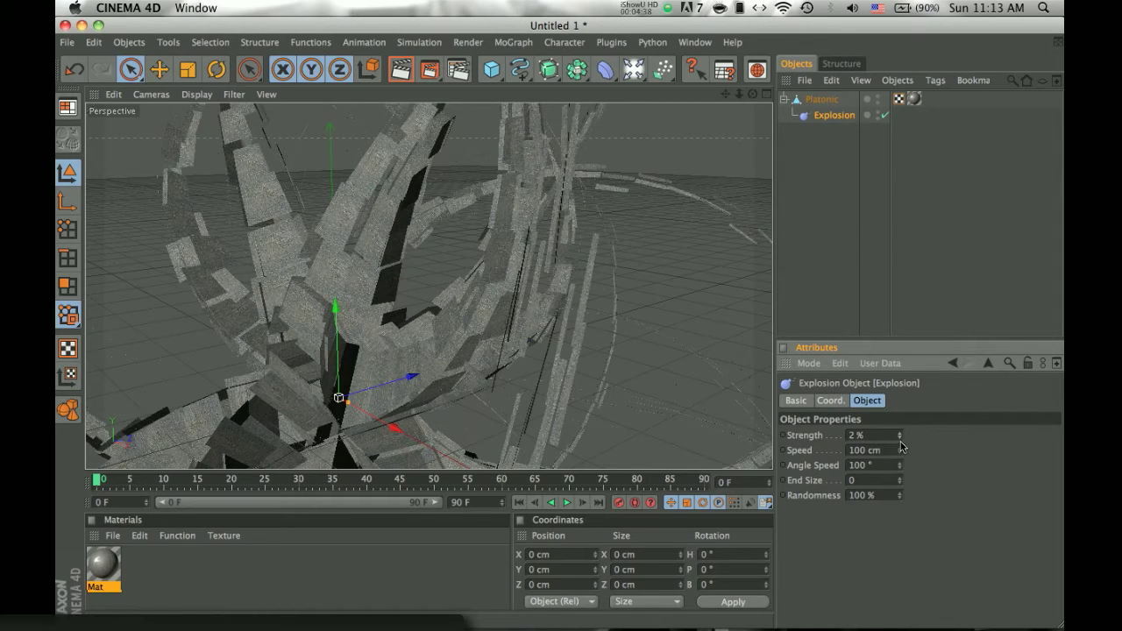
left_click(899, 439)
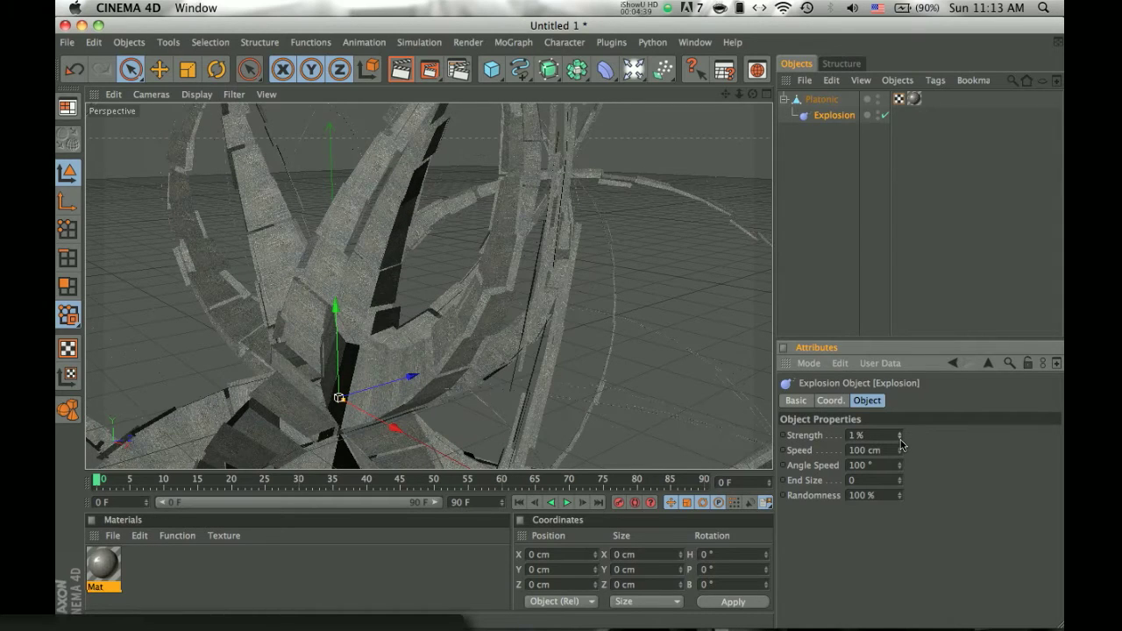
left_click(399, 74)
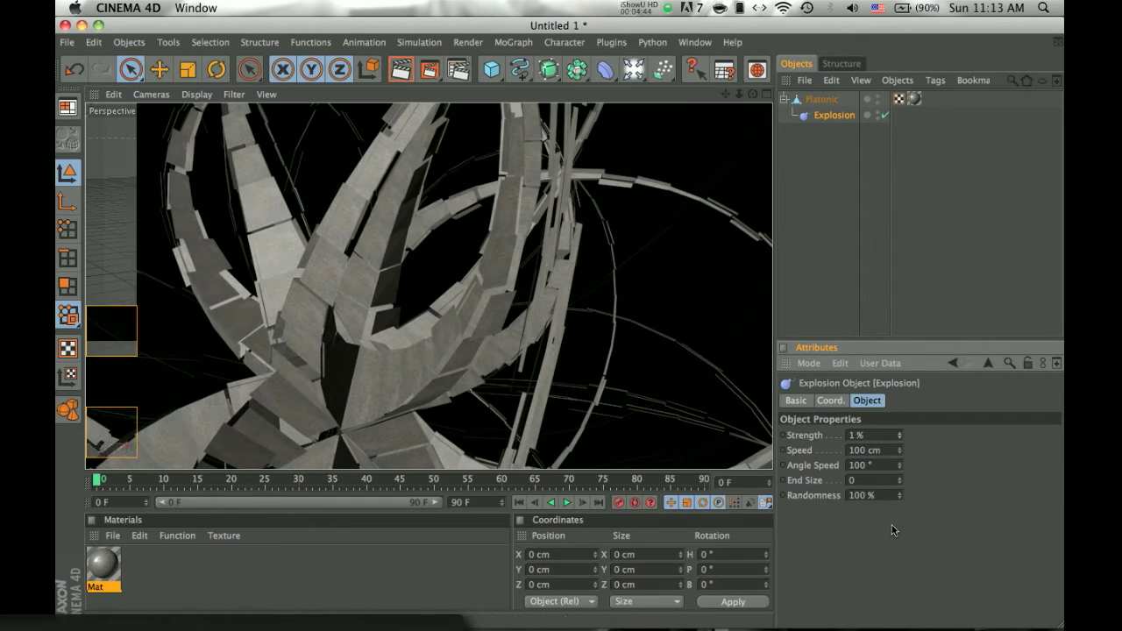
left_click(830, 401)
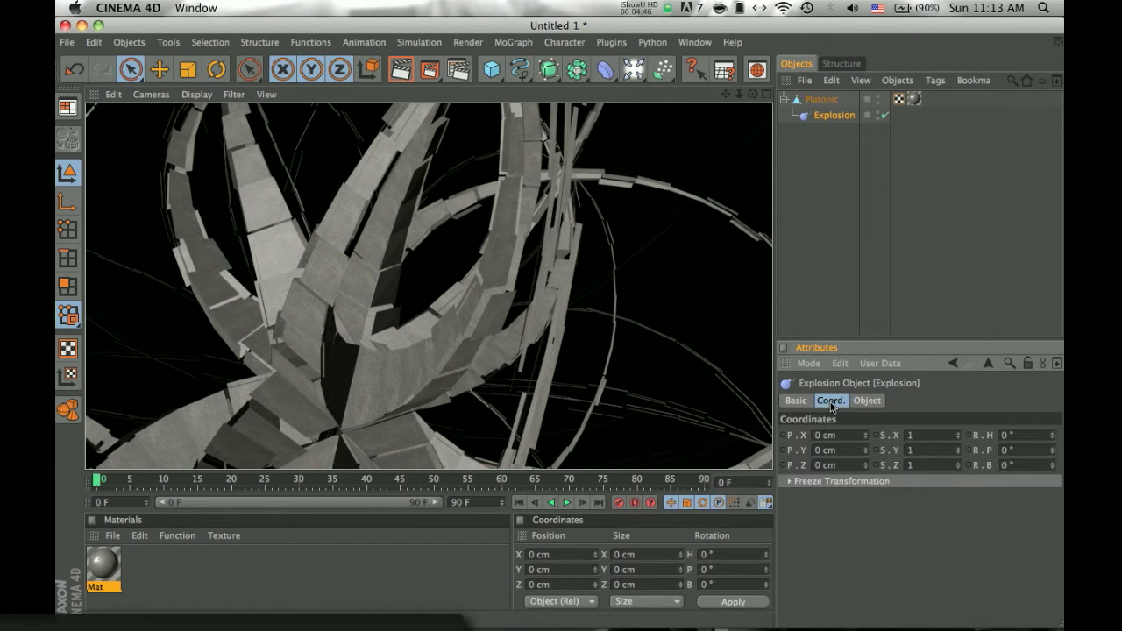
left_click(877, 400)
left_click(795, 401)
left_click(873, 401)
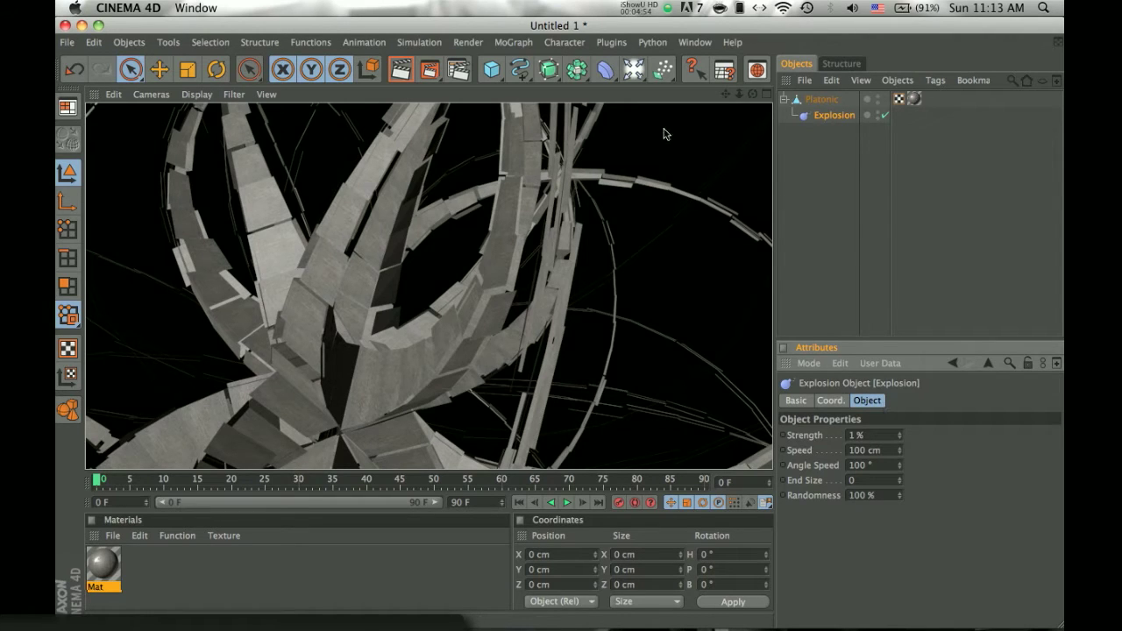
- Add an Explosion FX deformer as a child of the Platonic and render a preview
left_click(604, 70)
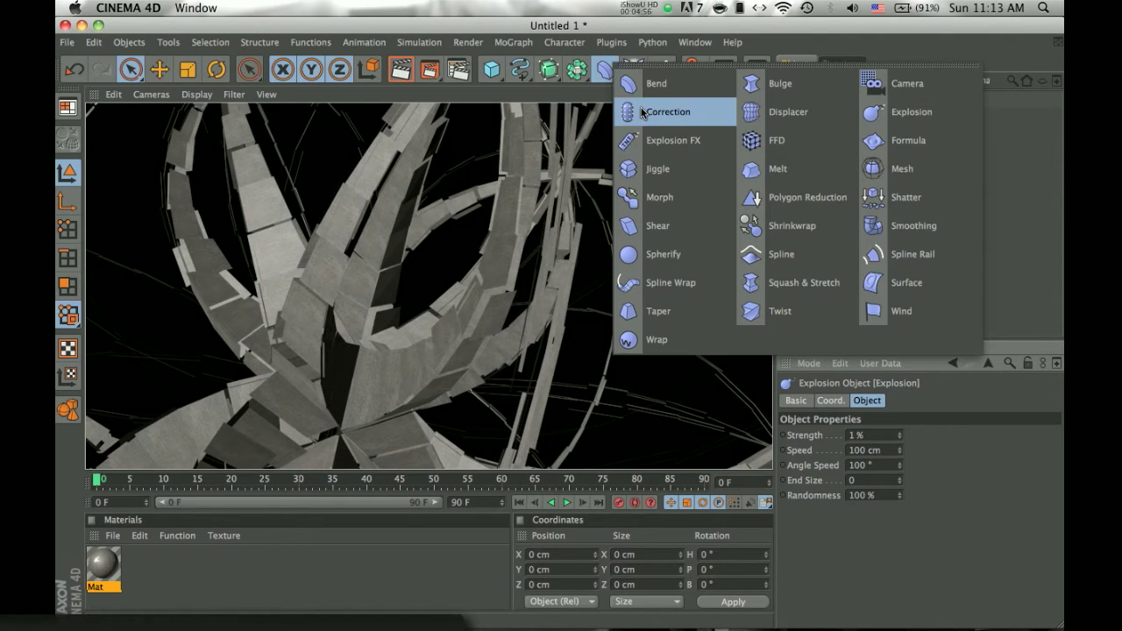
left_click(655, 141)
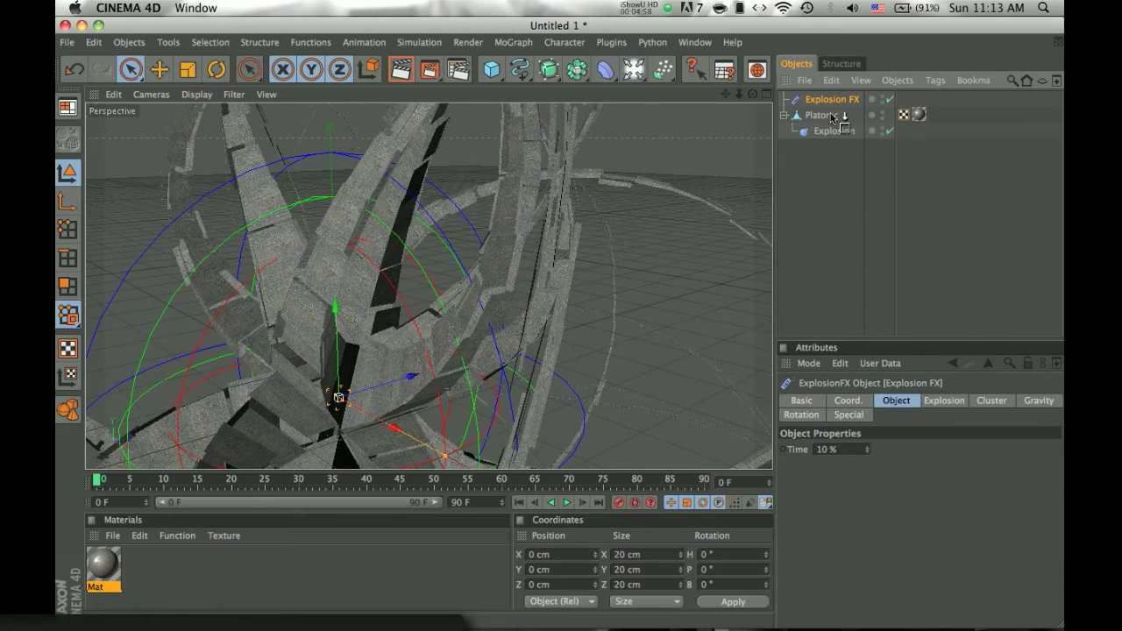
left_click_drag(832, 119, 833, 120)
left_click(832, 131)
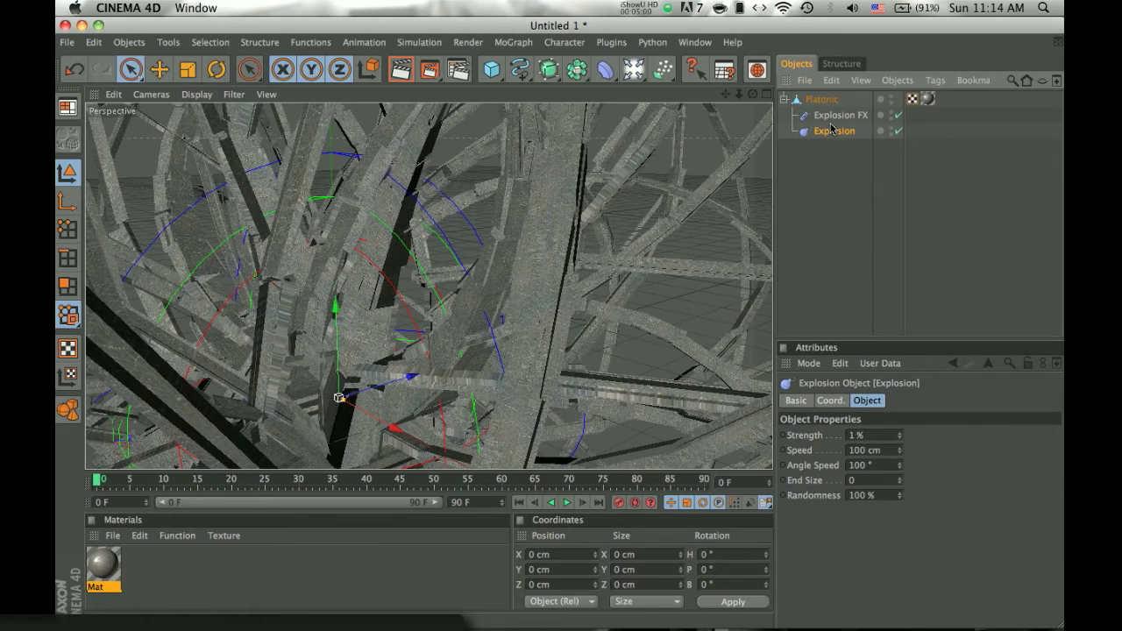
left_click(408, 71)
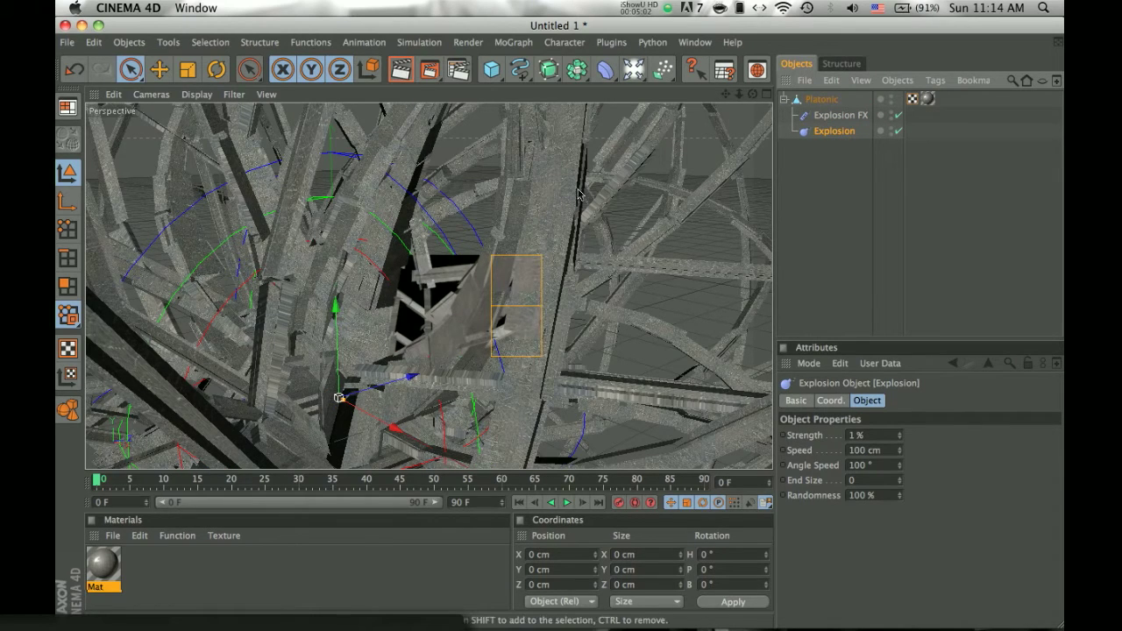
- Set the gravity acceleration of the Explosion FX deformer to 0
left_click(839, 114)
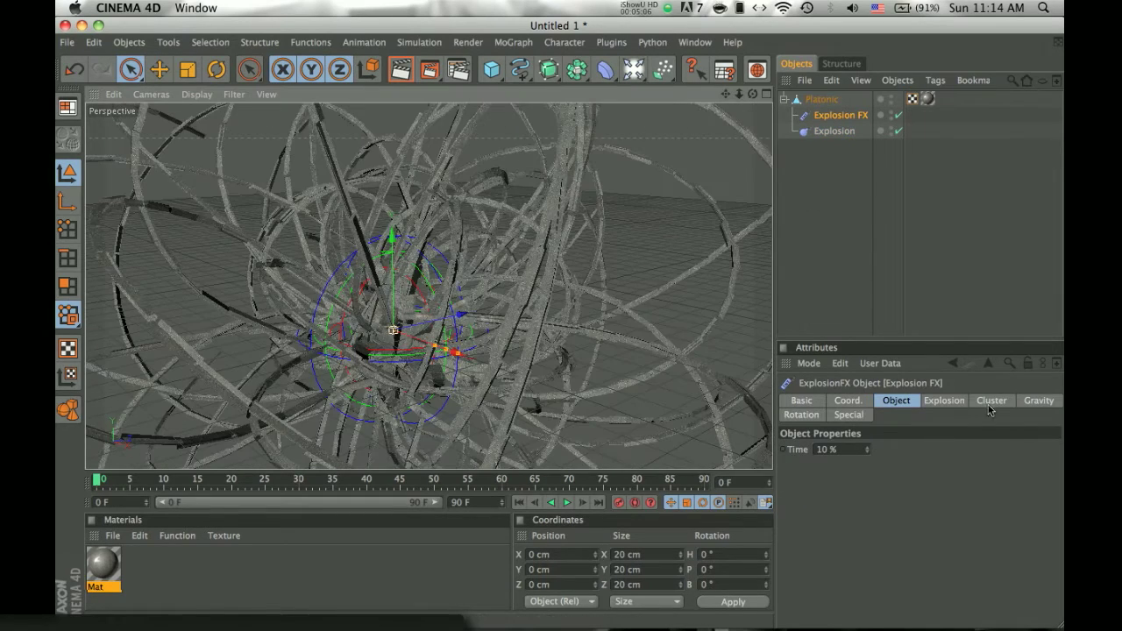
left_click(1036, 401)
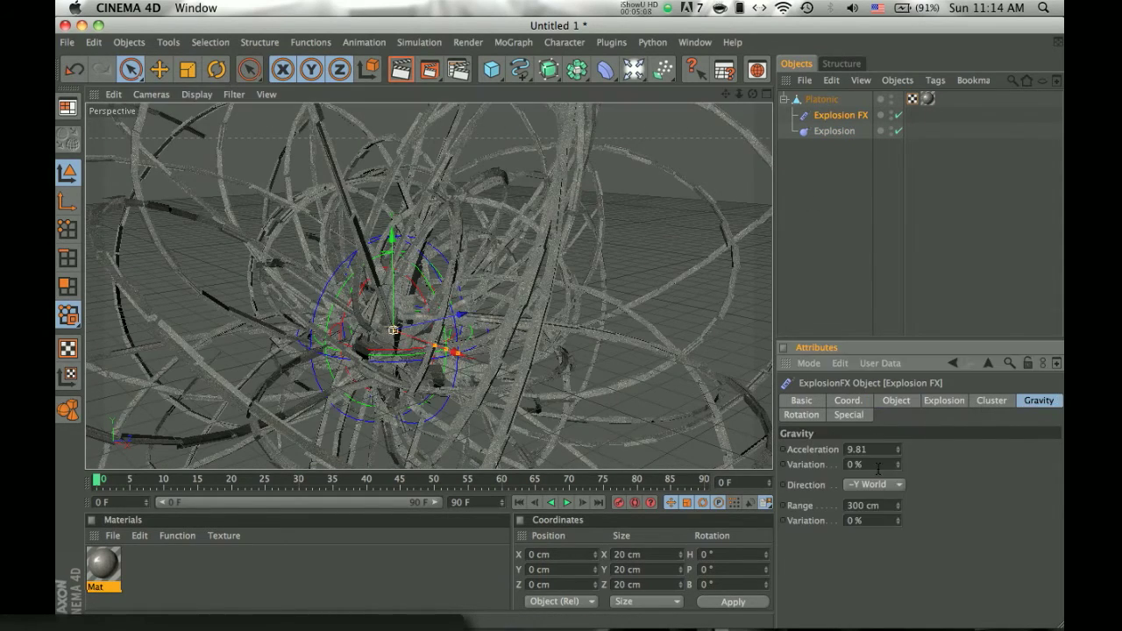
type("0")
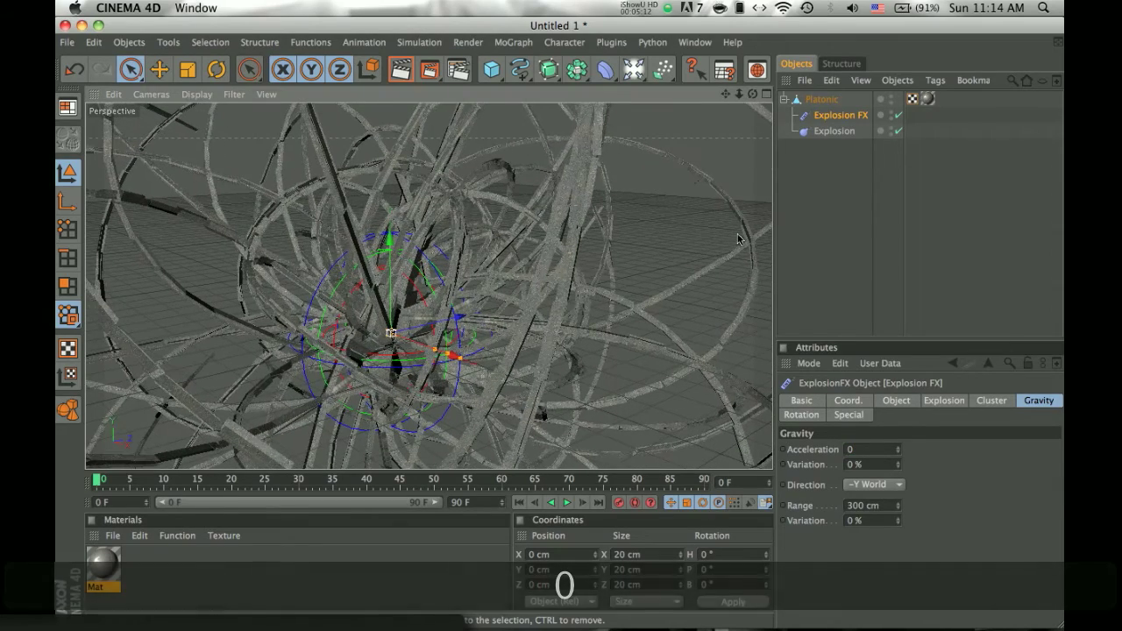
- Set the Explosion FX deformer's Time to 8.4 % and render a preview
scroll(585, 315, "up", 5)
scroll(584, 315, "down", 2)
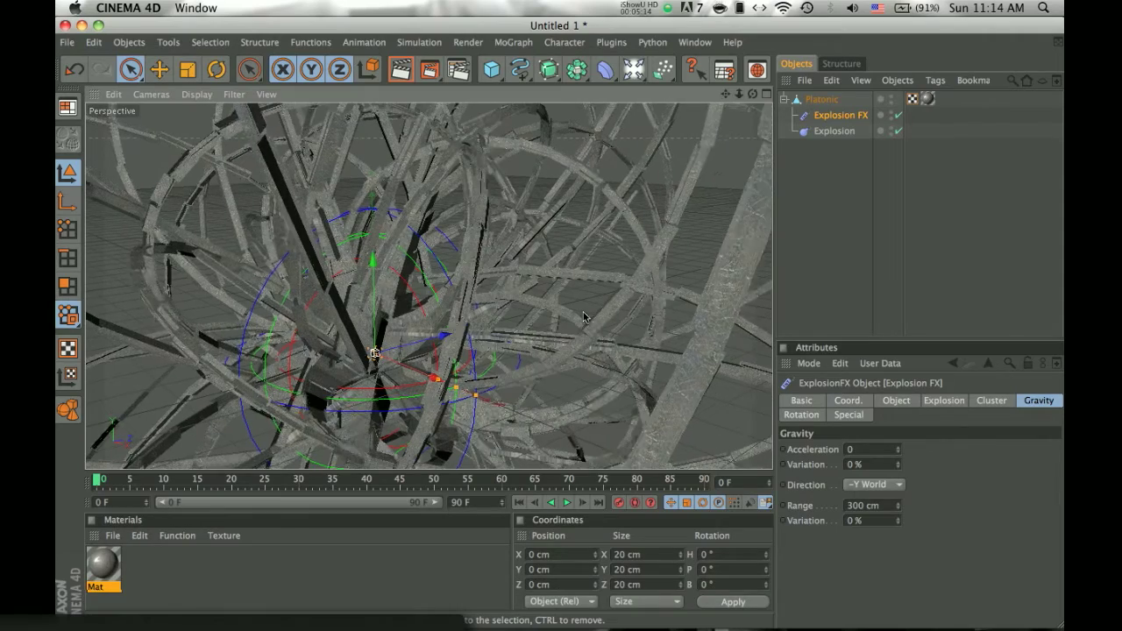
left_click(978, 401)
left_click(894, 402)
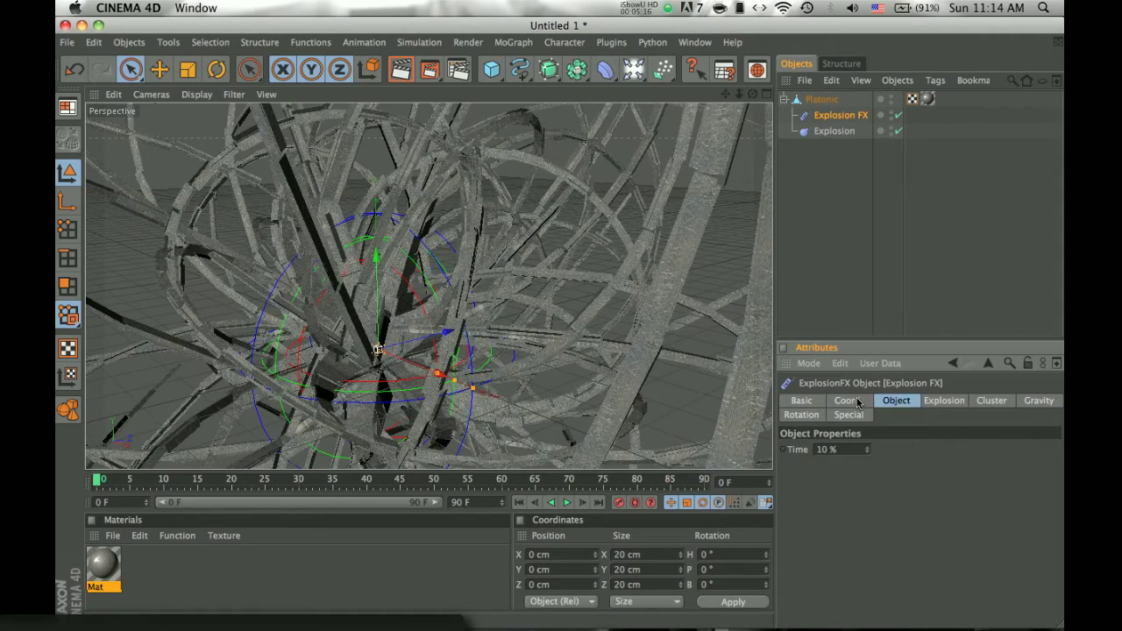
mouse_move(869, 454)
left_mouse_down()
mouse_move(868, 433)
mouse_move(867, 452)
left_mouse_up()
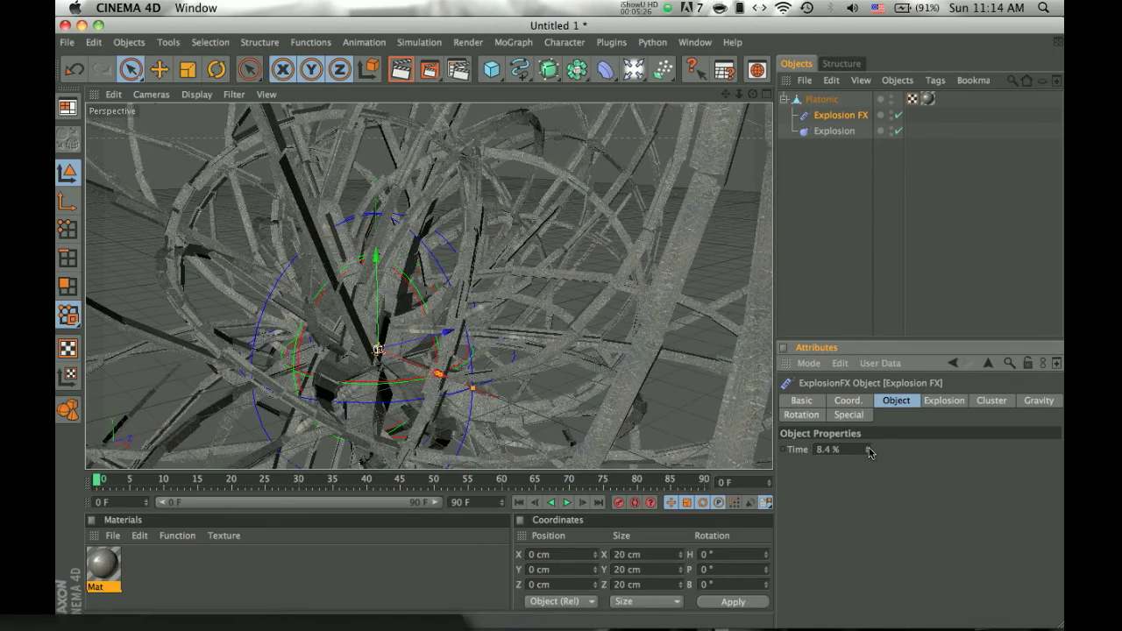
left_click(408, 73)
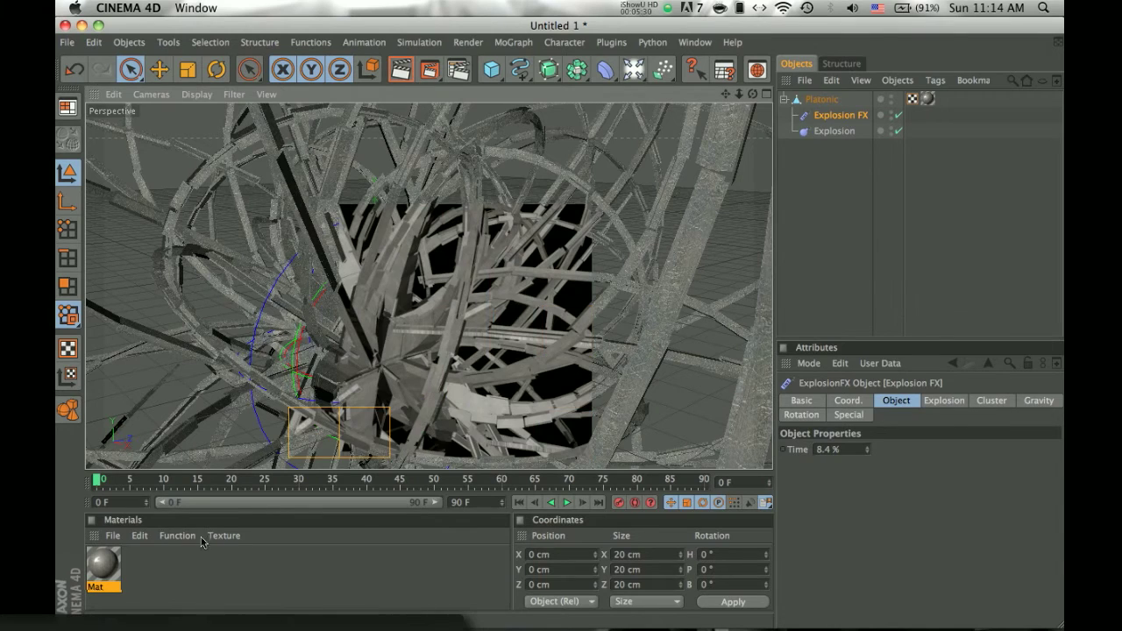
- Raise the material's Reflection Brightness to 33 % and render a preview
double_click(103, 565)
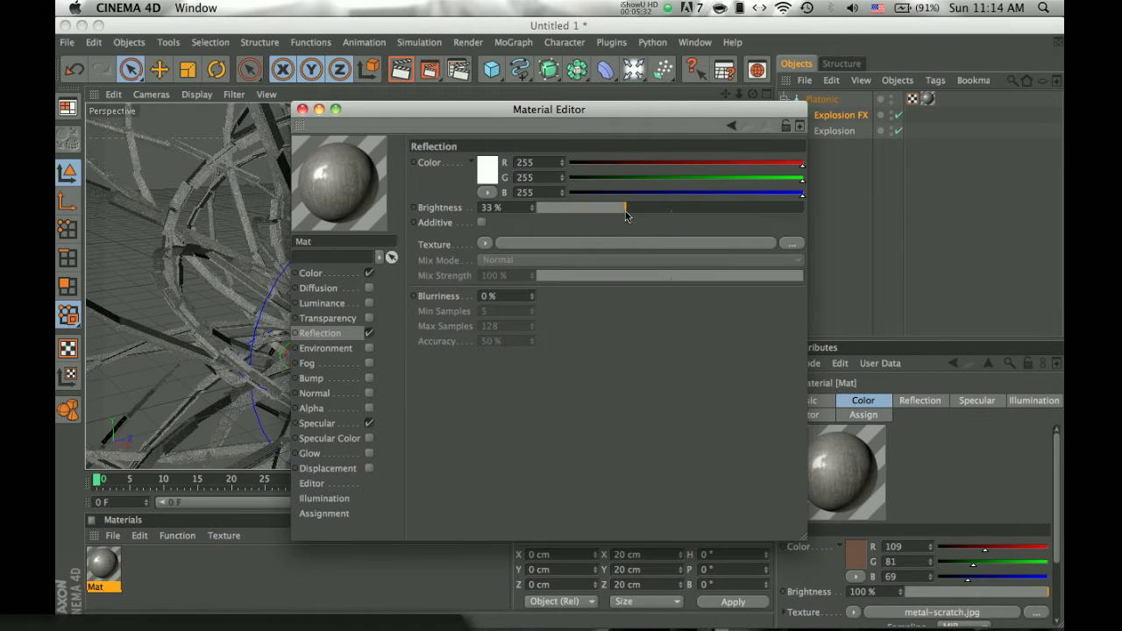
left_click(301, 110)
left_click(401, 70)
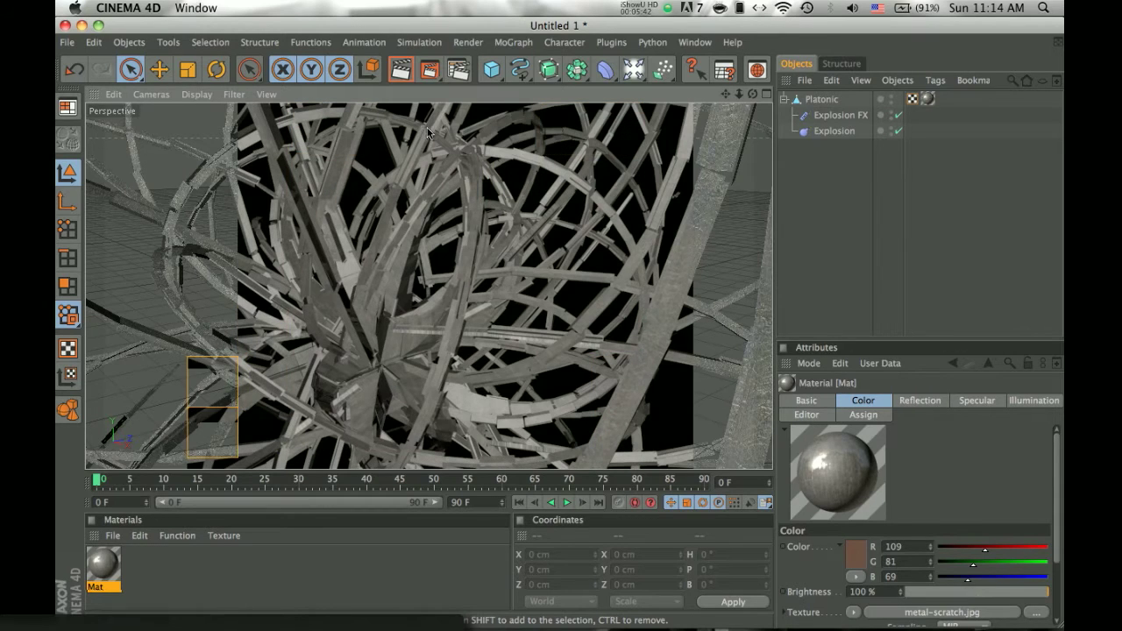
left_click(104, 115)
left_click(66, 173)
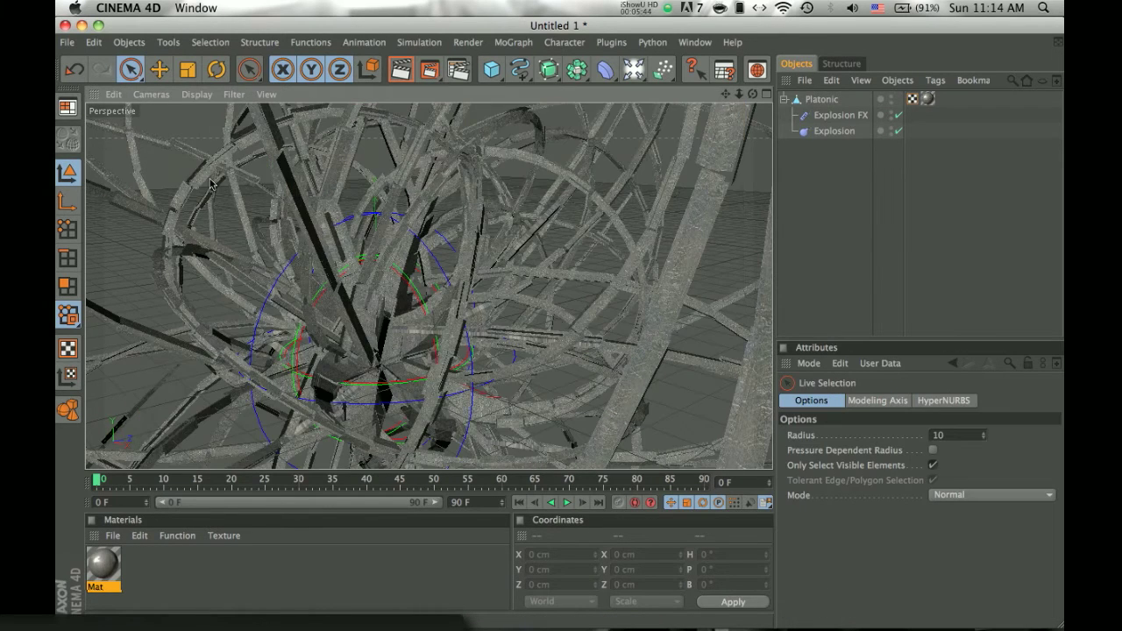
- Frame the exploded tentacles close up, add a Camera object and make it the perspective view's active camera
left_click_drag(583, 267, 566, 300, "alt")
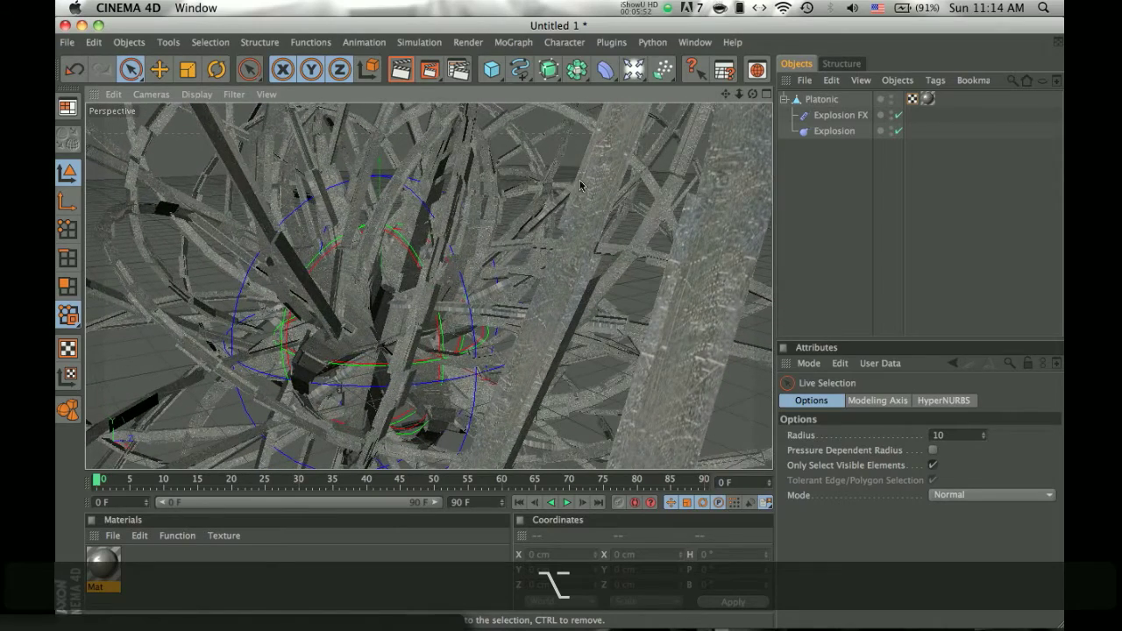
left_click_drag(634, 69, 699, 178)
left_click(151, 94)
mouse_move(202, 117)
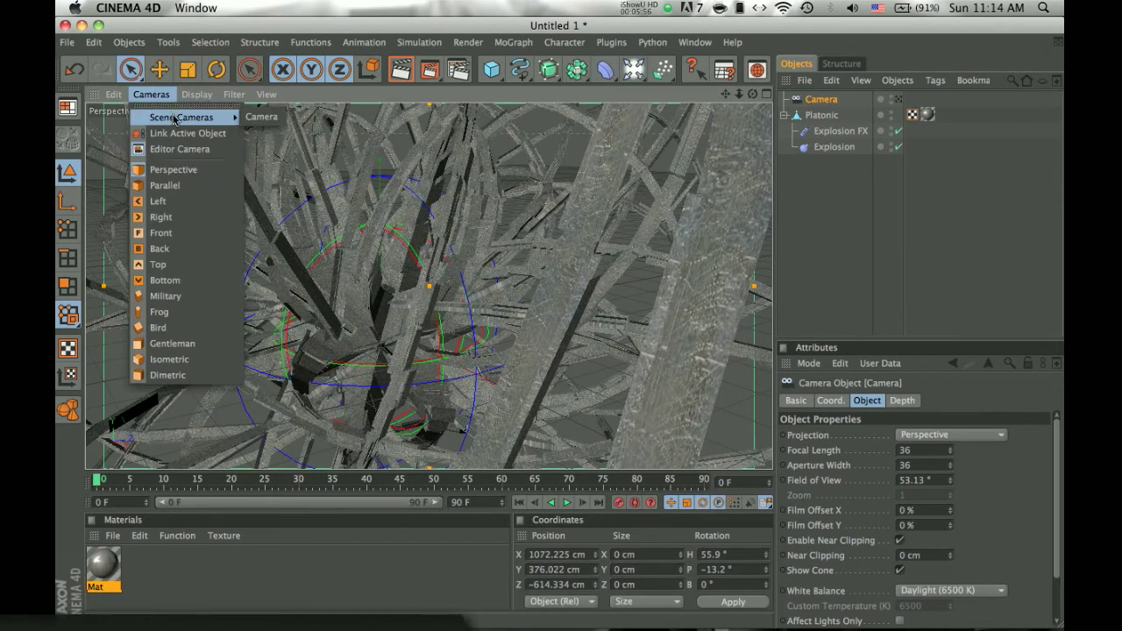
left_click(254, 118)
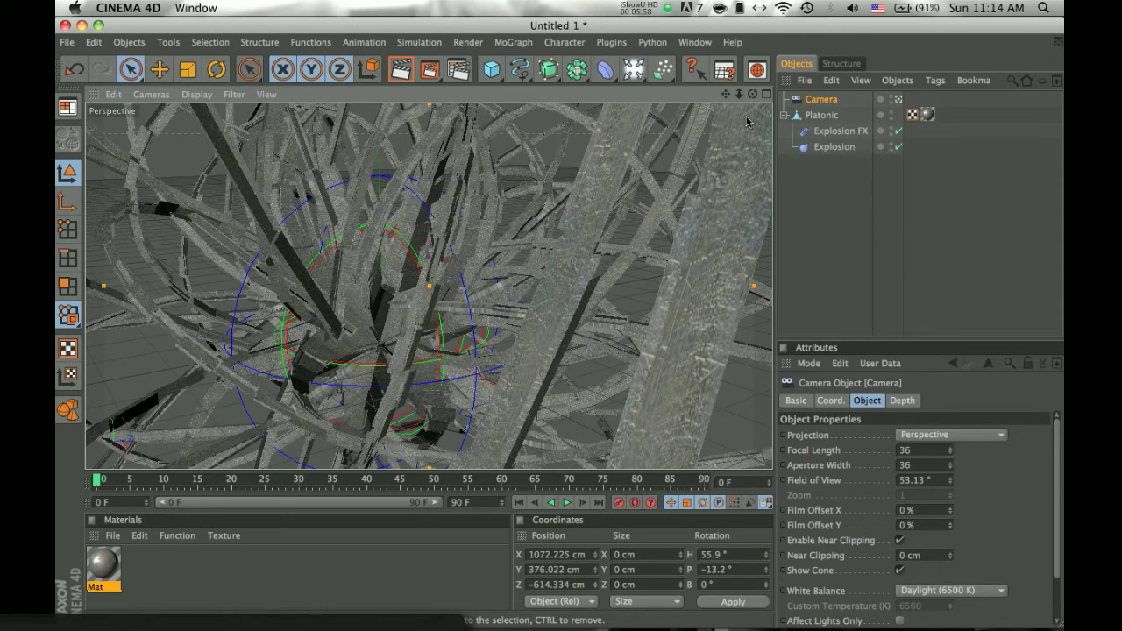
- In the top view, move the camera's focal plane to the centre of the tentacled form, at a target distance of about 1227 cm
left_click(767, 94)
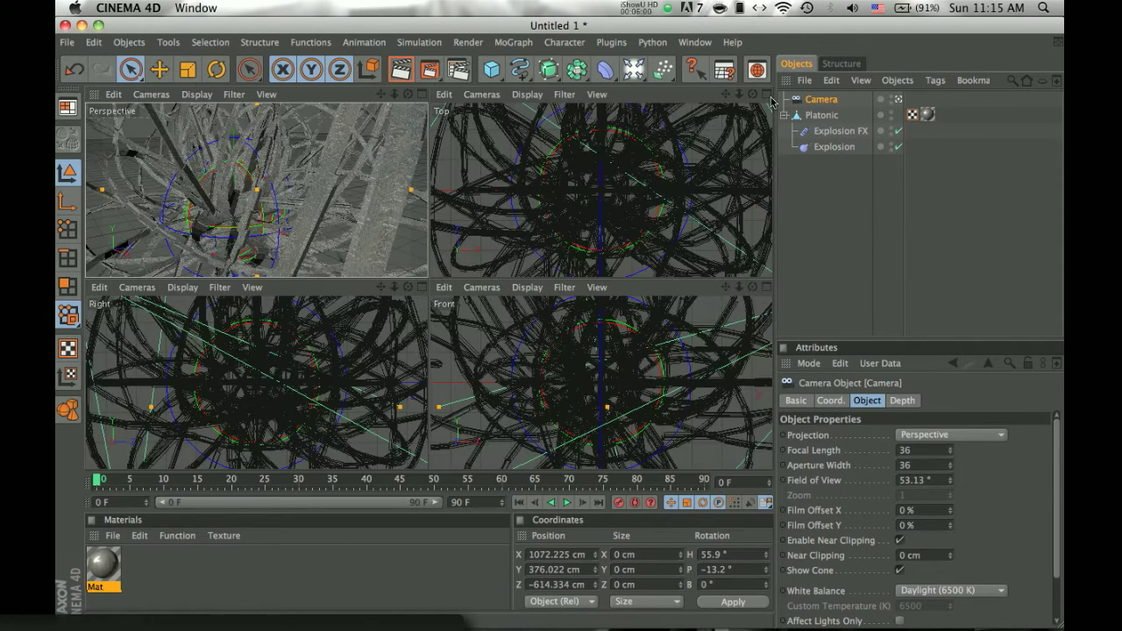
scroll(646, 178, "down", 10)
scroll(638, 178, "up", 4)
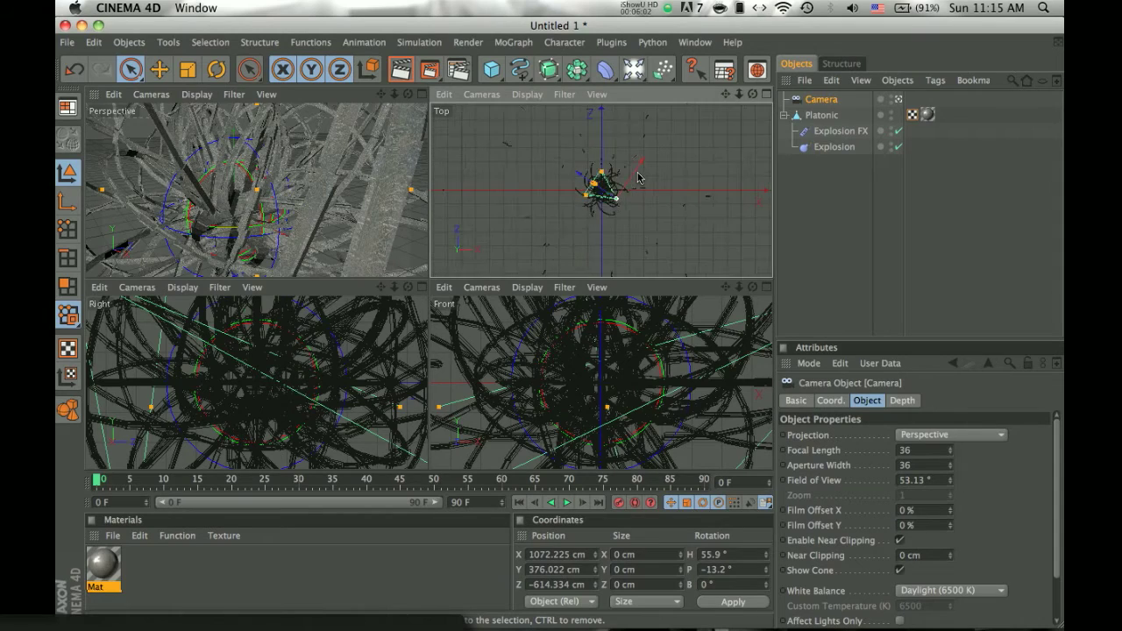
left_click(767, 95)
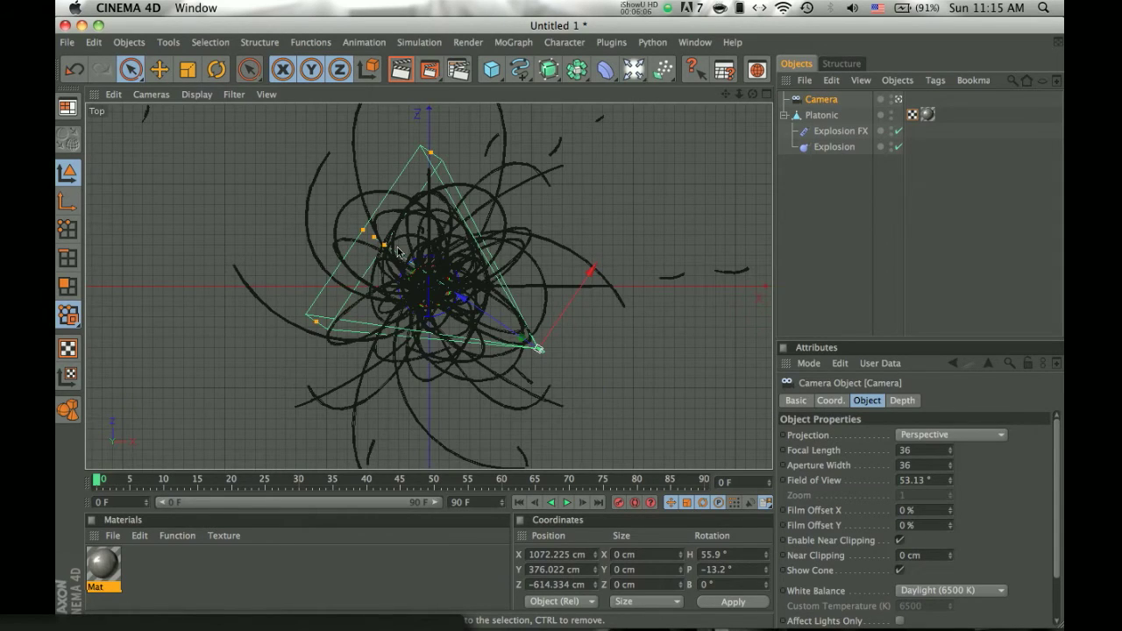
left_click_drag(374, 237, 428, 274)
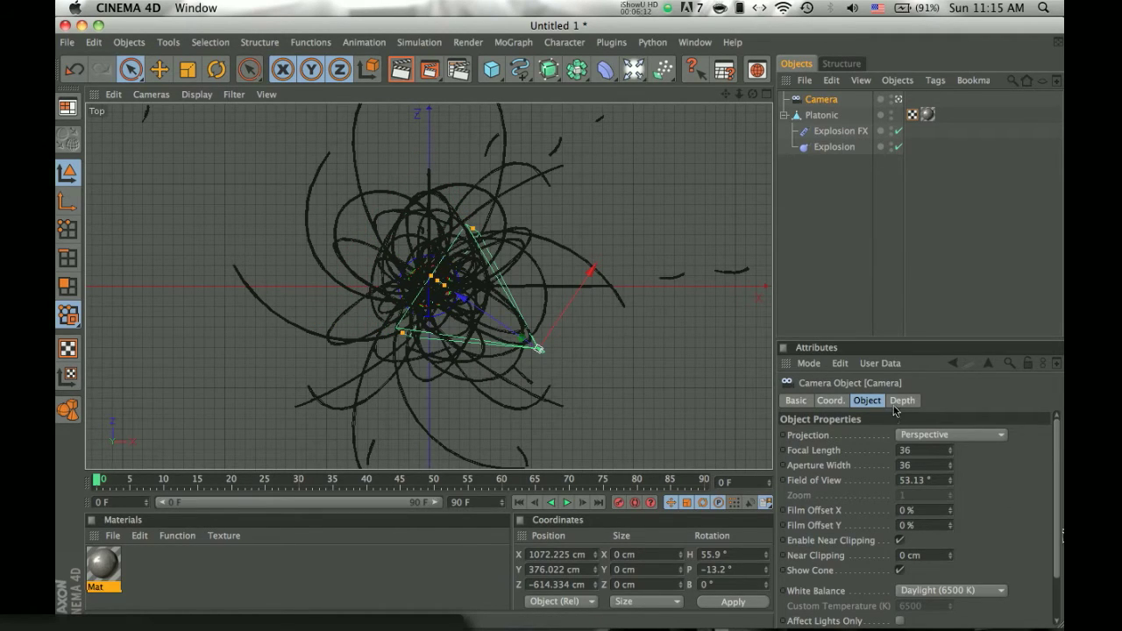
- Enable the camera's Front Blur and Rear Blur, with the front end at about 1004 cm and the rear end at about 584 cm
left_click(898, 401)
left_click(837, 471)
left_click(948, 470)
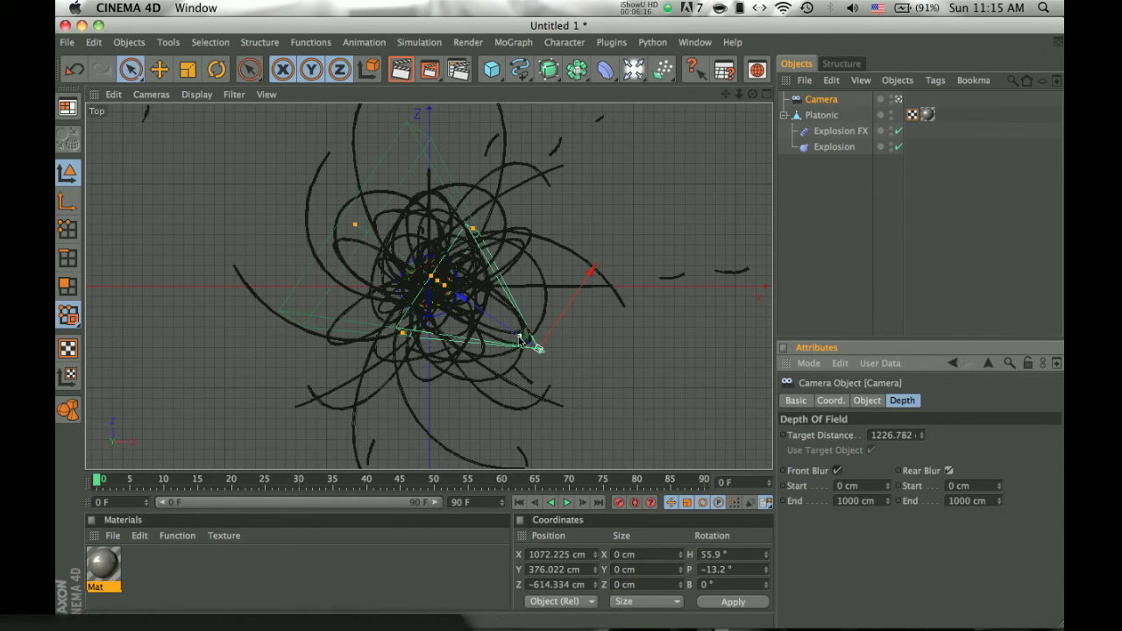
left_click_drag(518, 337, 525, 340)
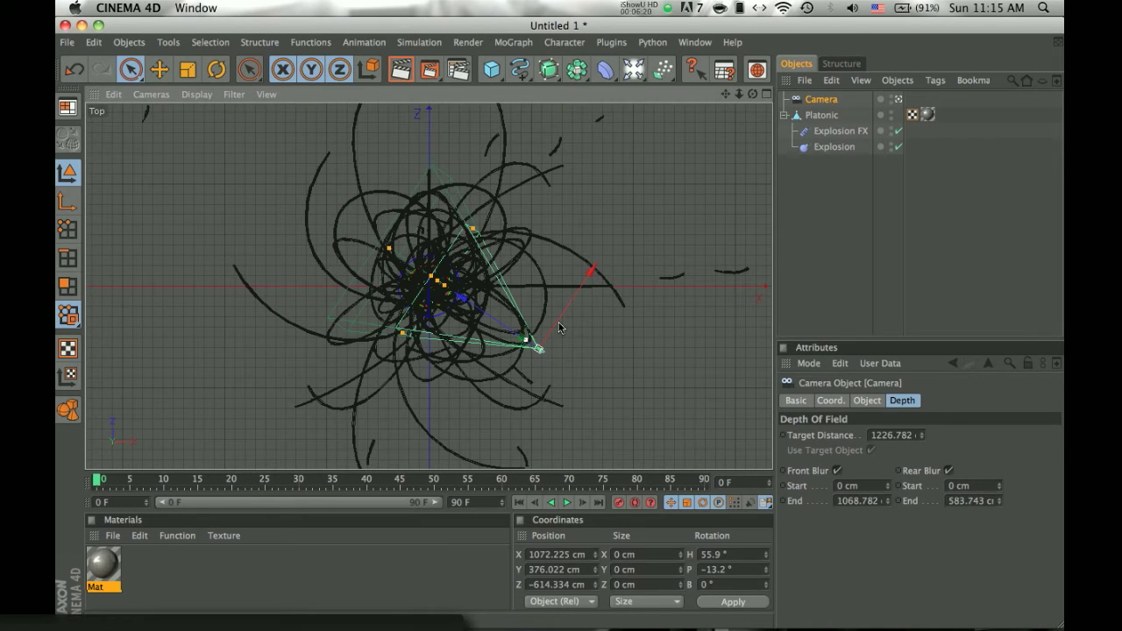
left_click_drag(526, 339, 520, 337)
- Add the Depth of Field render effect with Use Gradients enabled, and render a preview of the perspective view
left_click(766, 95)
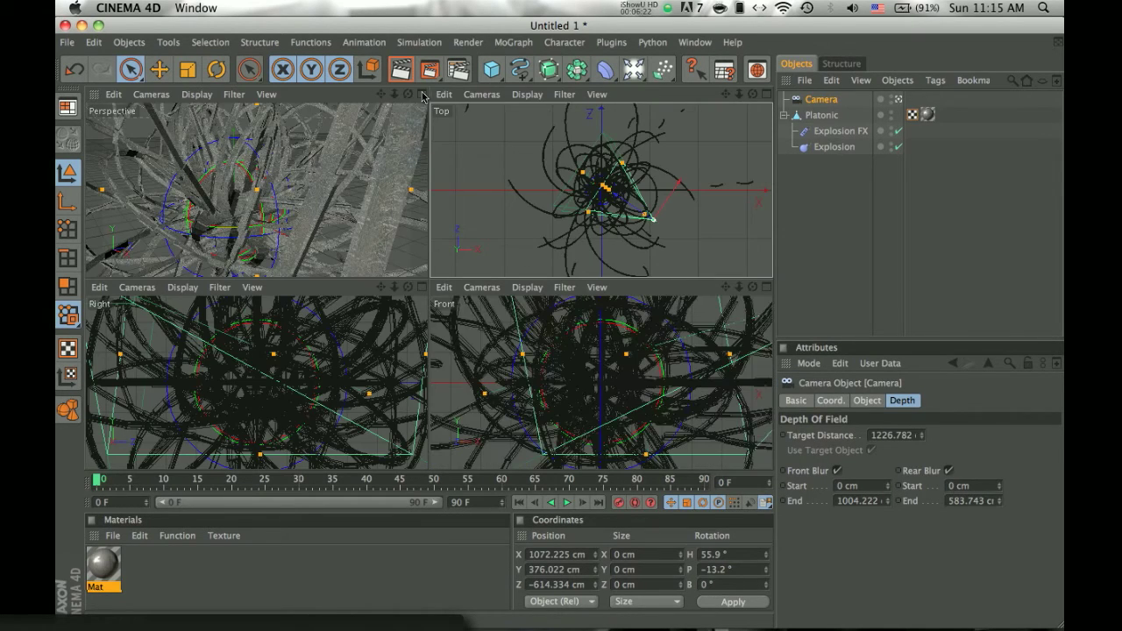
left_click(422, 94)
left_click(460, 73)
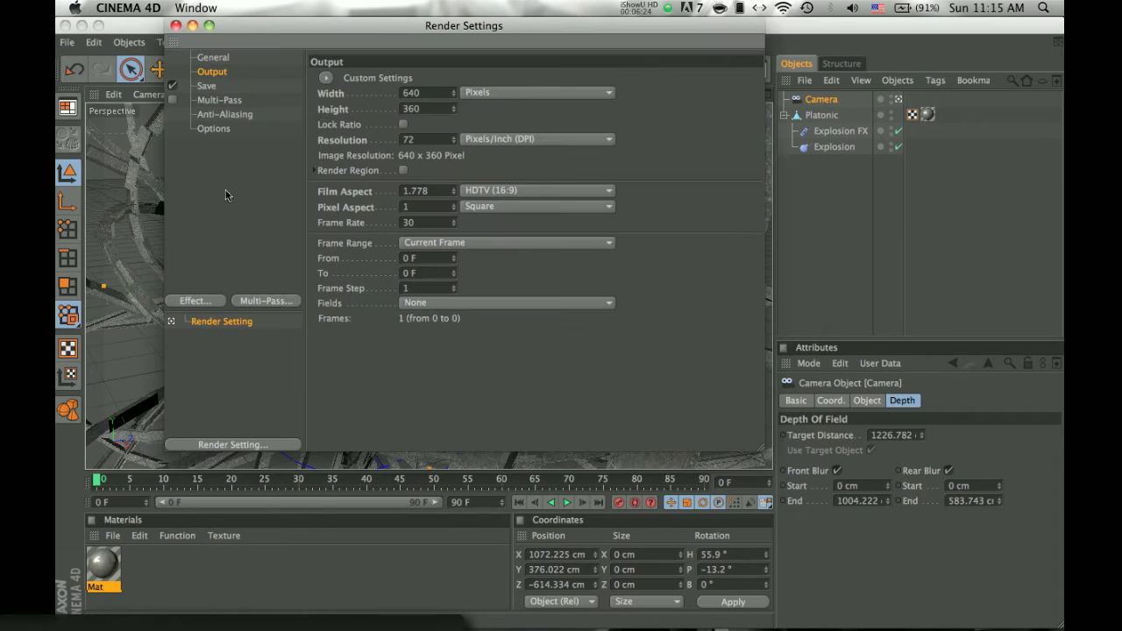
left_click(201, 303)
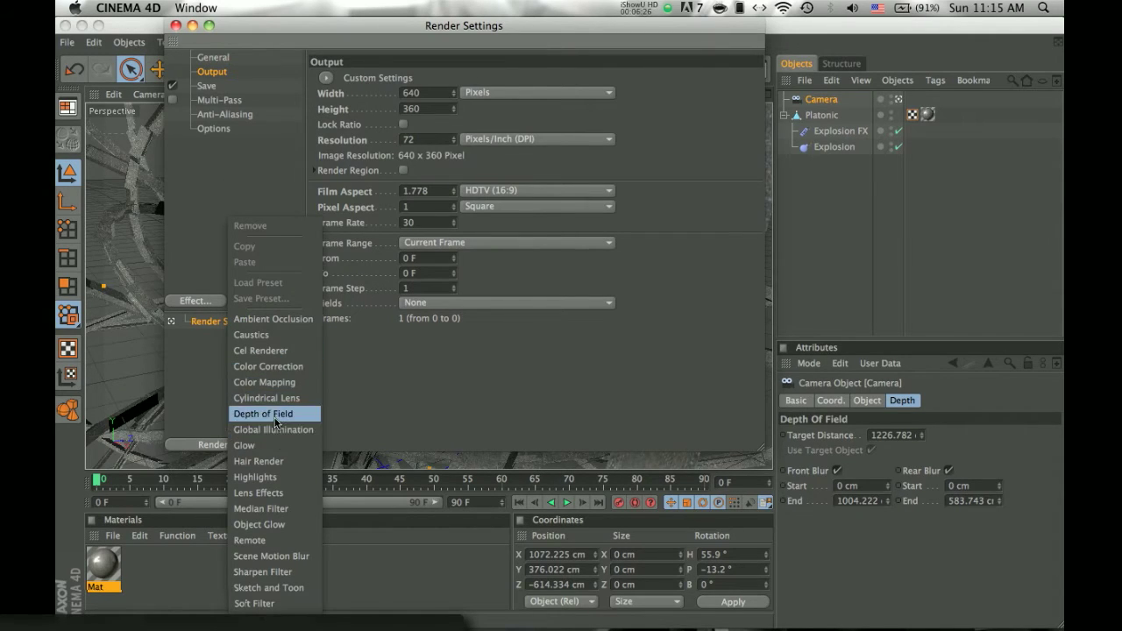
left_click(262, 414)
left_click(391, 189)
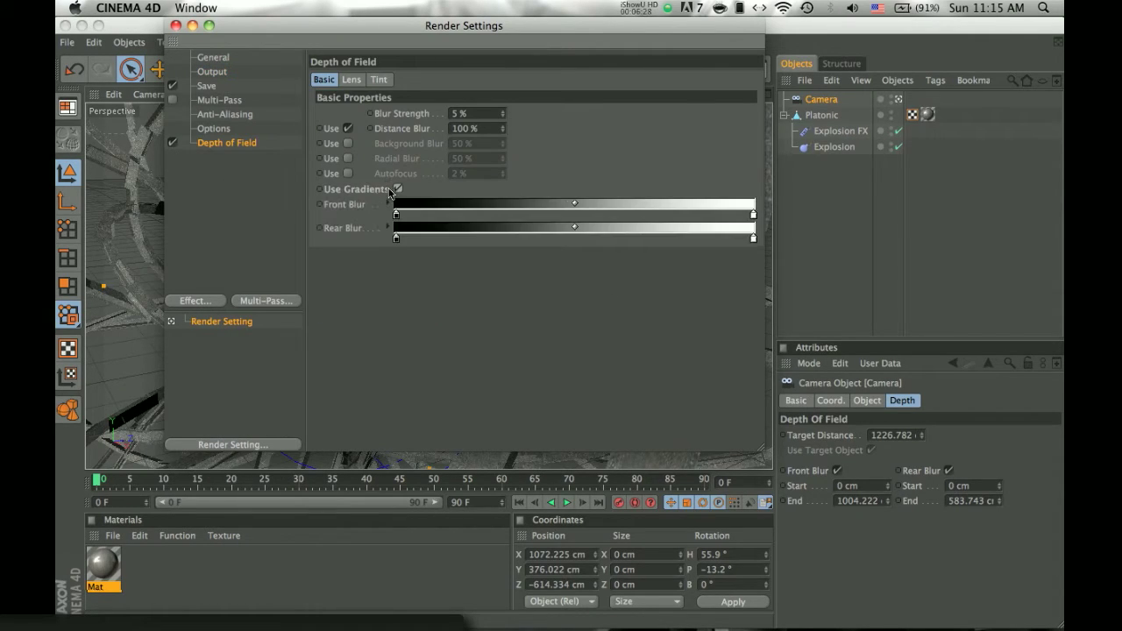
left_click(175, 26)
left_click(390, 70)
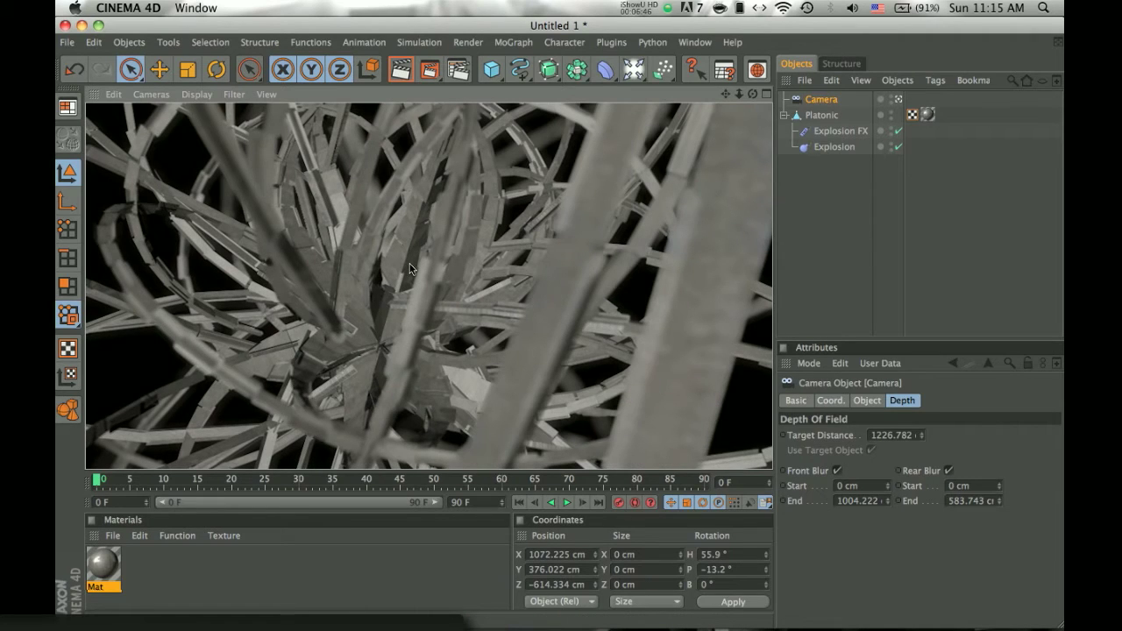
- In the top view, change the camera's Front Blur end to about 1332 cm, and render a preview of the perspective view
left_click(767, 95)
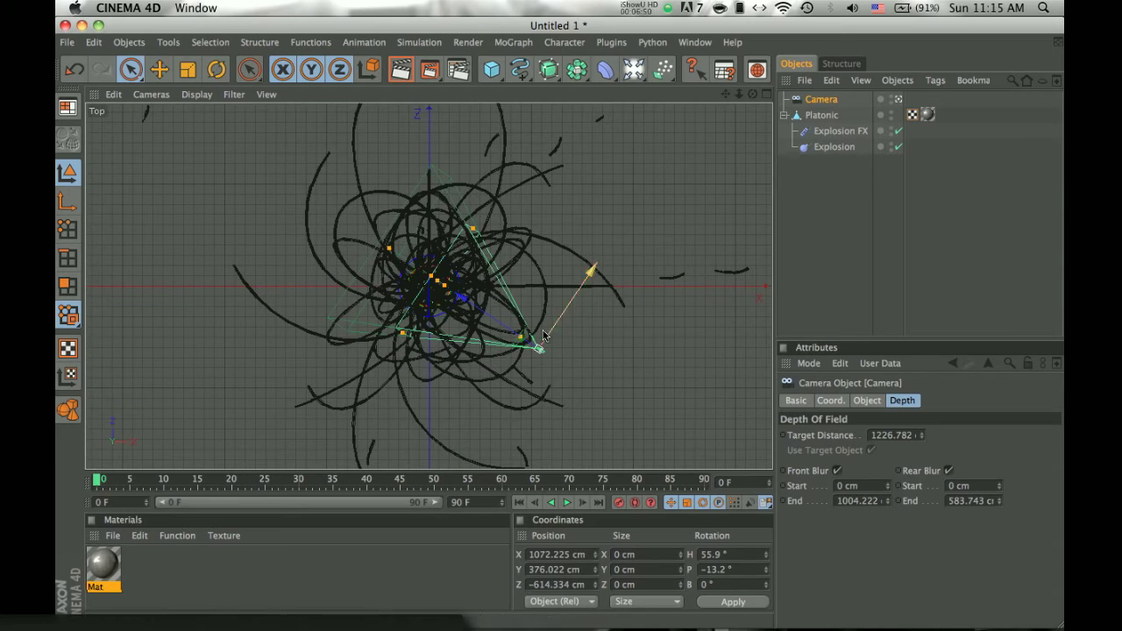
left_click_drag(521, 338, 563, 326)
left_click(766, 94)
left_click(426, 94)
left_click(403, 71)
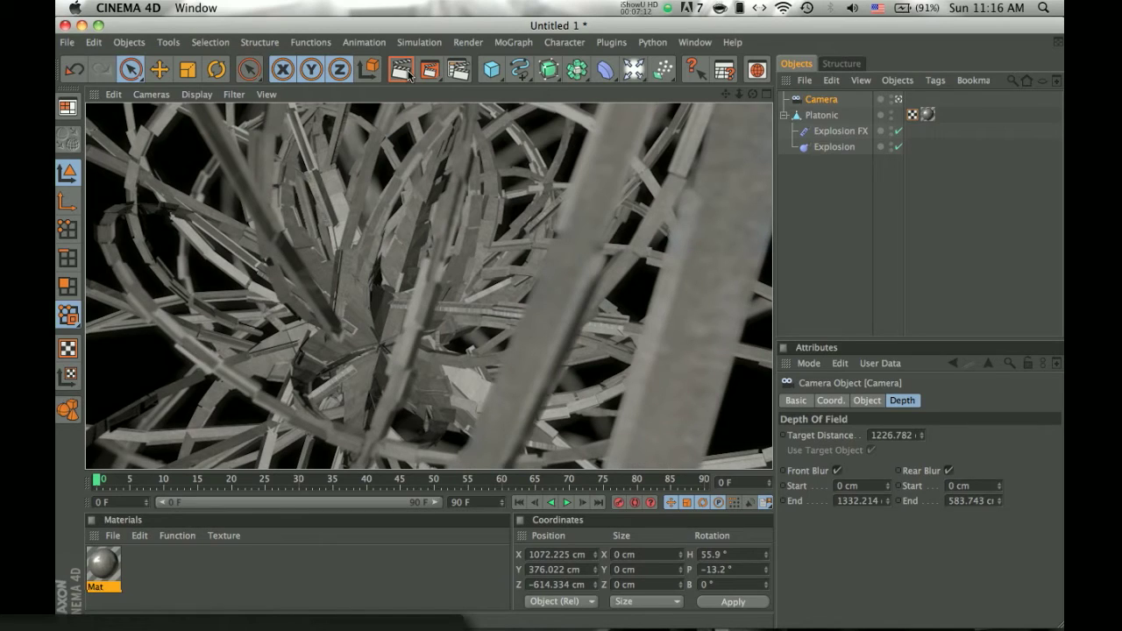
- Add the Ambient Occlusion effect to the render settings
left_click(459, 72)
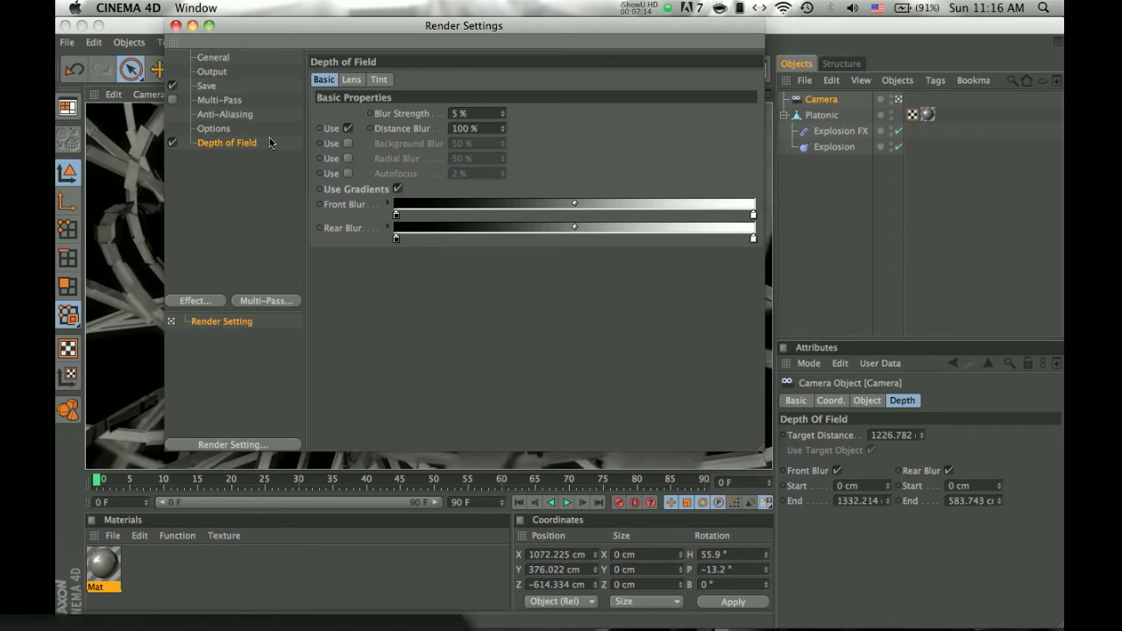
left_click(199, 302)
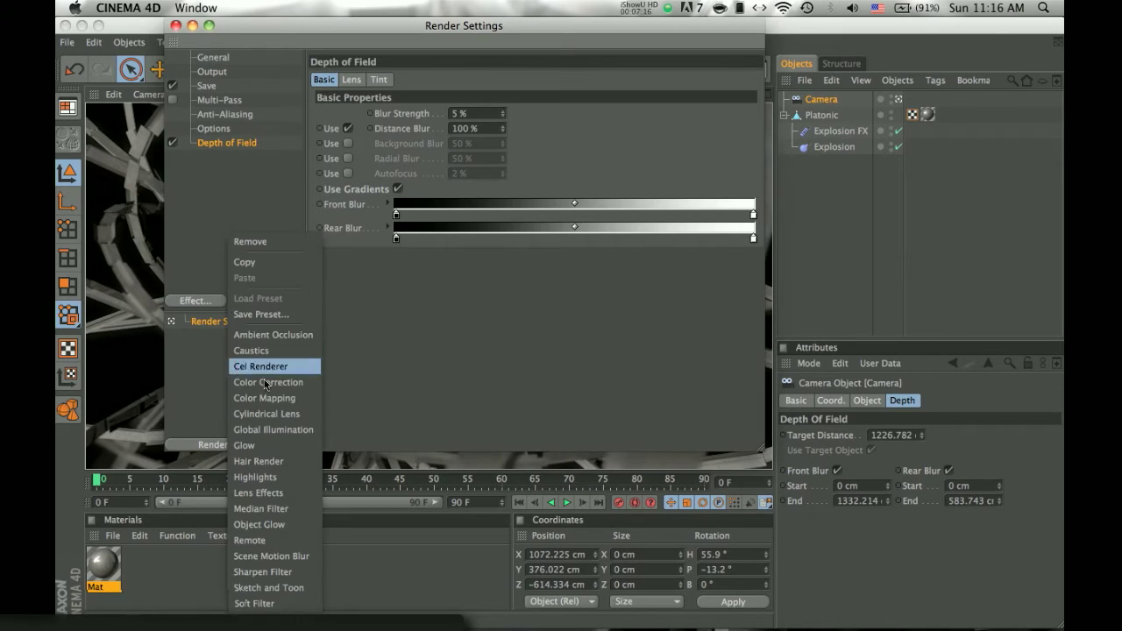
left_click(271, 334)
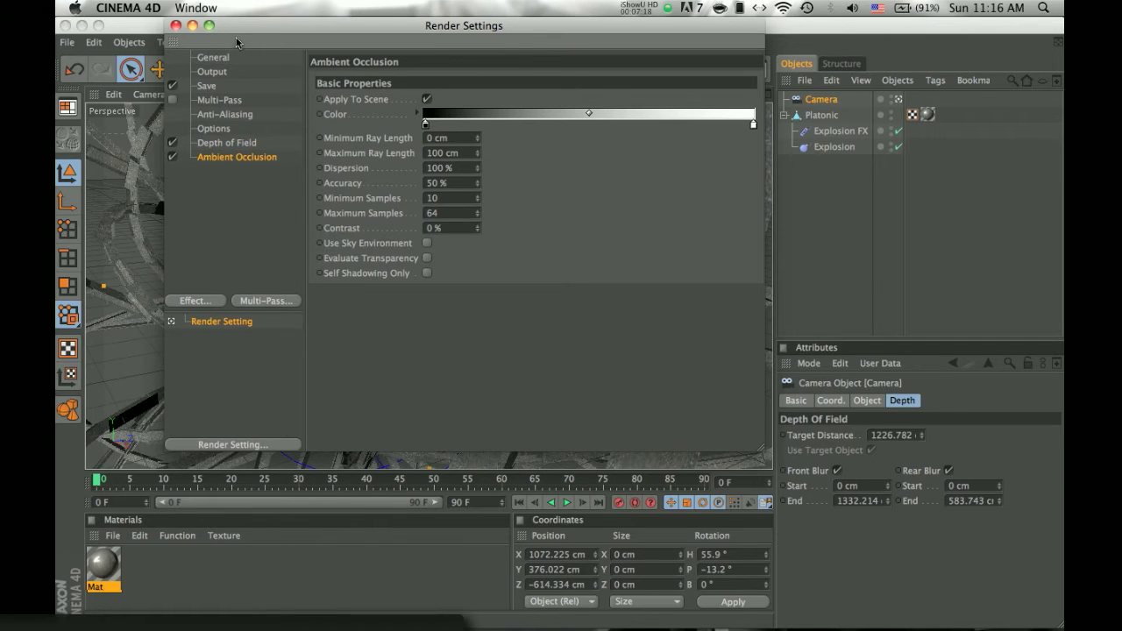
- Set the render's save format to QuickTime Movie and check the output settings
left_click(208, 86)
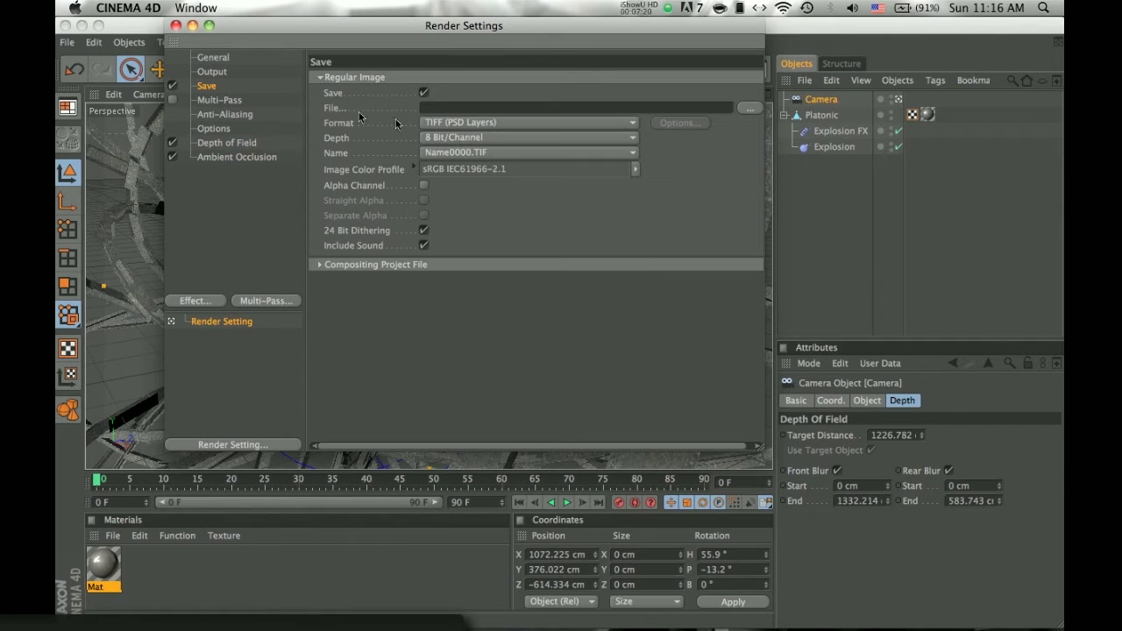
left_click(444, 126)
left_click(463, 577)
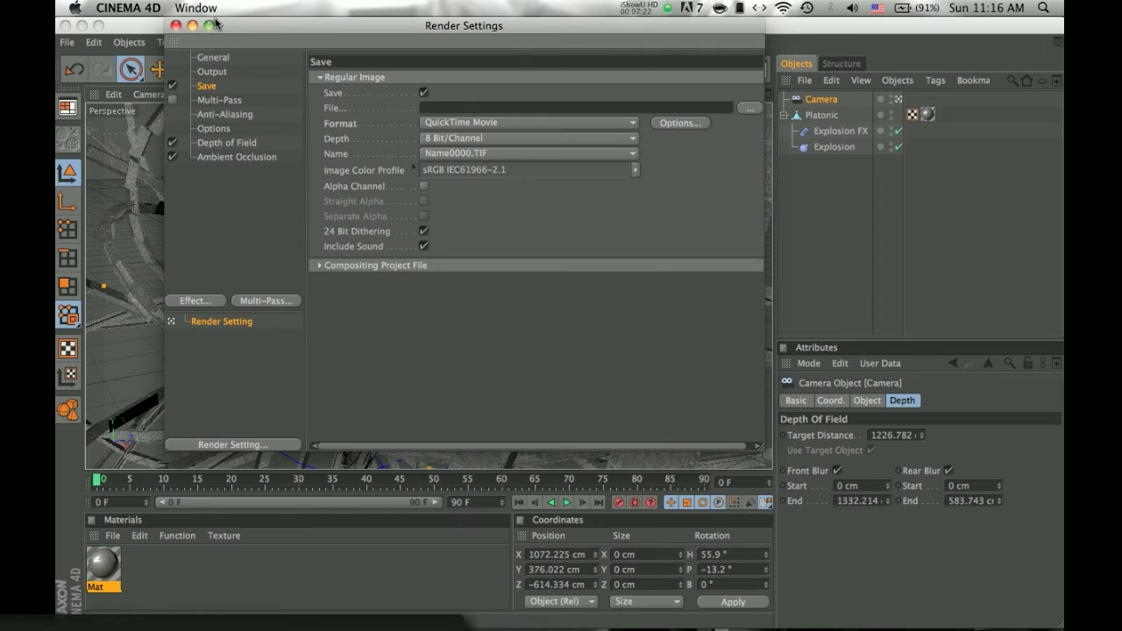
left_click(211, 75)
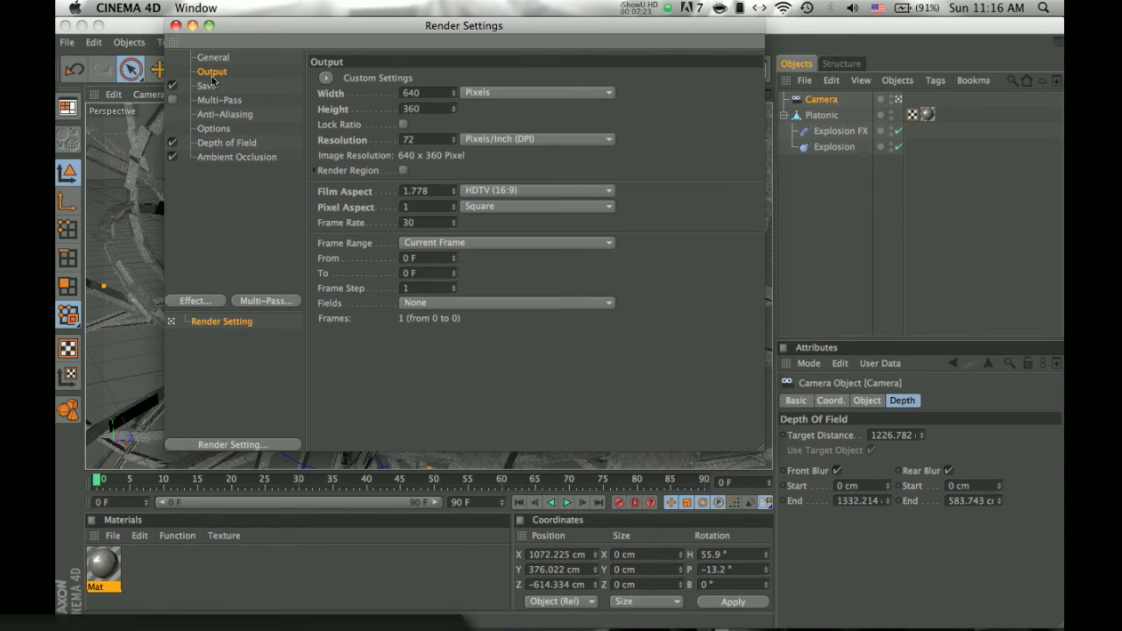
left_click(175, 25)
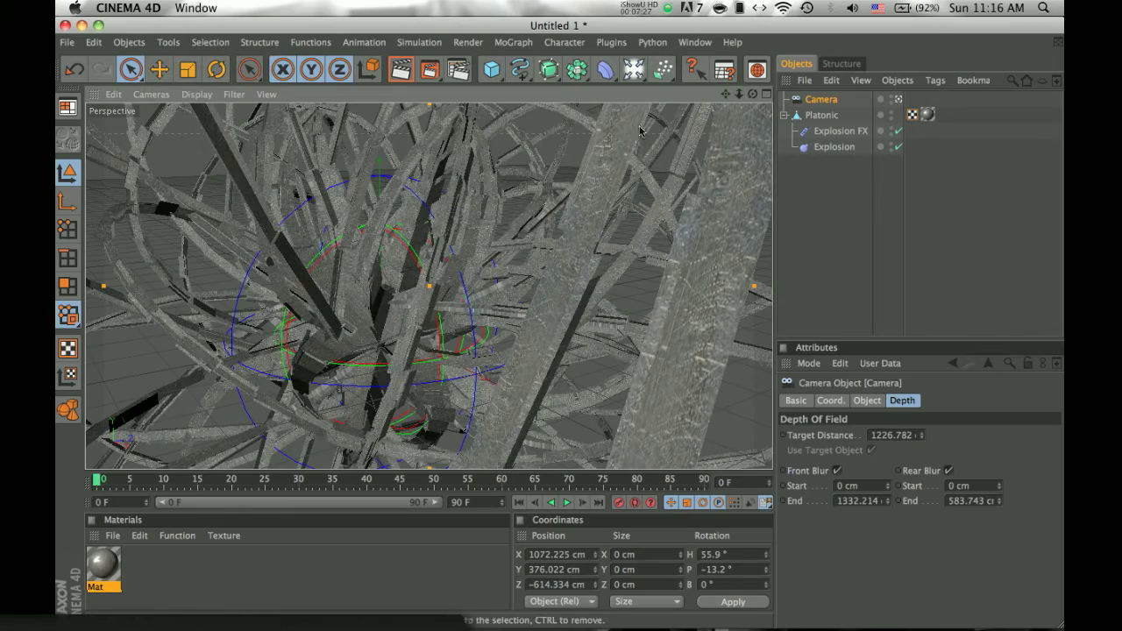
- Switch the perspective view to the editor camera and add a Light beside the form at about X 1401, Y 906, Z 784 cm
left_click(151, 95)
left_click(159, 149)
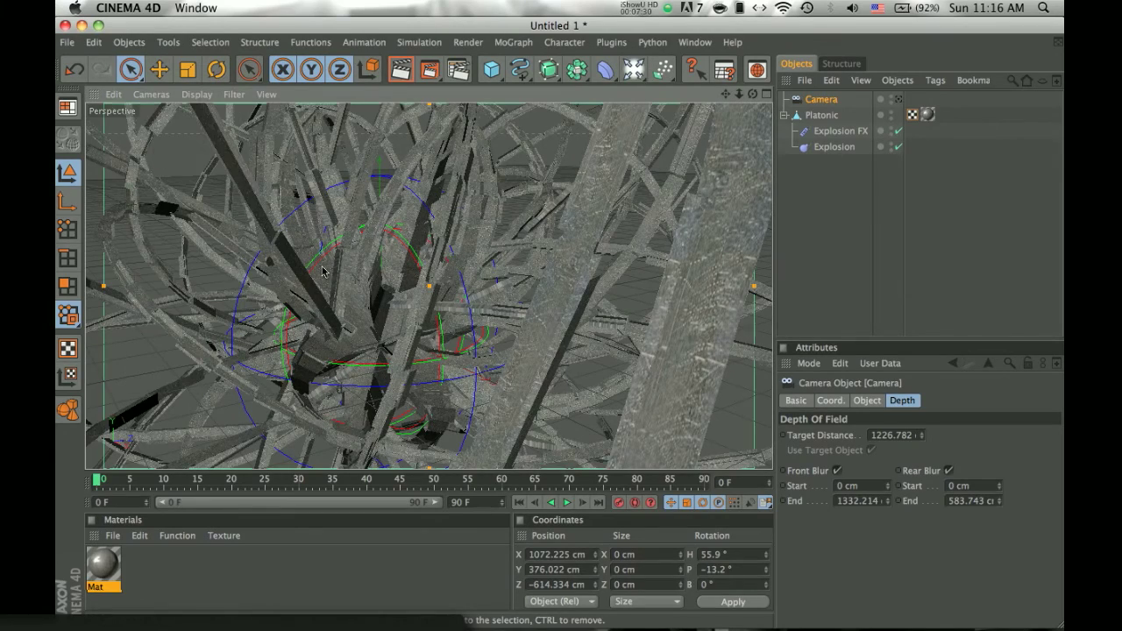
scroll(323, 272, "down", 10)
left_click_drag(570, 344, 450, 344, "alt")
middle_click_drag(629, 327, 450, 321, "alt")
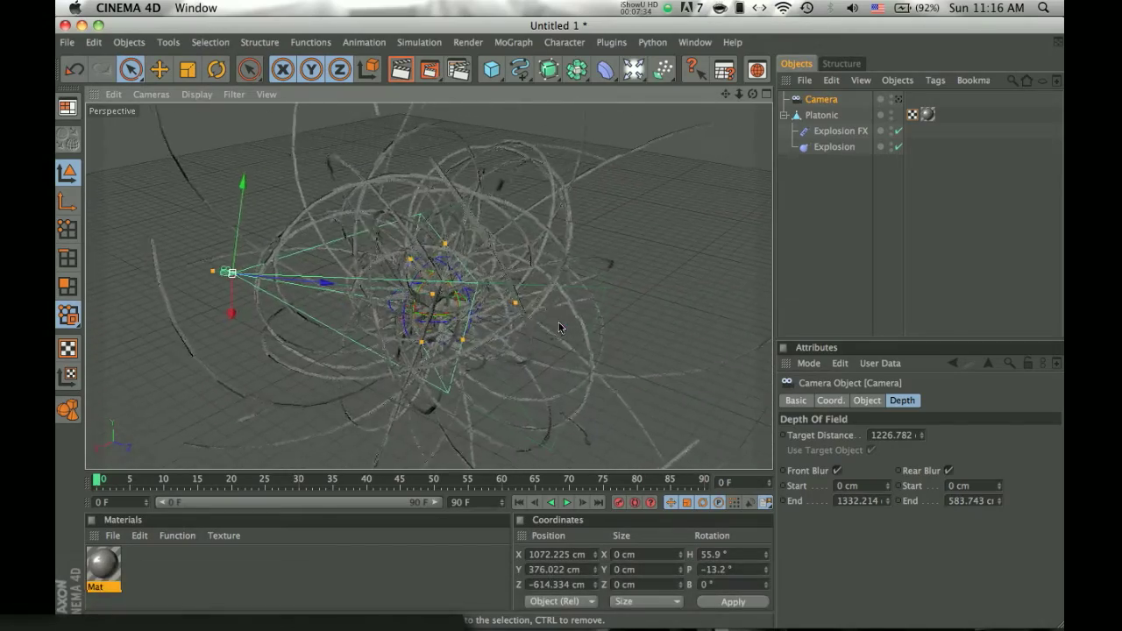
right_click_drag(559, 323, 471, 341, "alt")
scroll(587, 134, "down", 2)
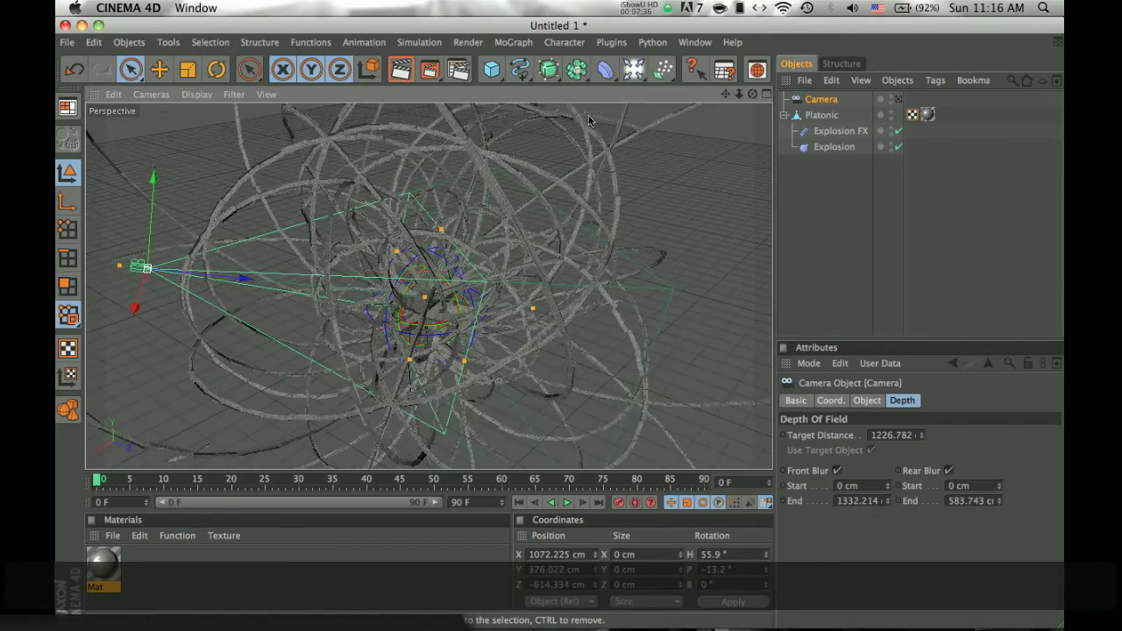
left_click(633, 69)
mouse_move(430, 259)
left_mouse_down()
mouse_move(434, 119)
mouse_move(568, 324)
left_mouse_up()
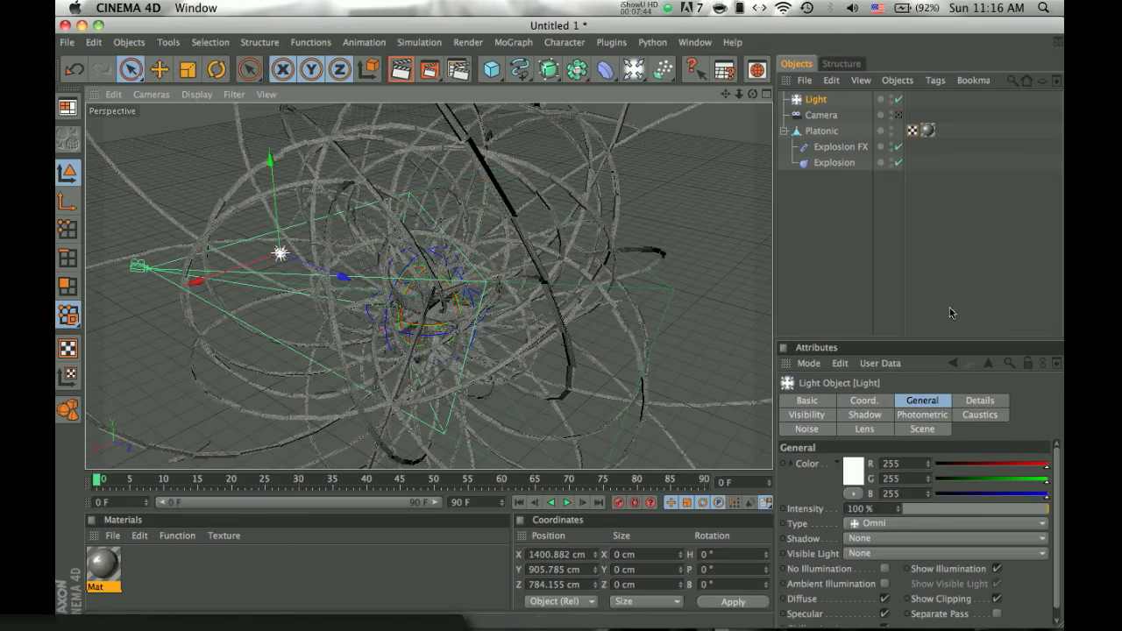
- Set the light's shadow type to Shadow Maps (Soft)
left_click_drag(436, 326, 561, 328, "alt")
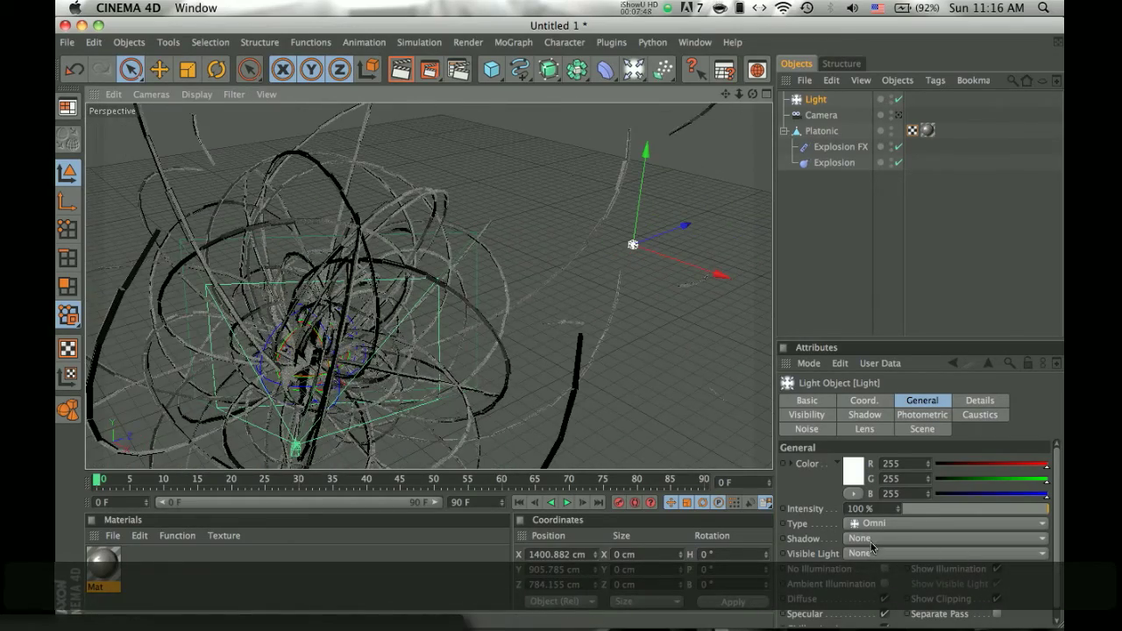
left_click(902, 539)
left_click(903, 553)
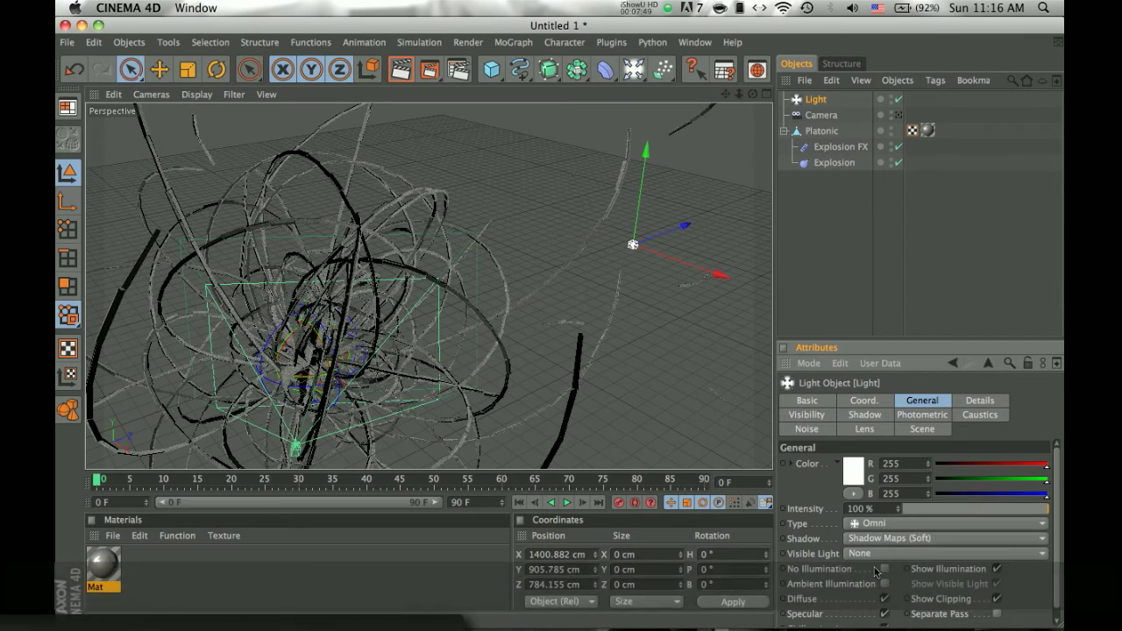
- Make the Camera object the active view again and render a preview with Ambient Occlusion turned off
left_click(151, 94)
mouse_move(189, 117)
left_click(252, 119)
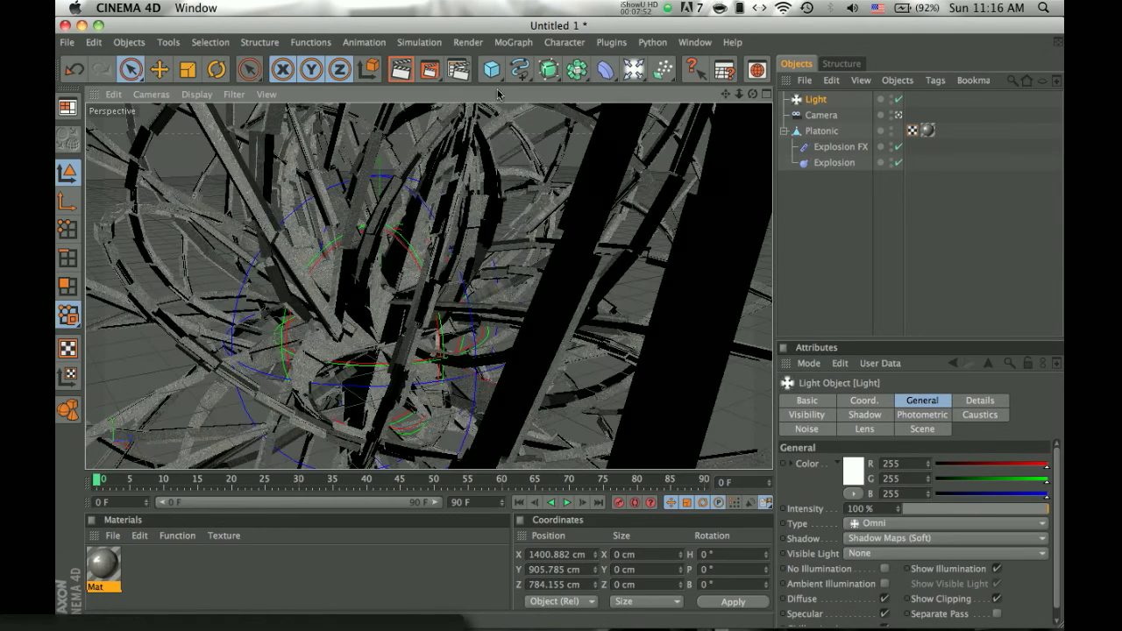
left_click(455, 72)
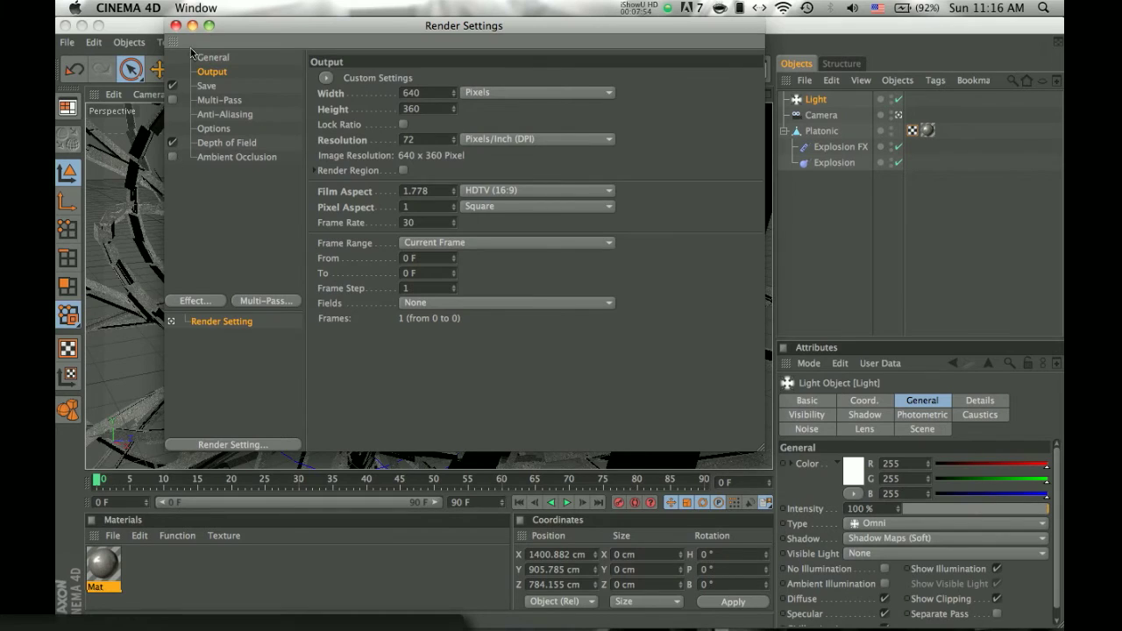
left_click(175, 25)
left_click(400, 69)
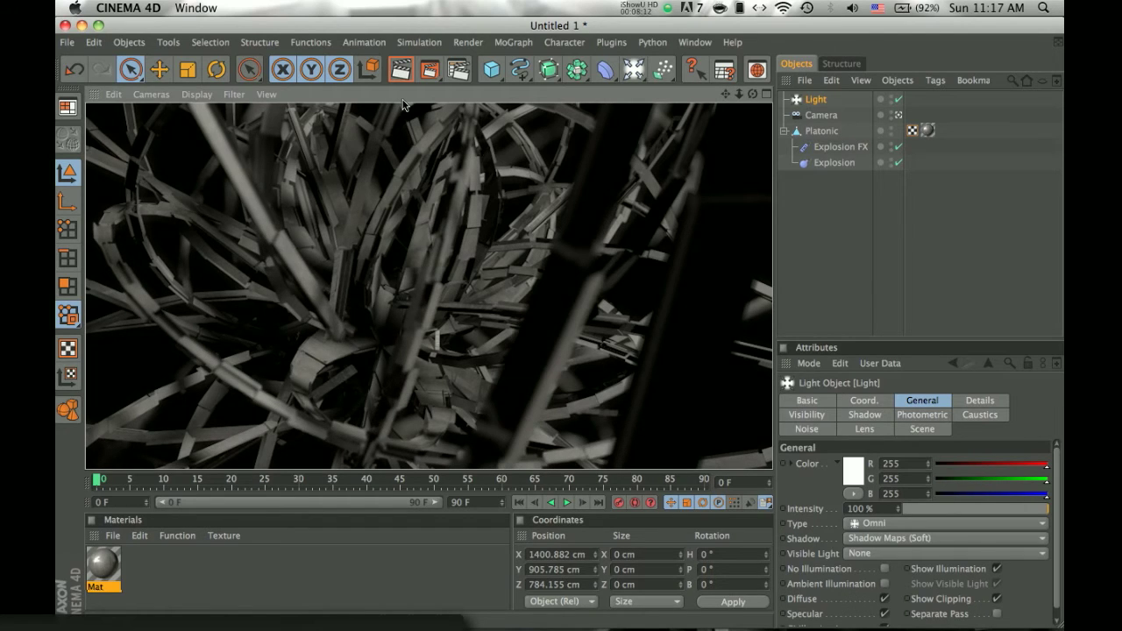
- Turn Ambient Occlusion back on in the render settings and set the save format to JPEG
left_click(432, 75)
left_click(172, 157)
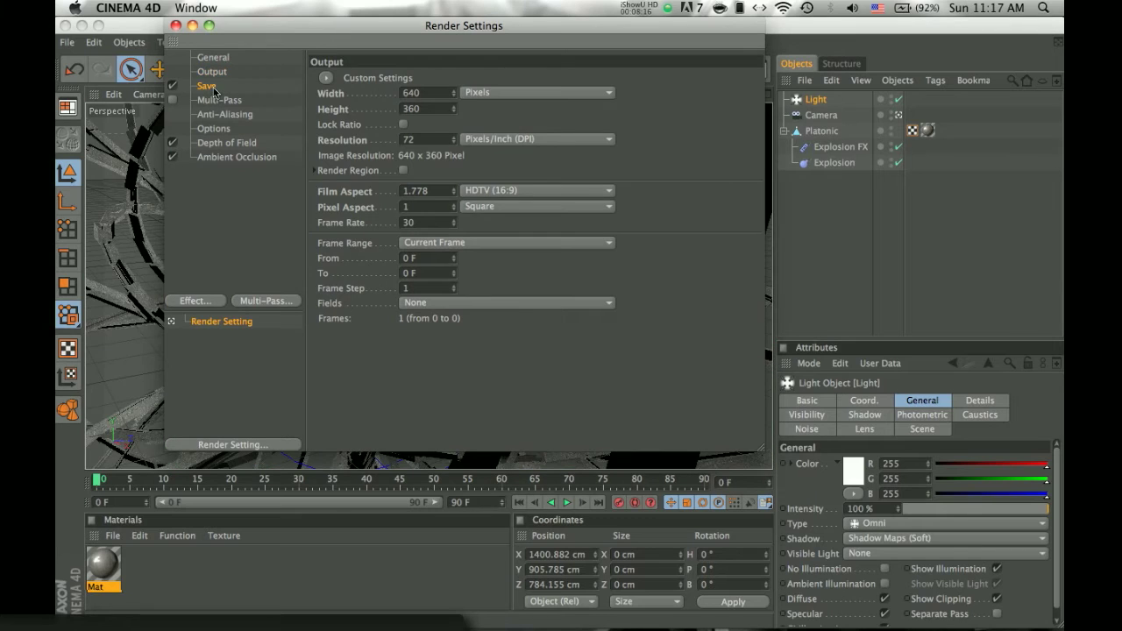
left_click(206, 86)
left_click(480, 123)
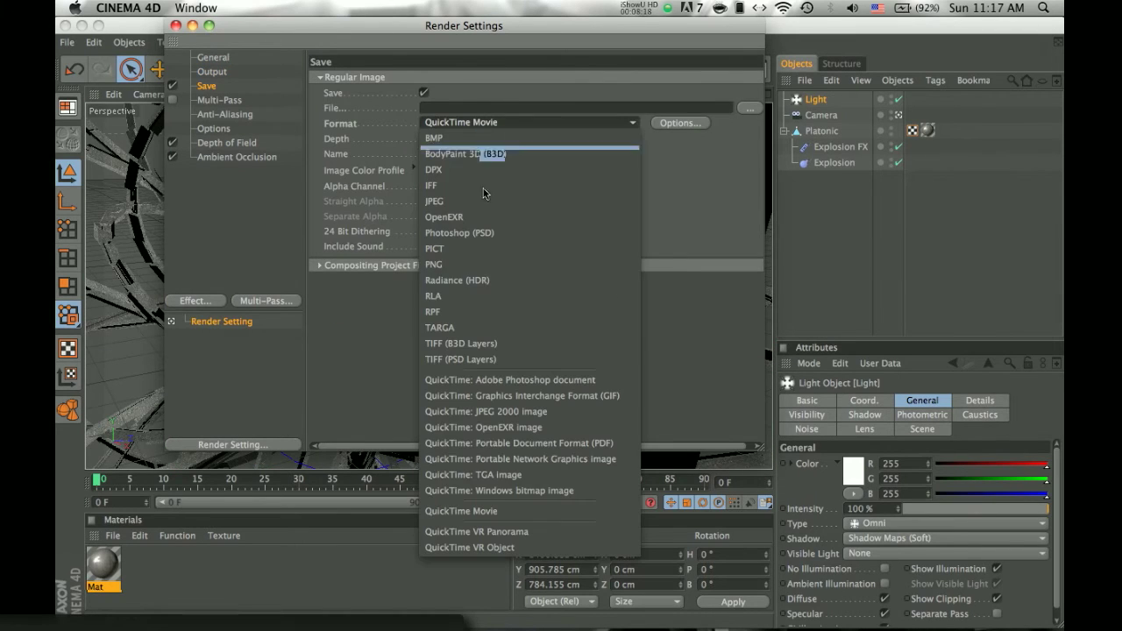
left_click(480, 203)
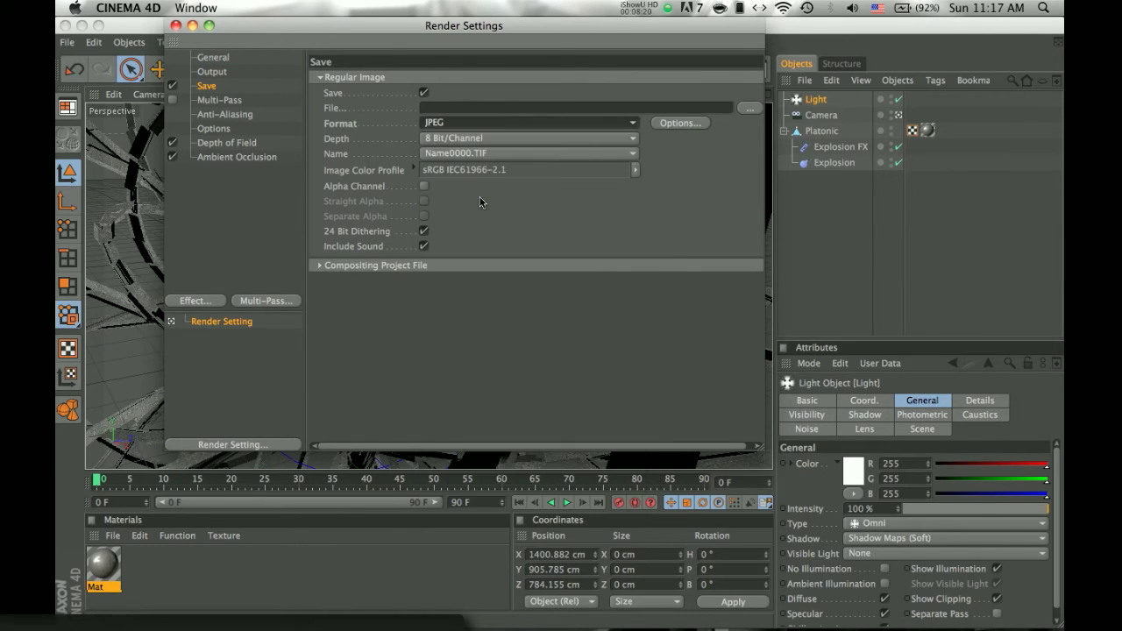
- Set the render's save file to "cool wallpaper 2" on the Desktop
left_click(746, 108)
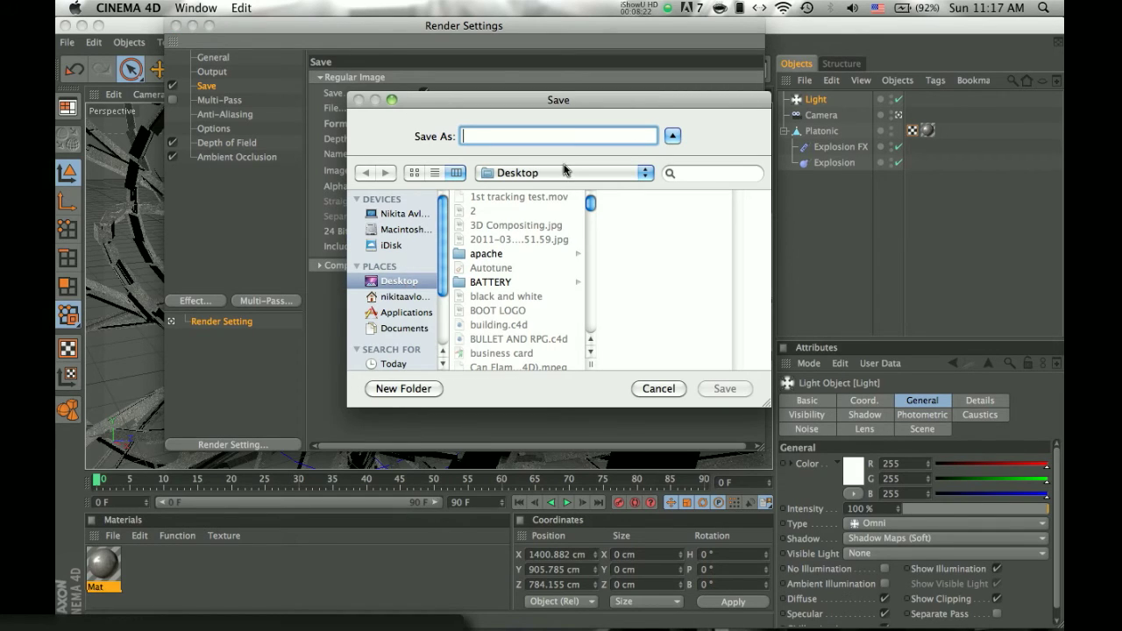
type("col")
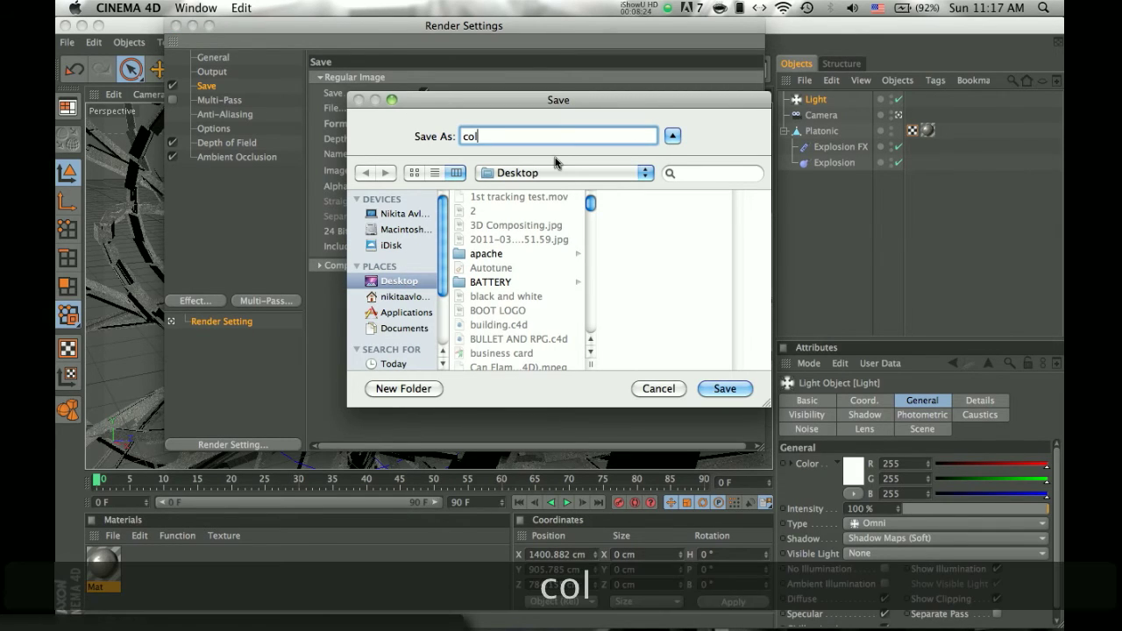
key("BackSpace")
type("ol wallpape")
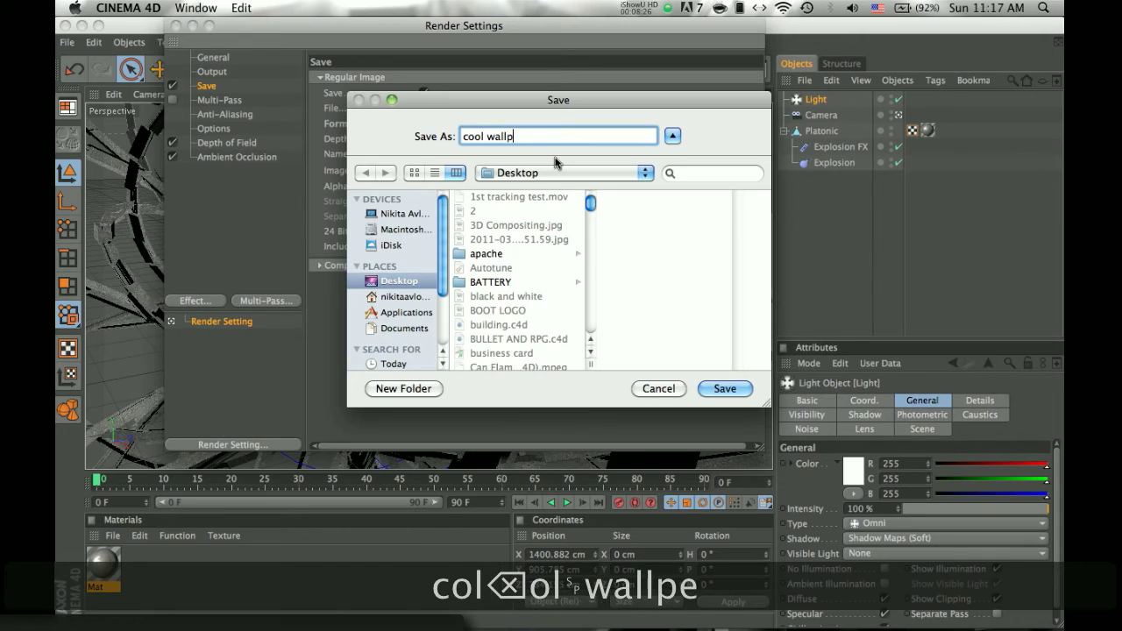
key("BackSpace")
type("aper 2")
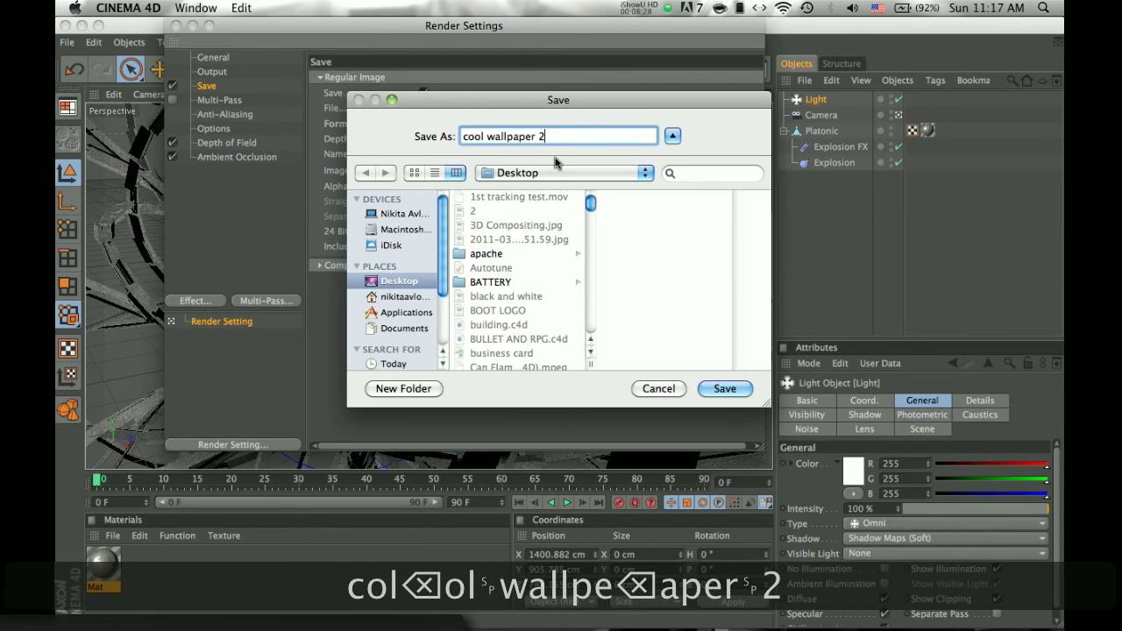
key("Return")
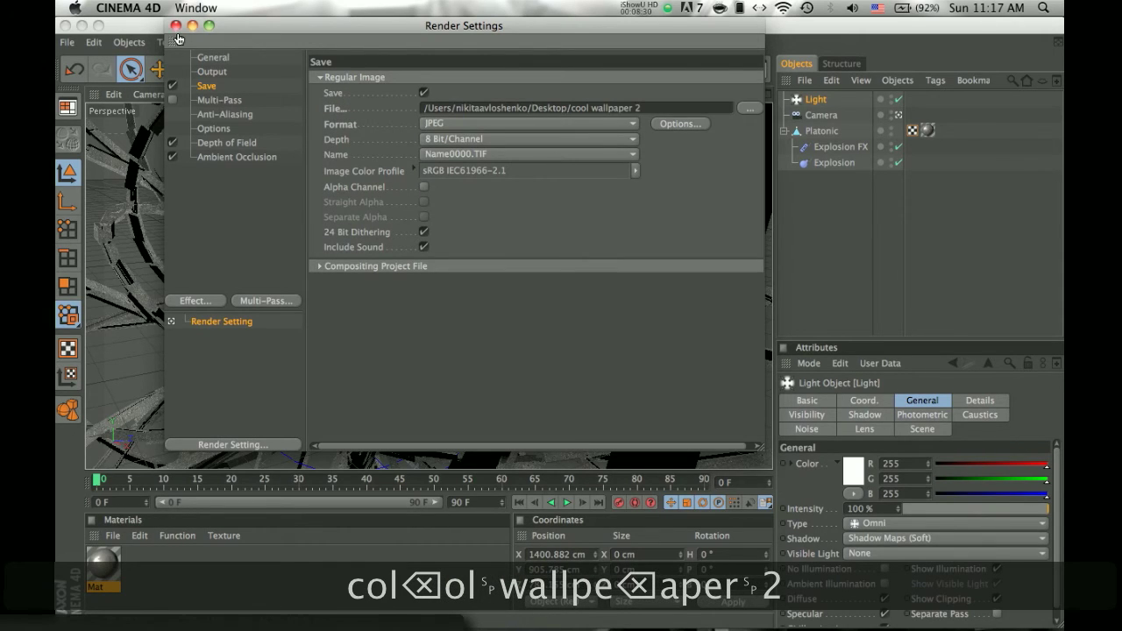
- Lock the output size ratio, set the output height to 360 pixels, and close the render settings
left_click(212, 72)
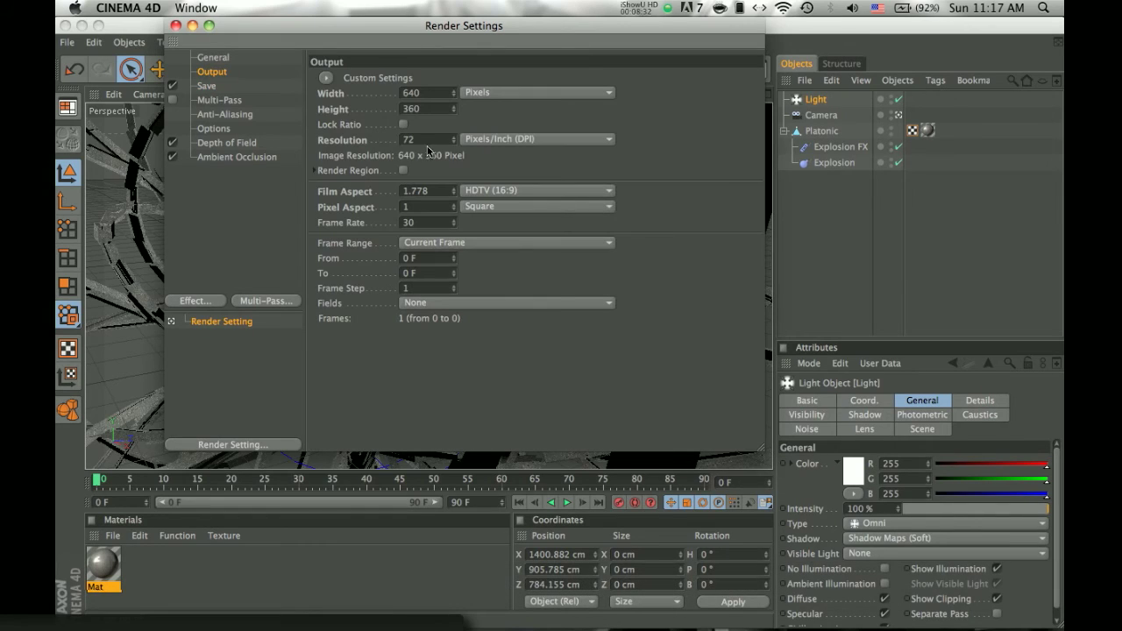
left_click(404, 125)
left_click_drag(422, 110, 306, 115)
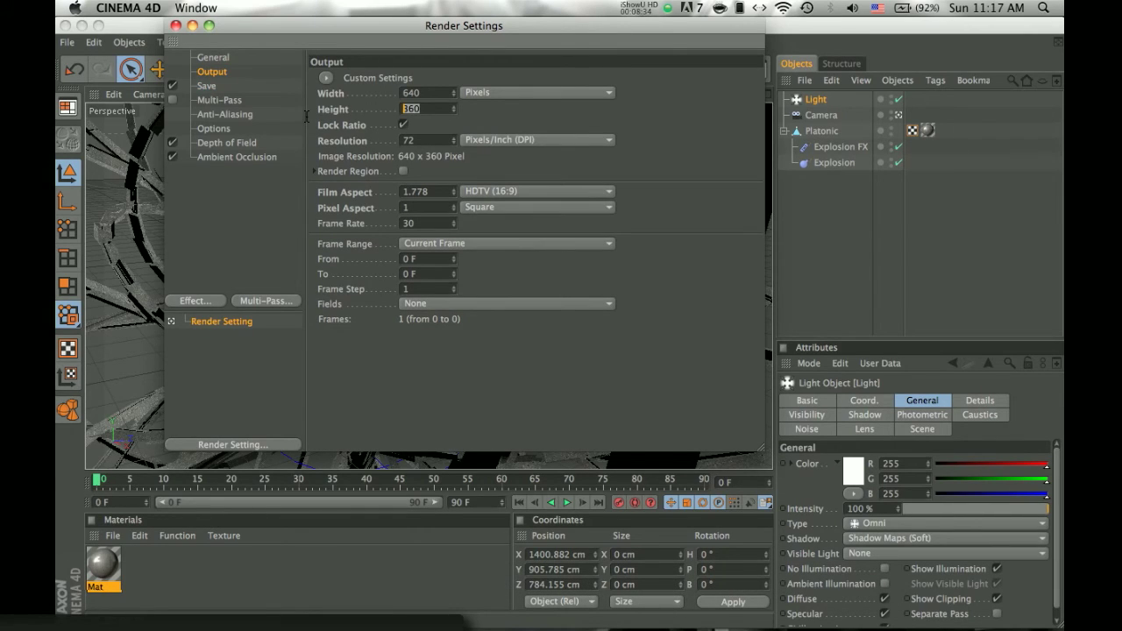
type("480")
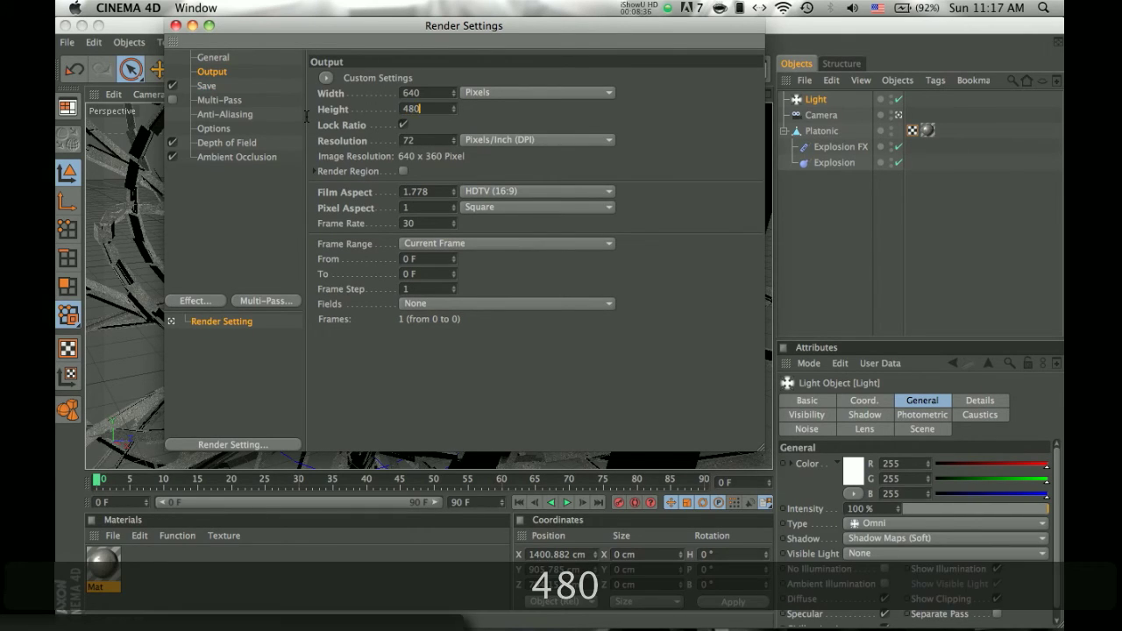
key("BackSpace")
key("BackSpace")
key("BackSpace")
type("36")
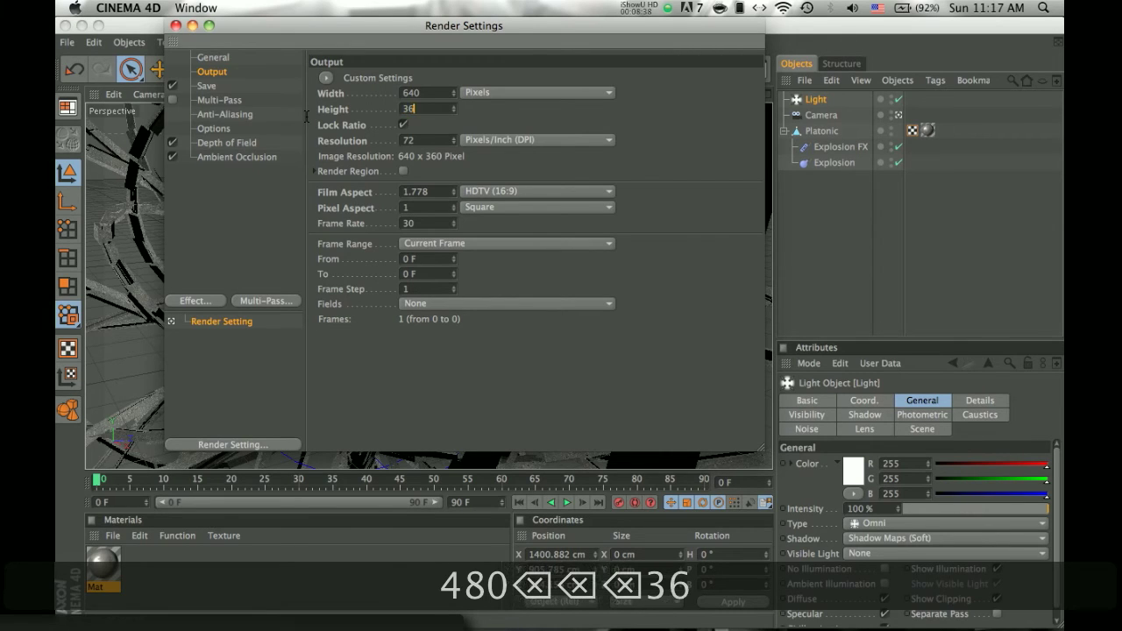
type("0")
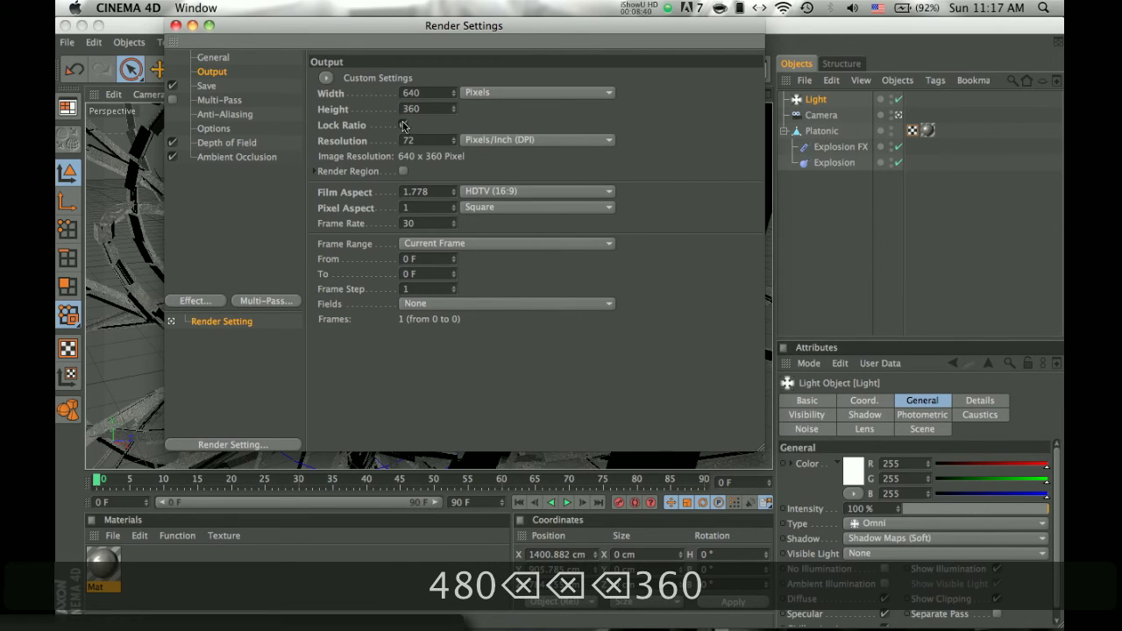
left_click(176, 27)
- Start rendering the camera view in an enlarged Picture Viewer, and close the viewer while stopping the render
left_click(429, 70)
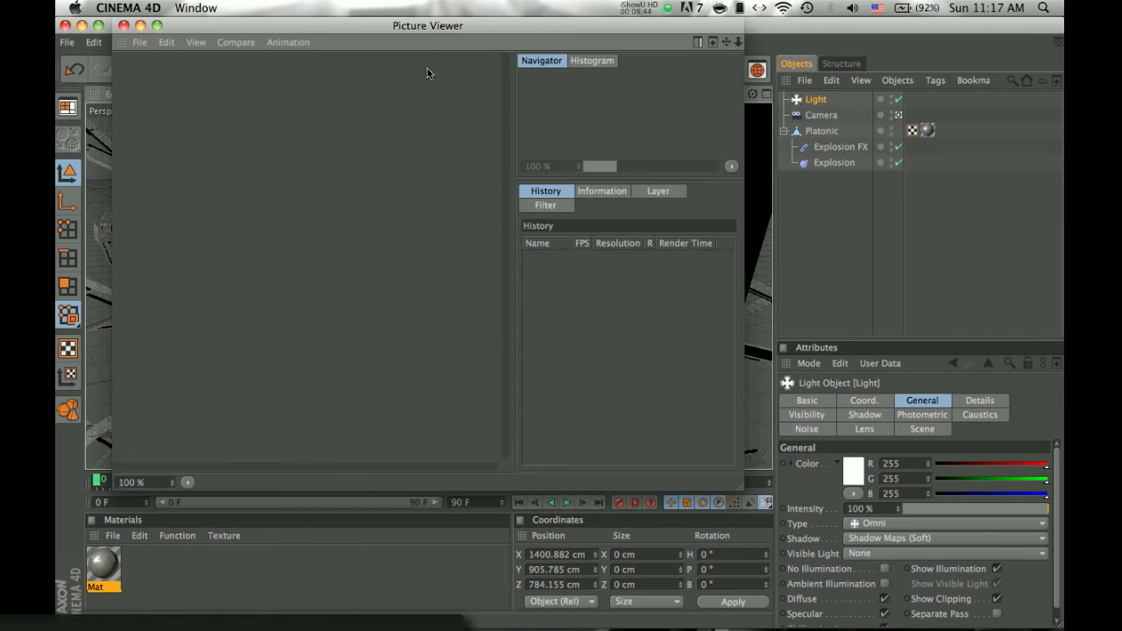
left_click(155, 27)
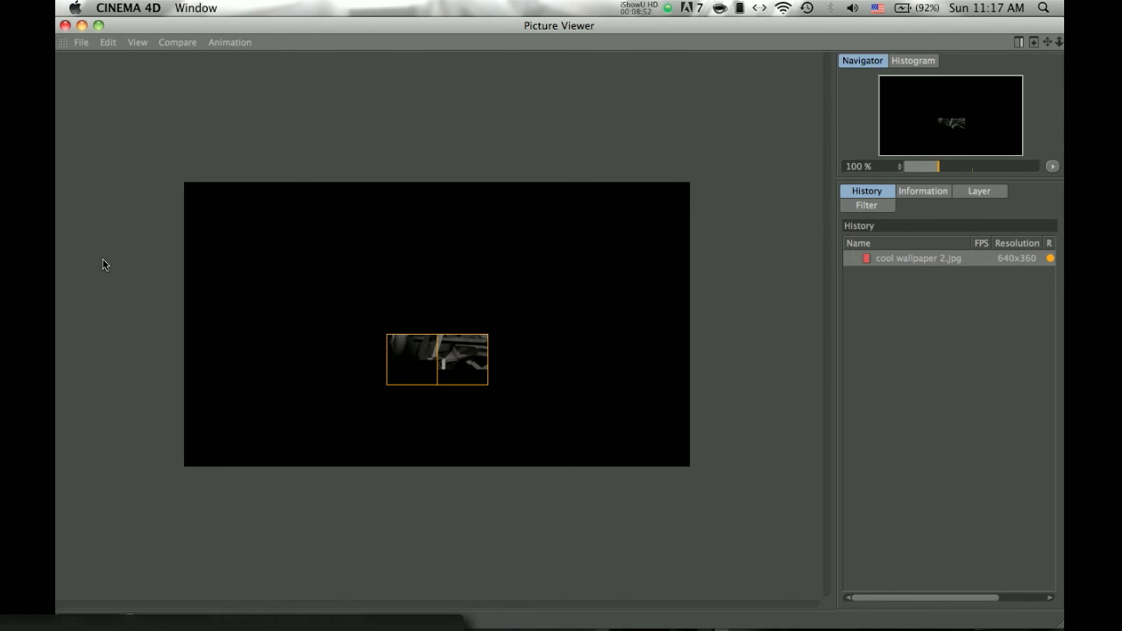
left_click(65, 25)
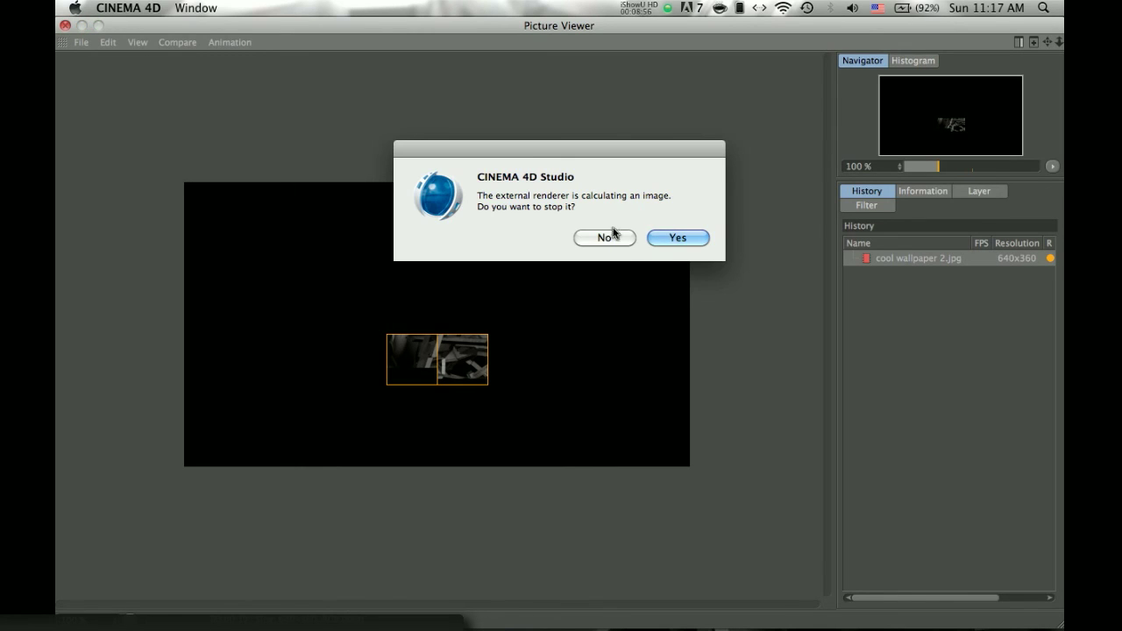
left_click(689, 240)
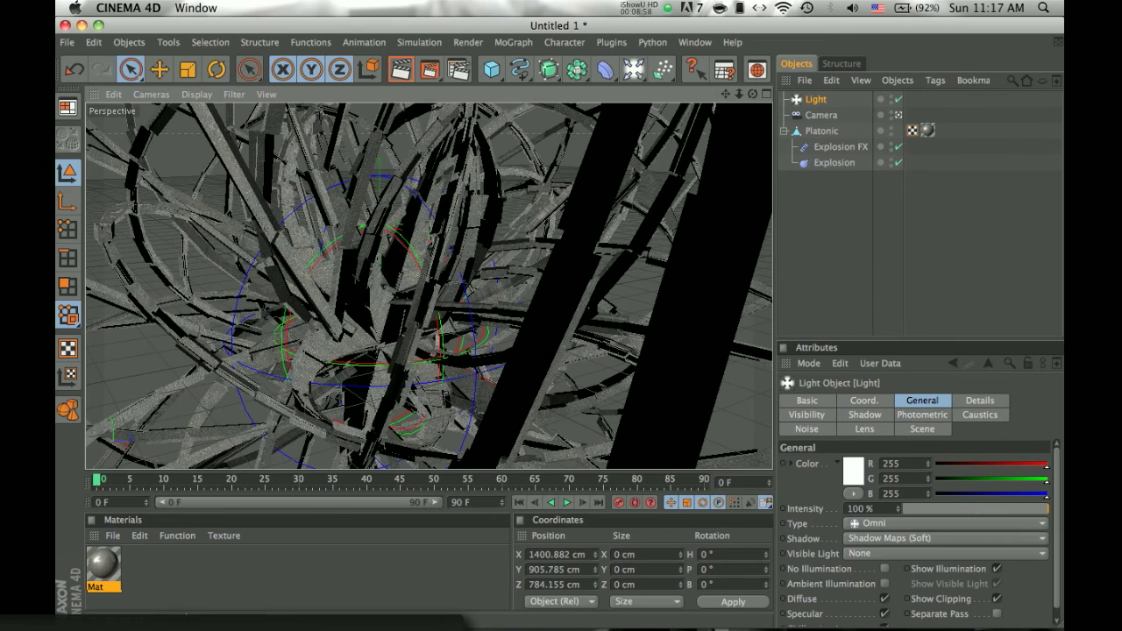
mouse_move(178, 589)
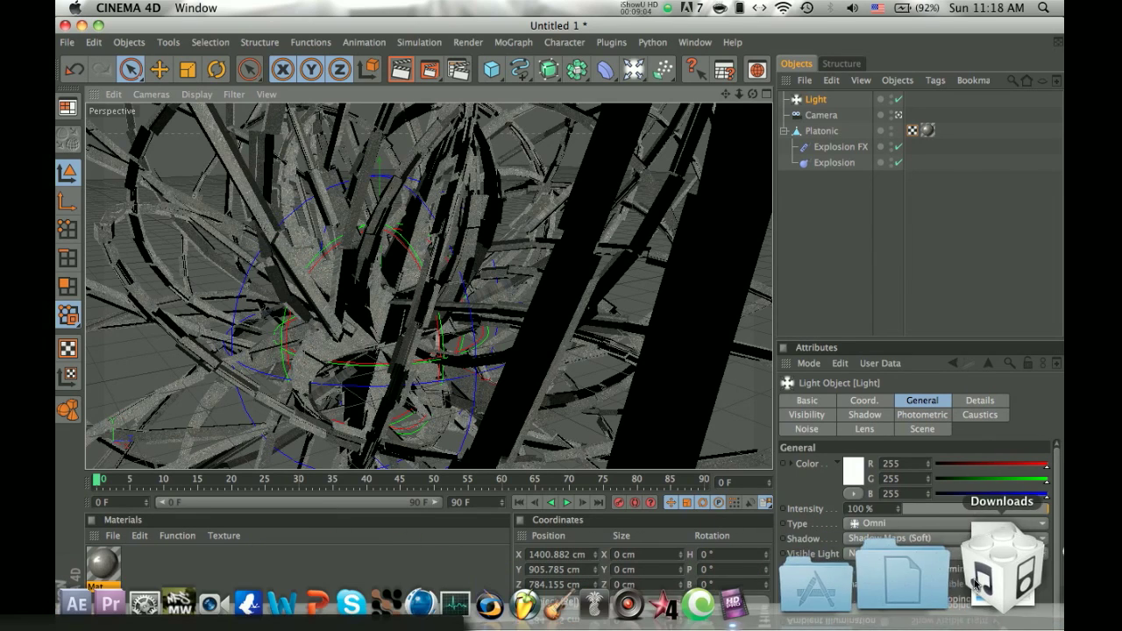
left_click(670, 7)
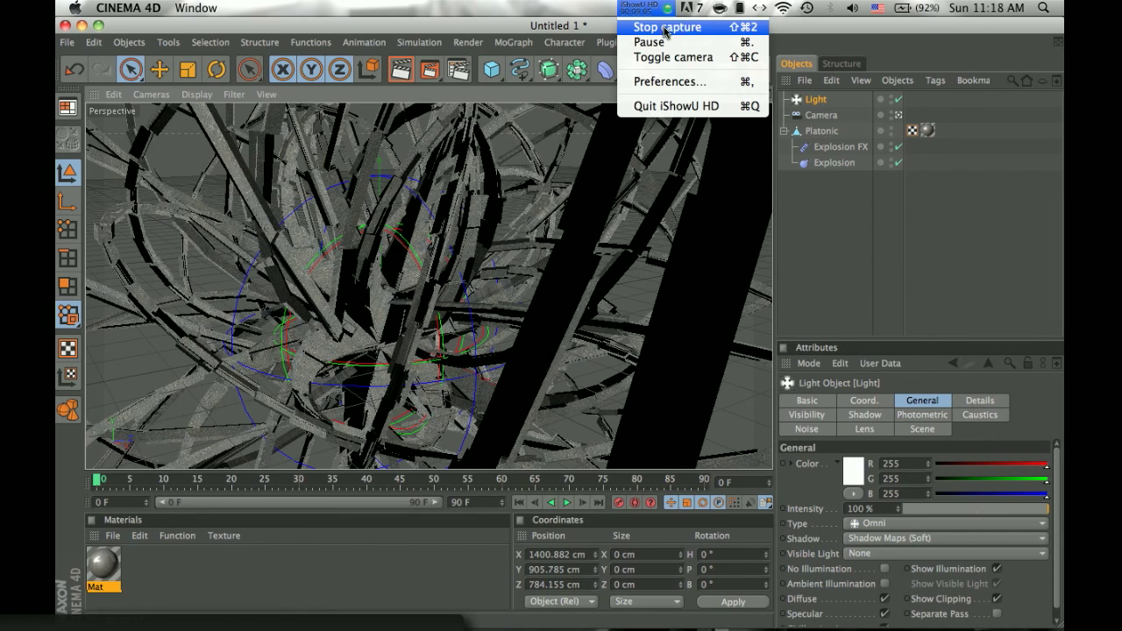